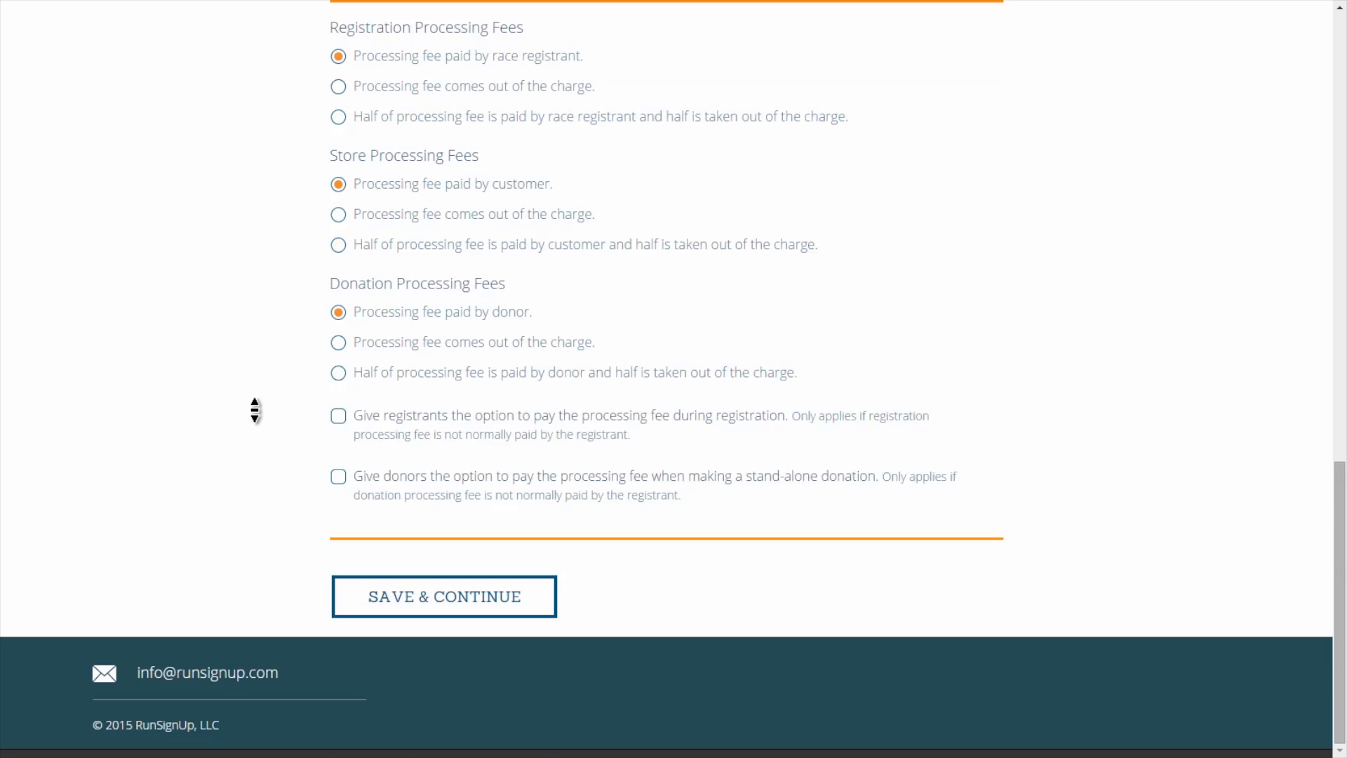
# Go to the race's Payments step through the dashboard menu and setup wizard.
pyautogui.scroll(6, 255, 410)
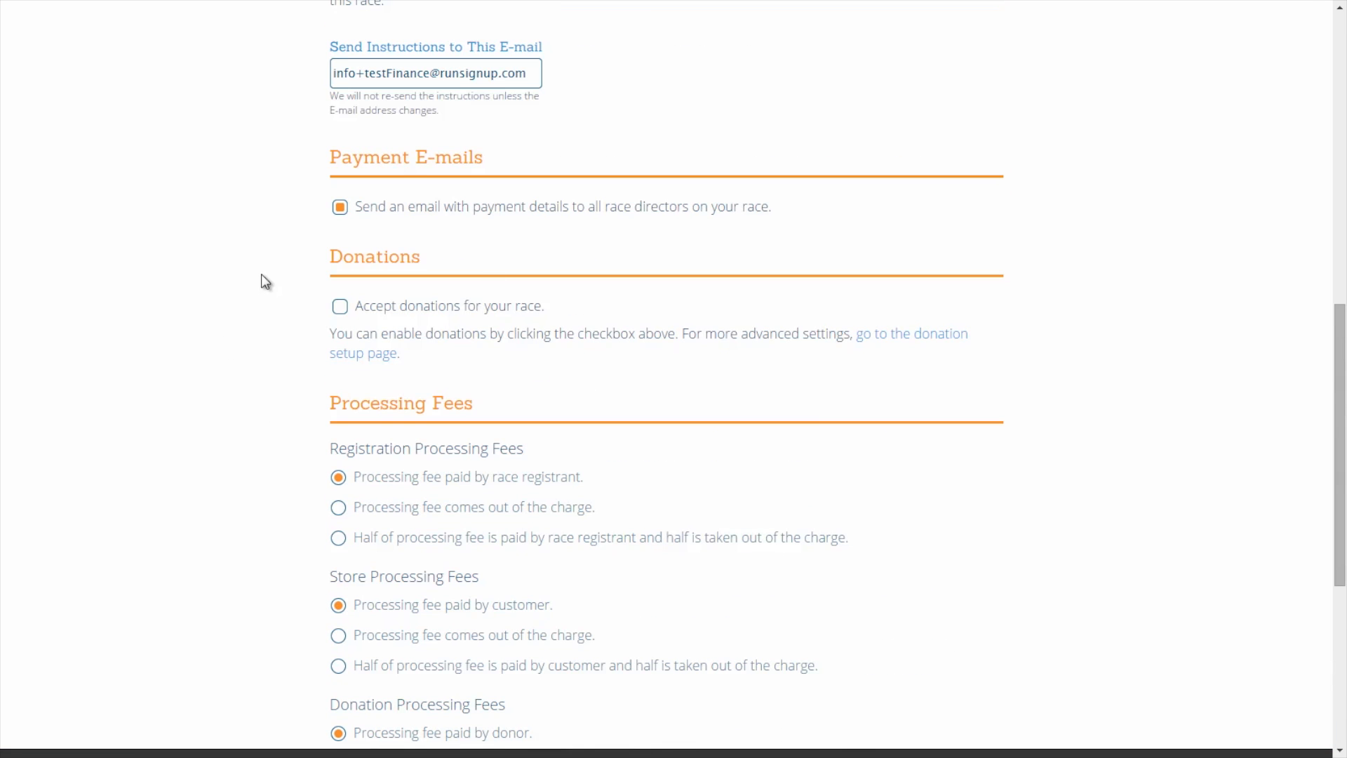
pyautogui.scroll(1, 261, 279)
pyautogui.scroll(10, 264, 280)
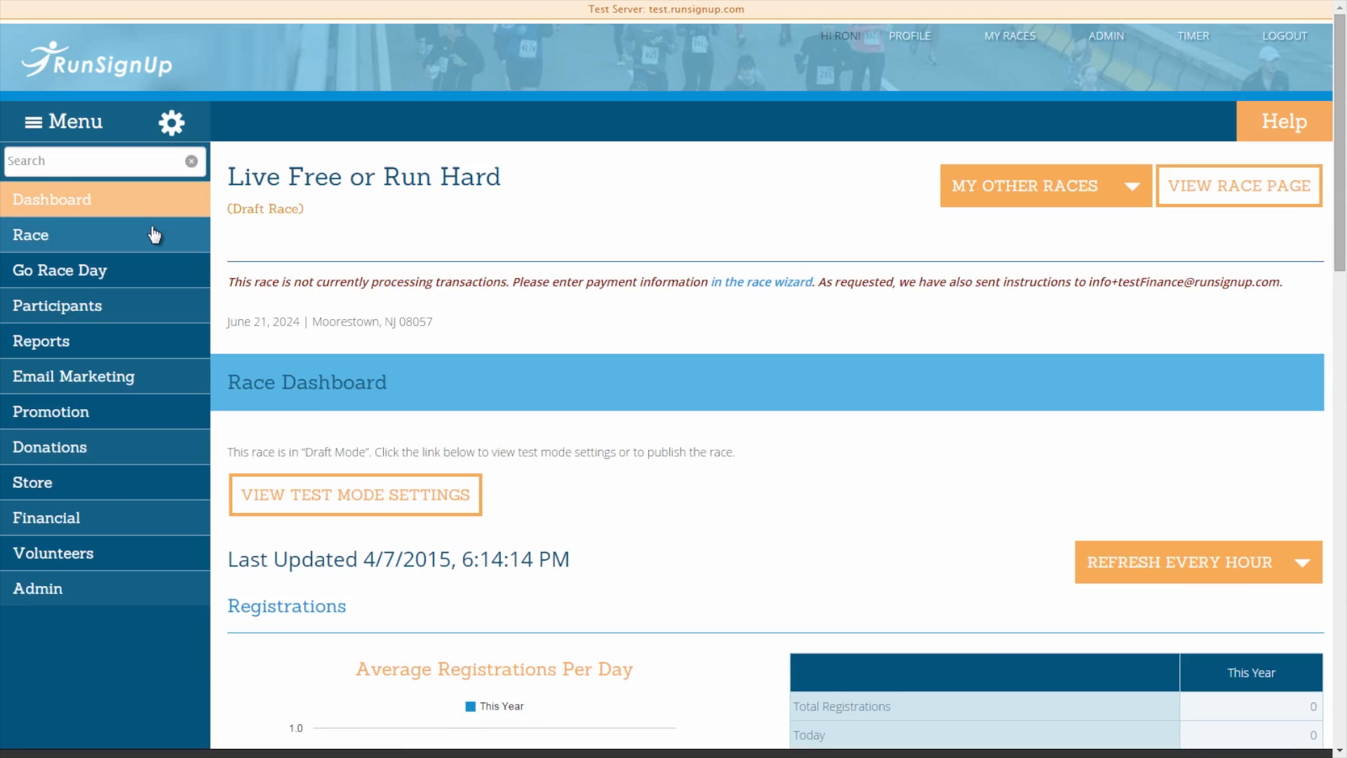
pyautogui.click(151, 235)
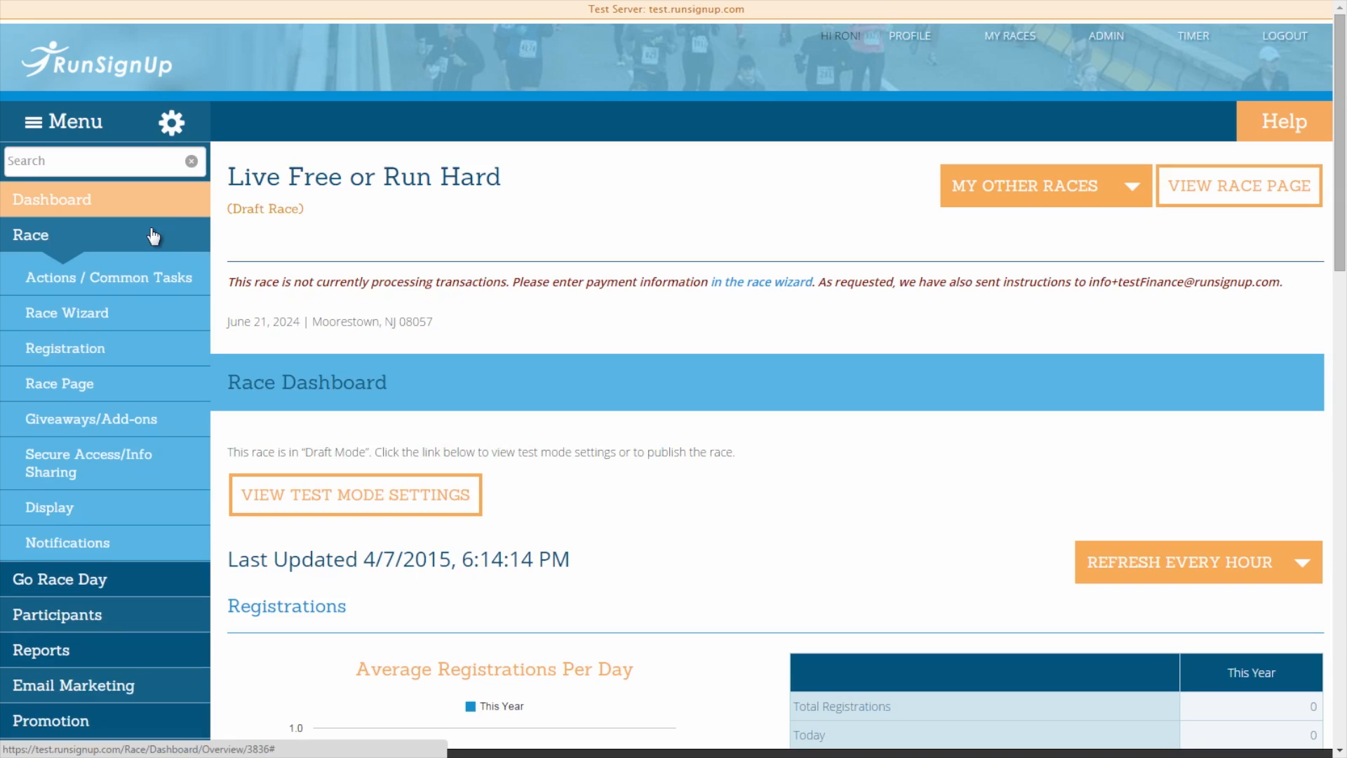
pyautogui.click(160, 319)
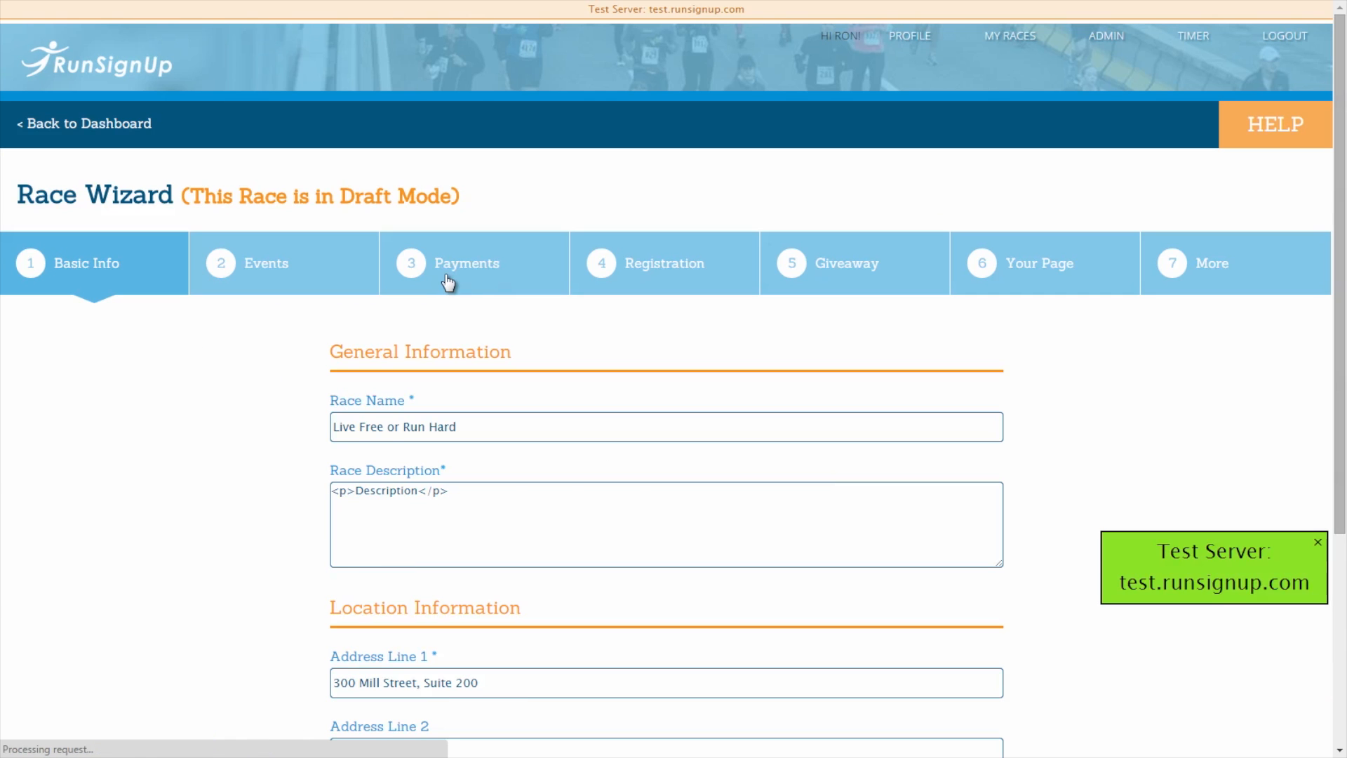
pyautogui.click(448, 282)
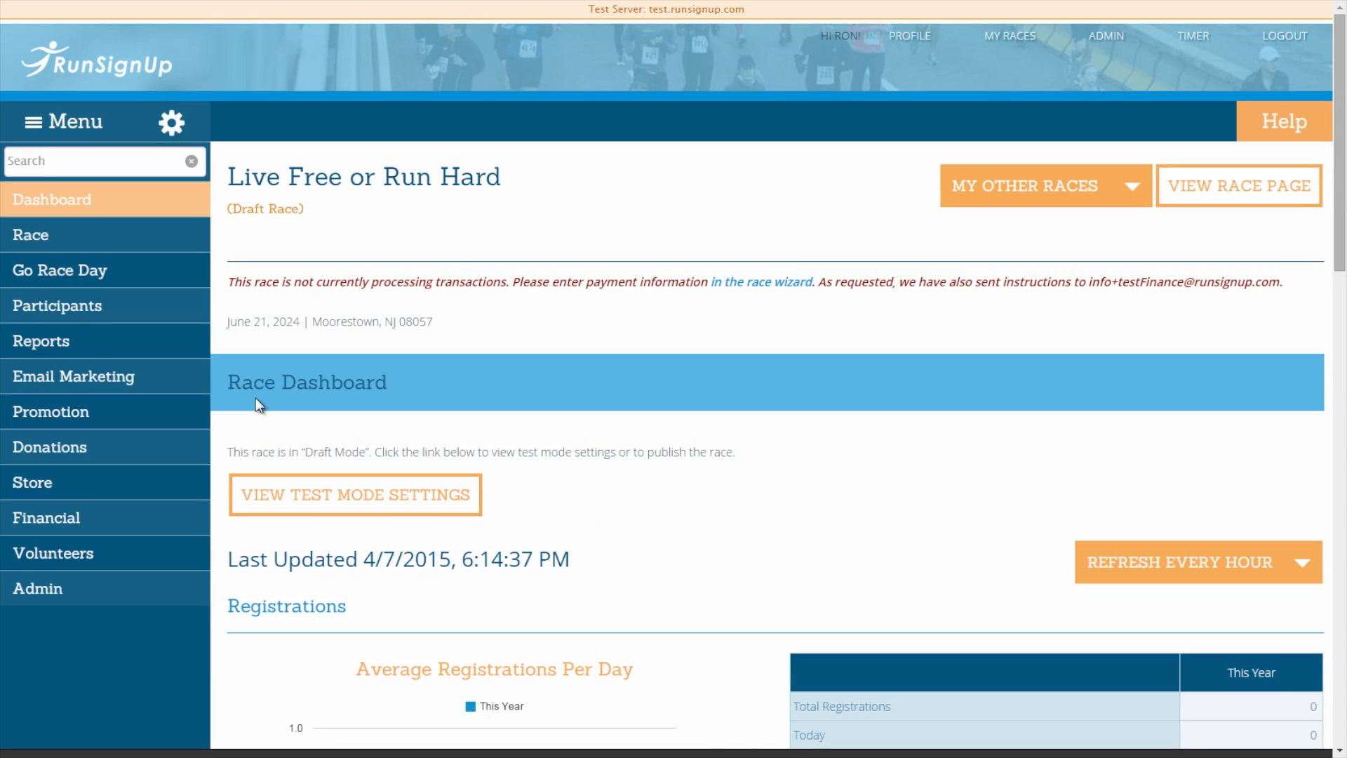
pyautogui.click(169, 536)
pyautogui.scroll(-4, 167, 533)
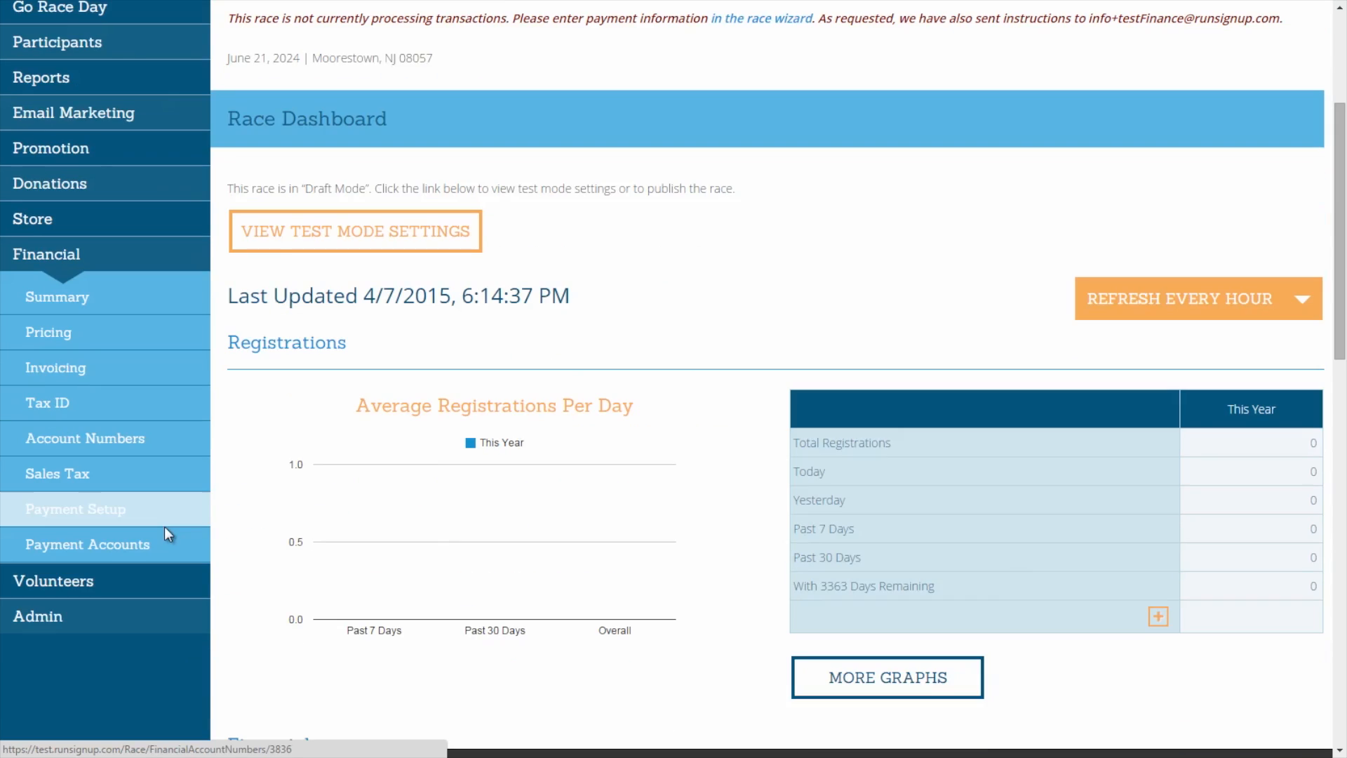
pyautogui.click(162, 526)
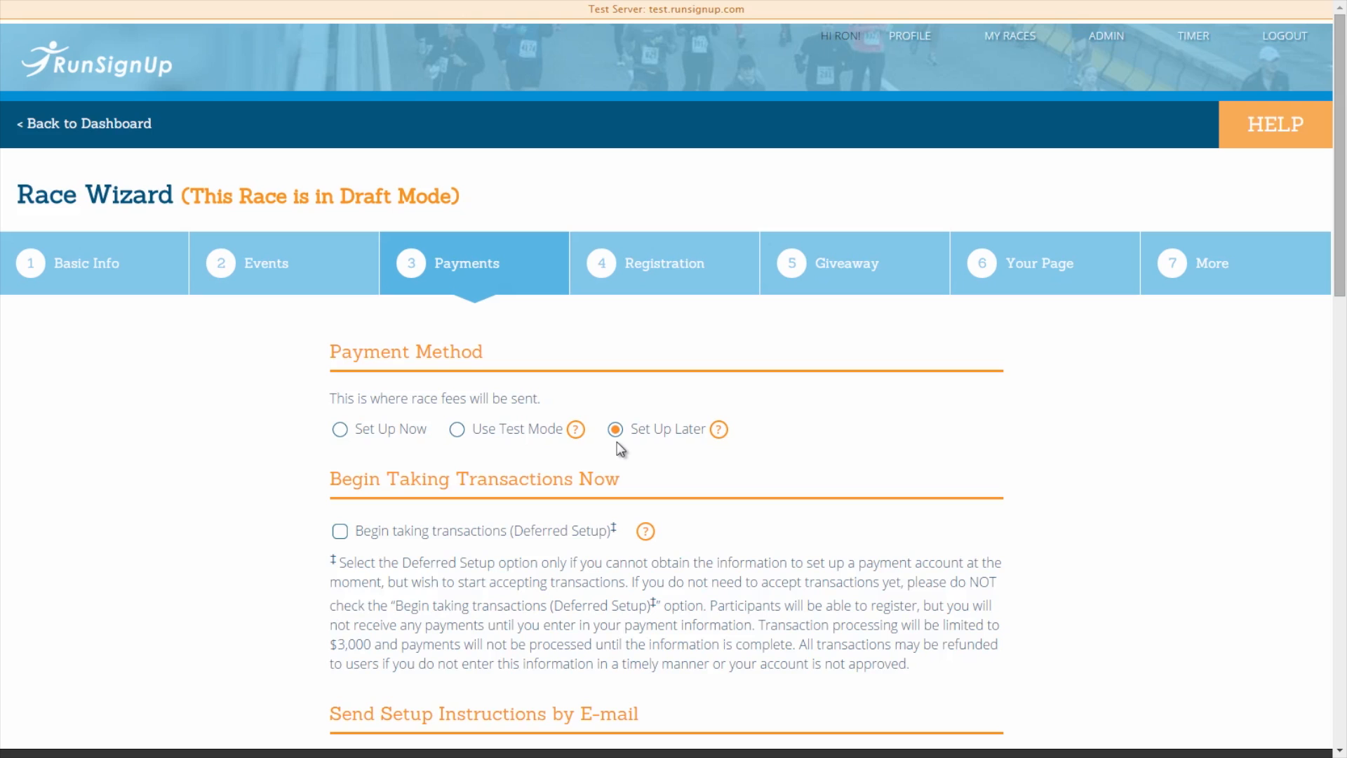
# Cycle the Payment Method through Set Up Now and Set Up Later, ending on Use Test Mode.
pyautogui.click(339, 430)
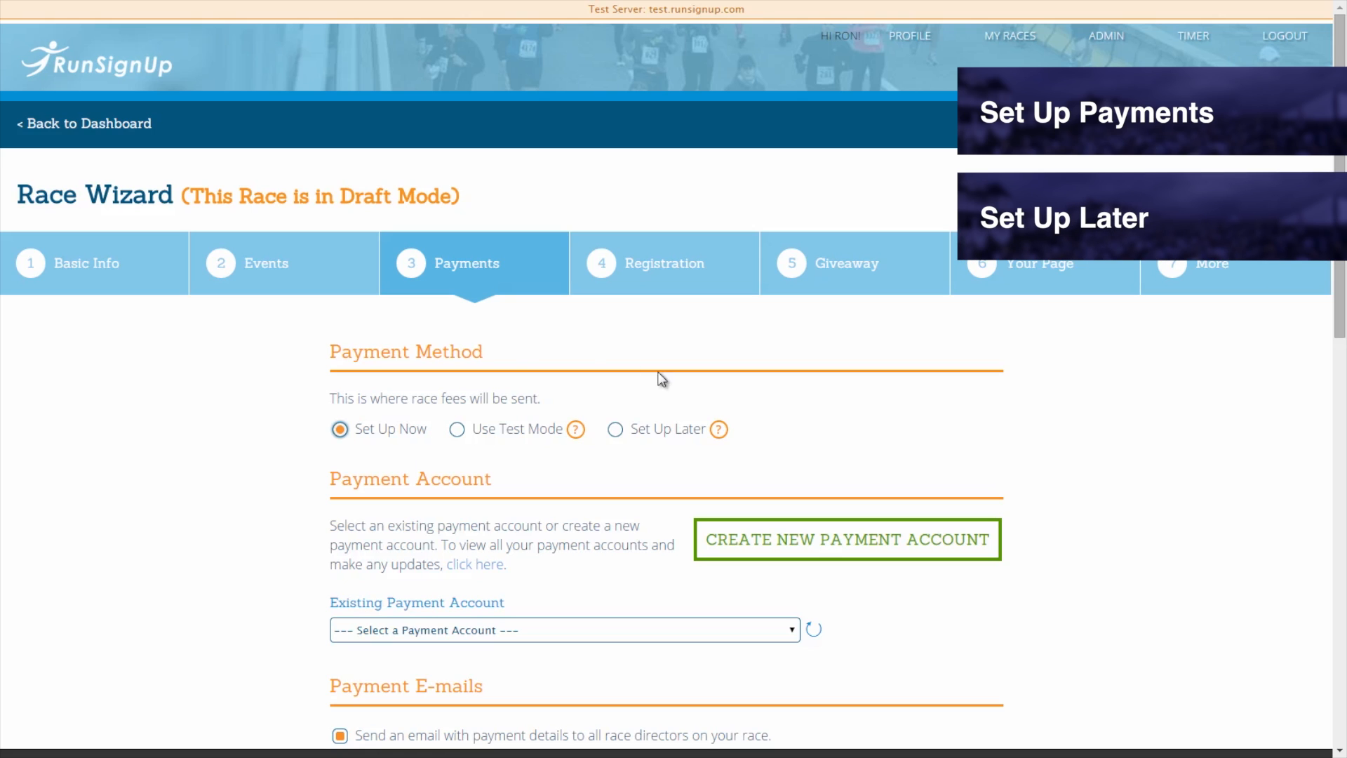
pyautogui.click(613, 432)
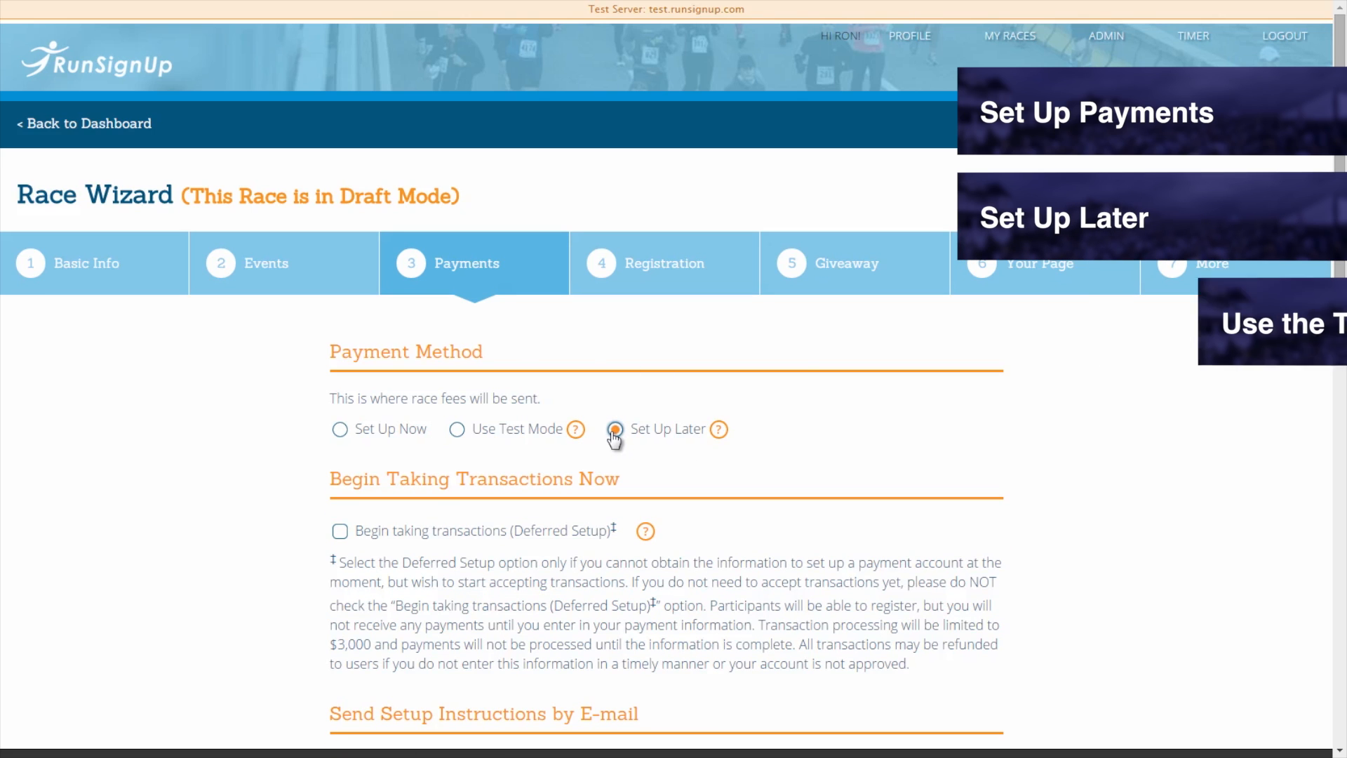
pyautogui.click(457, 429)
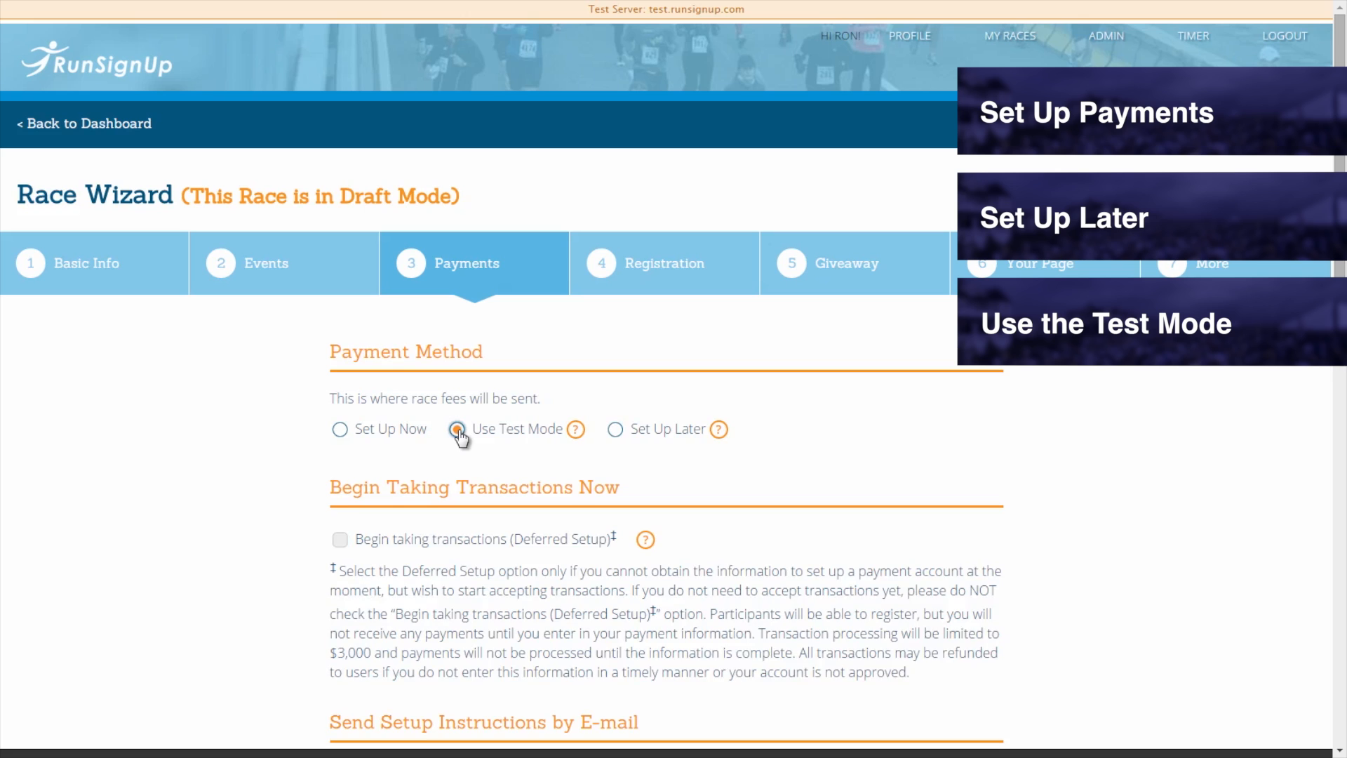
pyautogui.middleClick(254, 460)
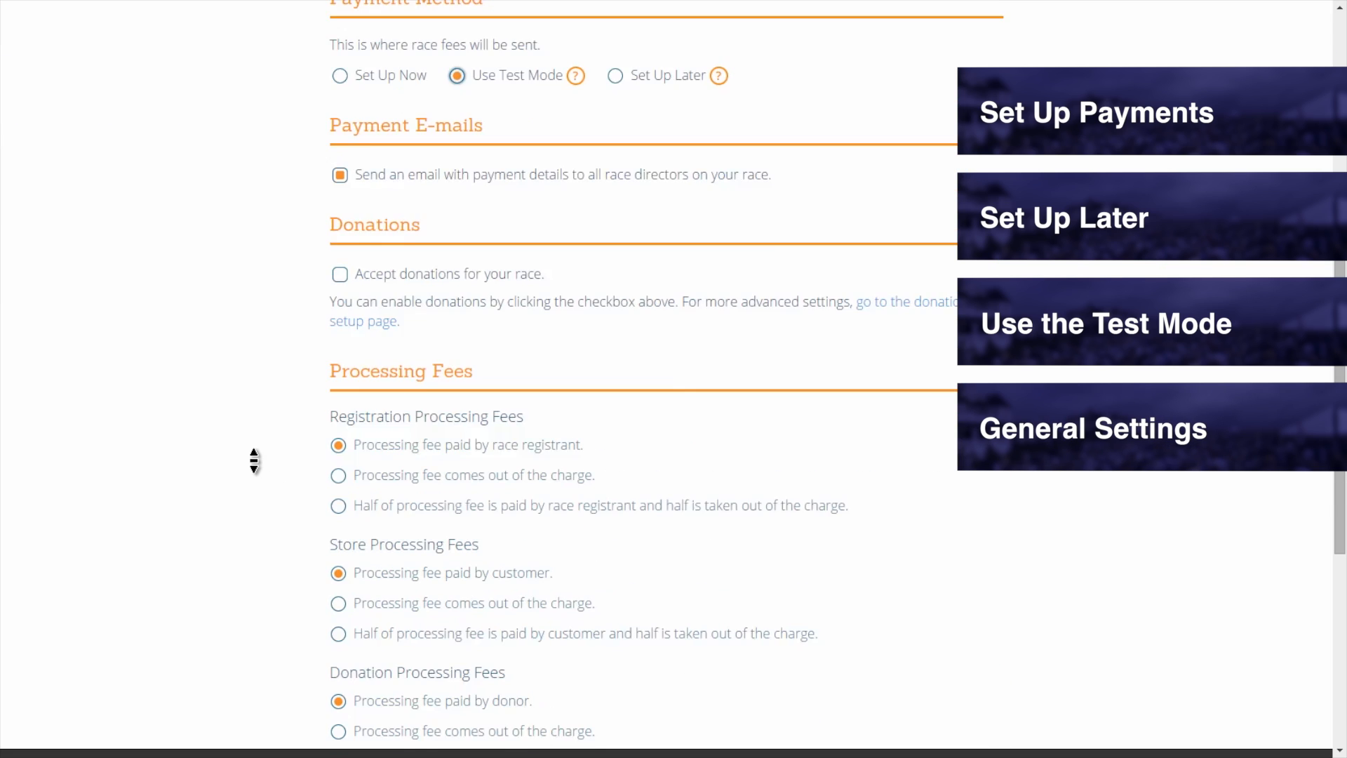
pyautogui.middleClick(254, 463)
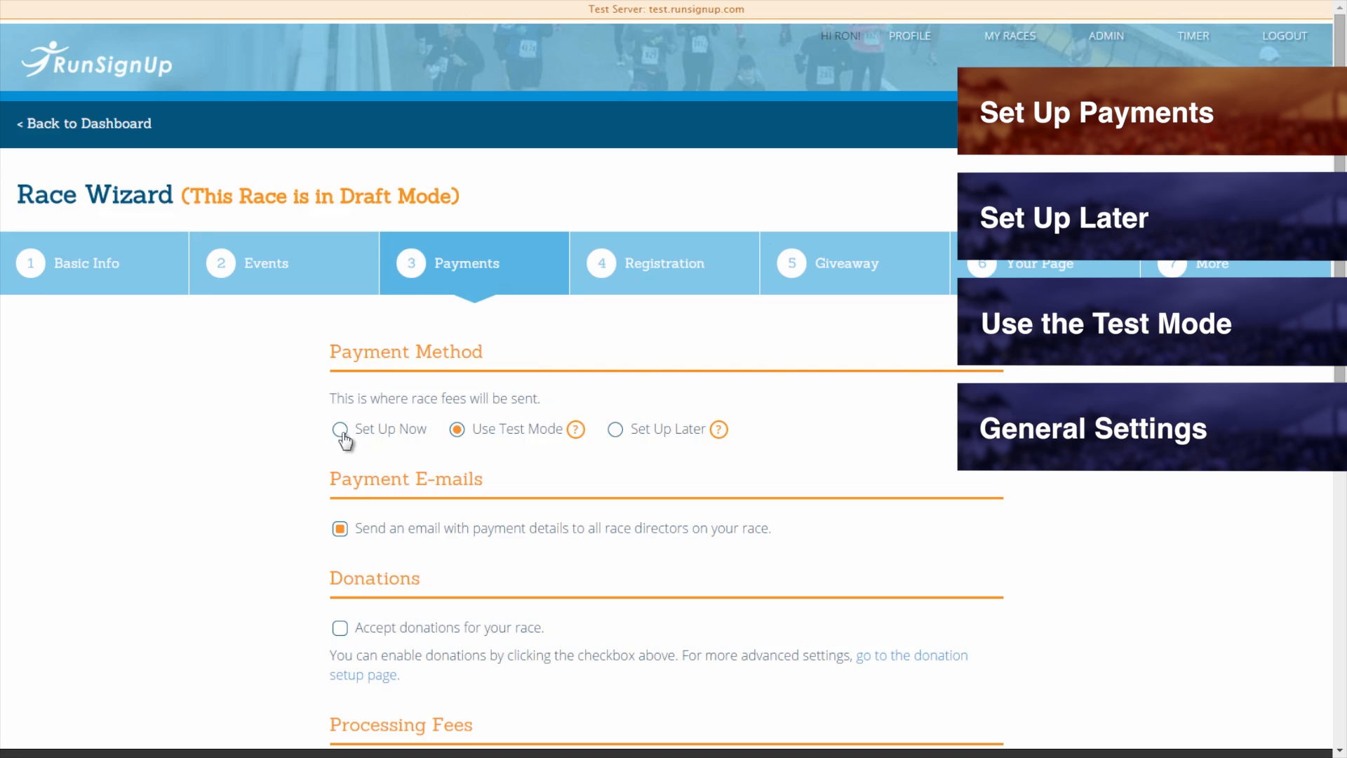
# Choose Set Up Now and reset Existing Payment Account from Pseudo Corp (Vantiv) to Select a Payment Account.
pyautogui.click(340, 430)
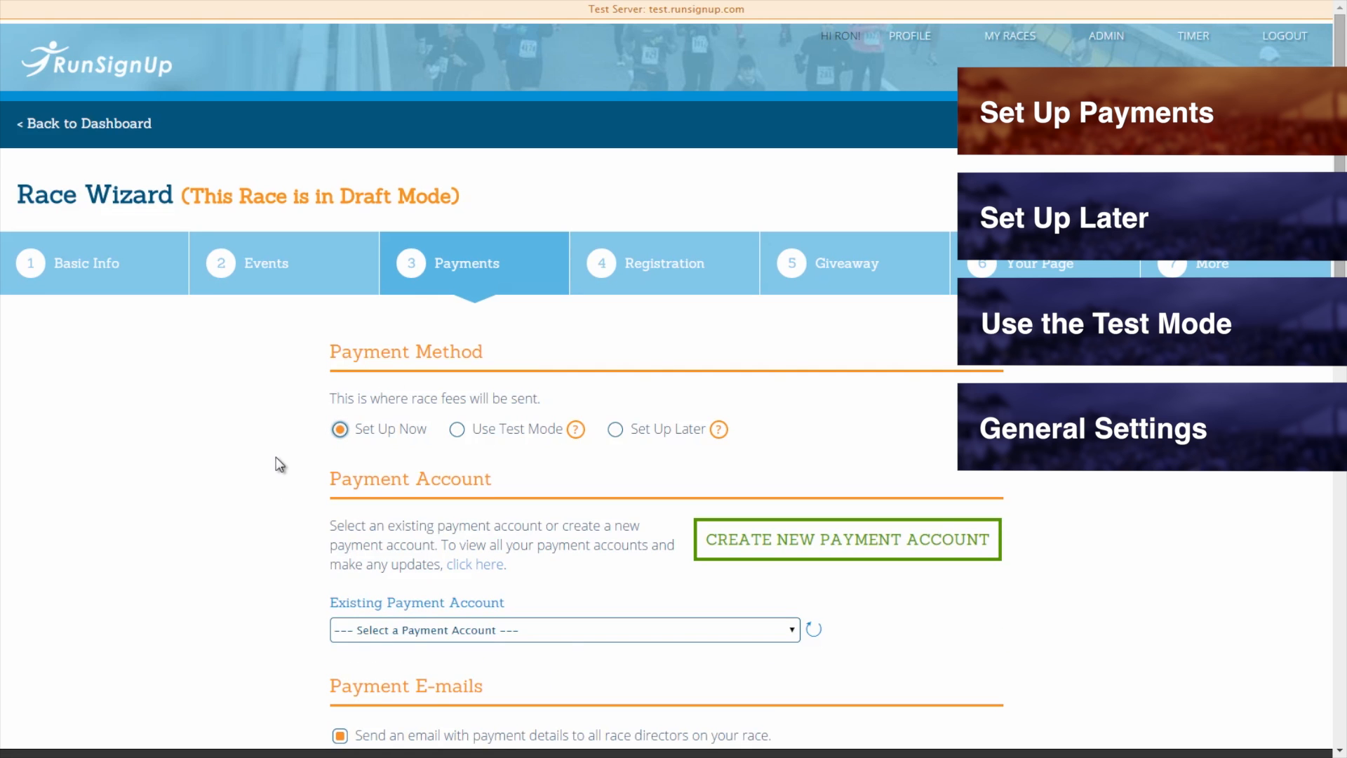
pyautogui.scroll(-1, 276, 456)
pyautogui.scroll(-1, 276, 456)
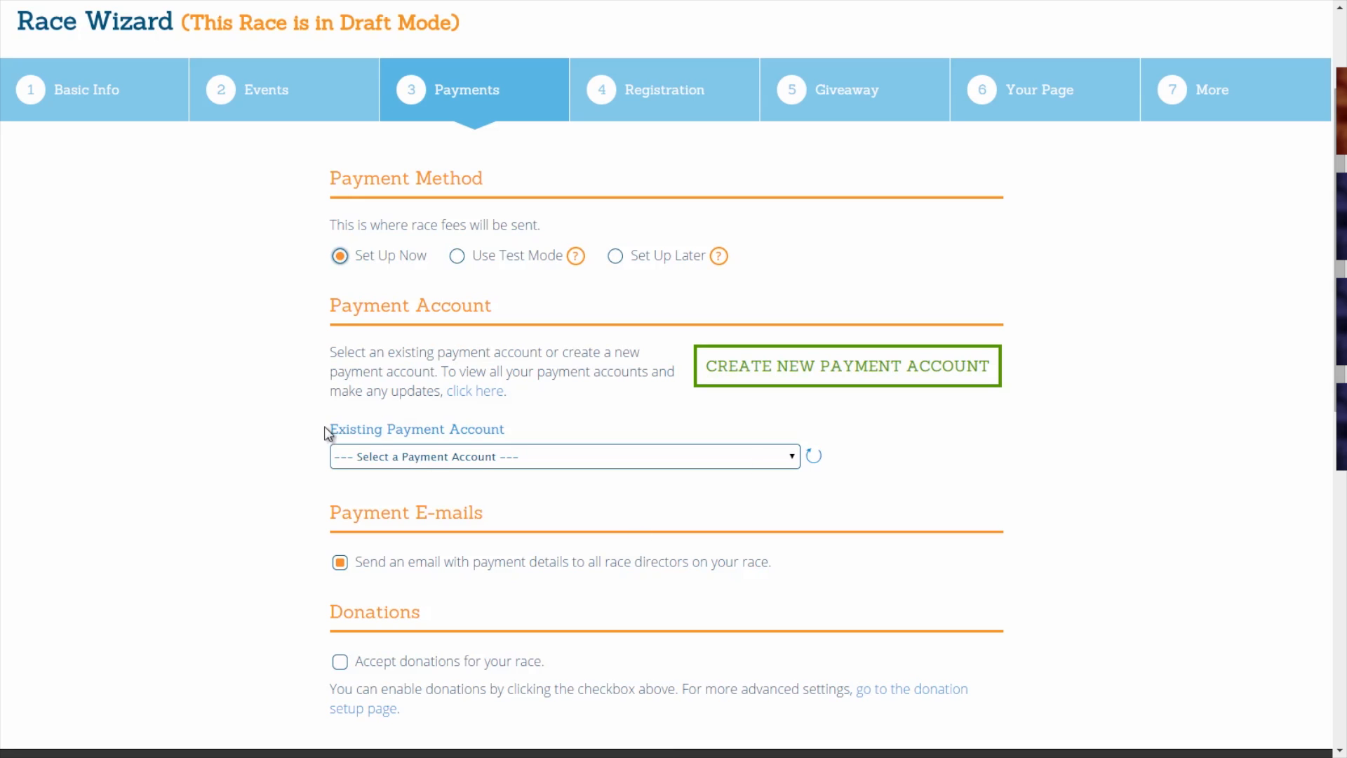
pyautogui.click(385, 456)
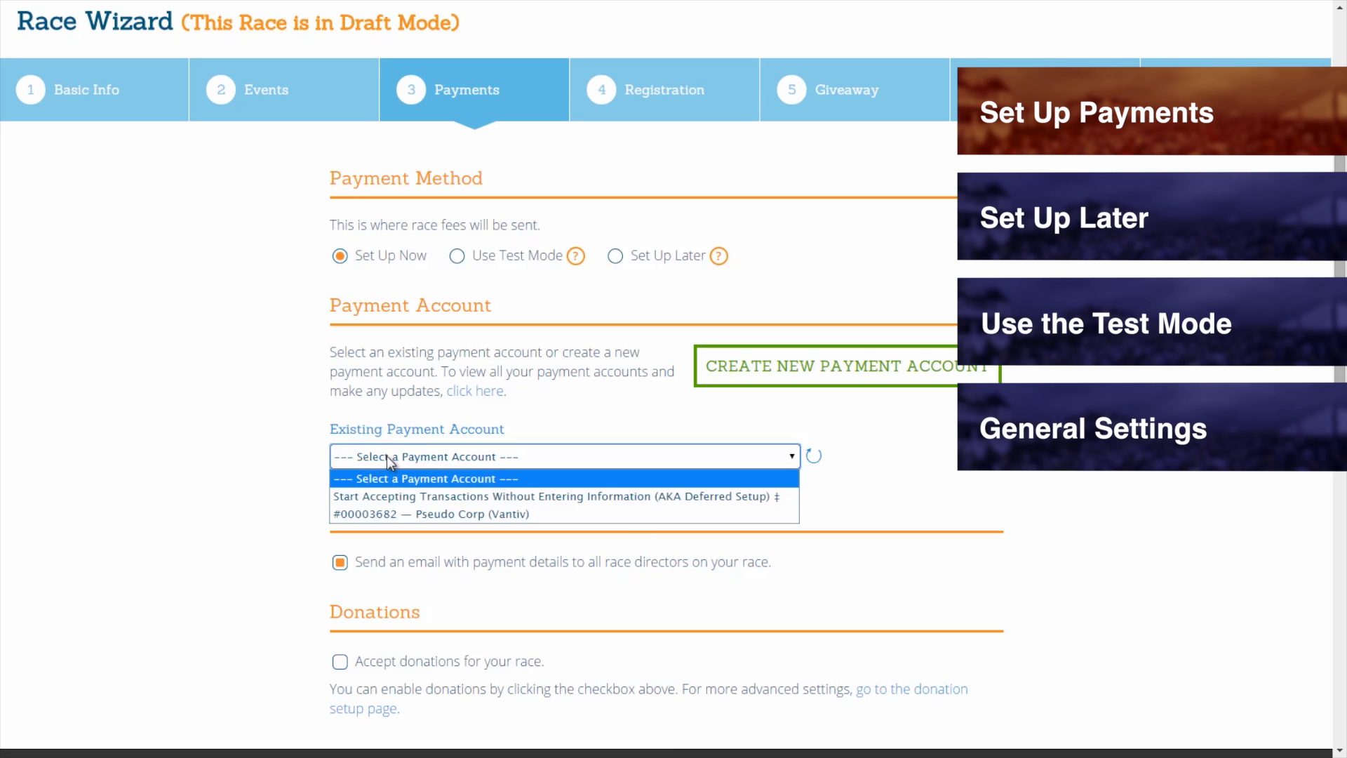
pyautogui.click(446, 515)
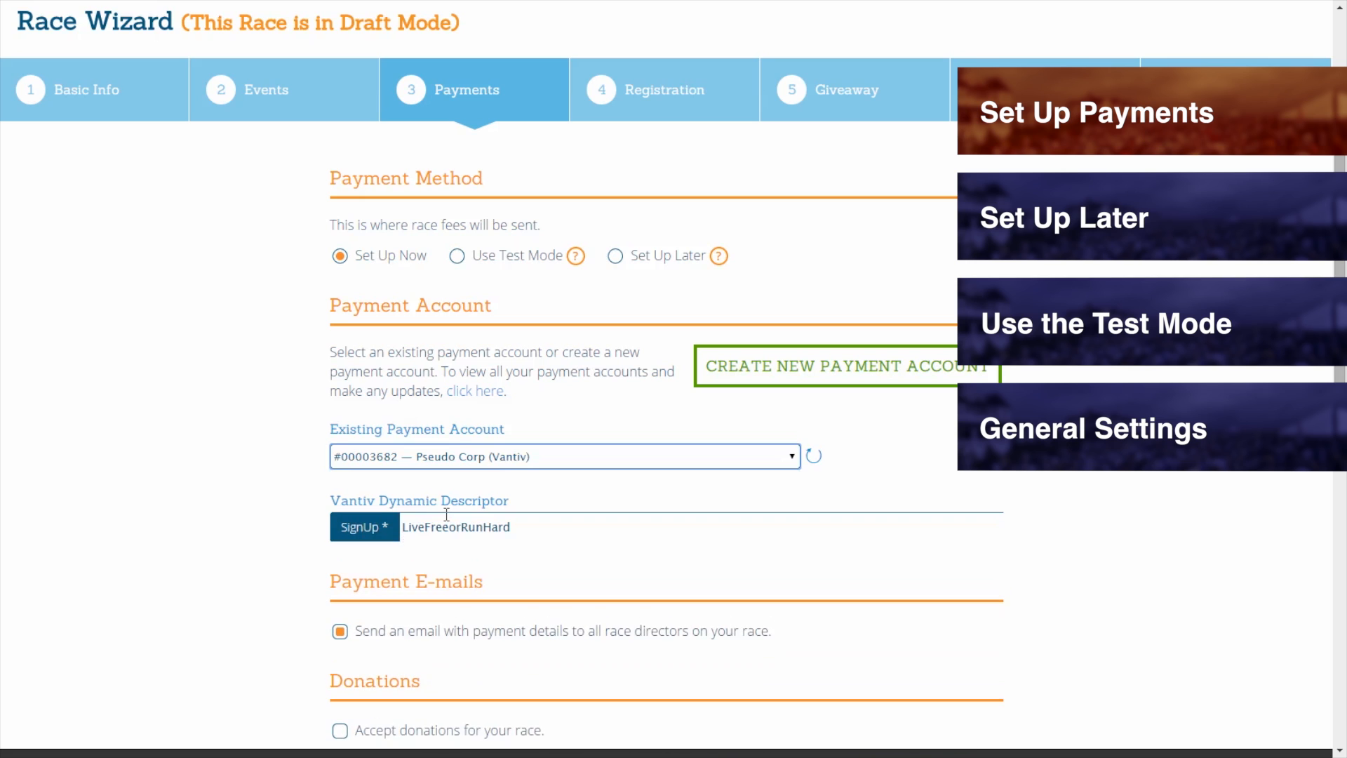
pyautogui.middleClick(277, 462)
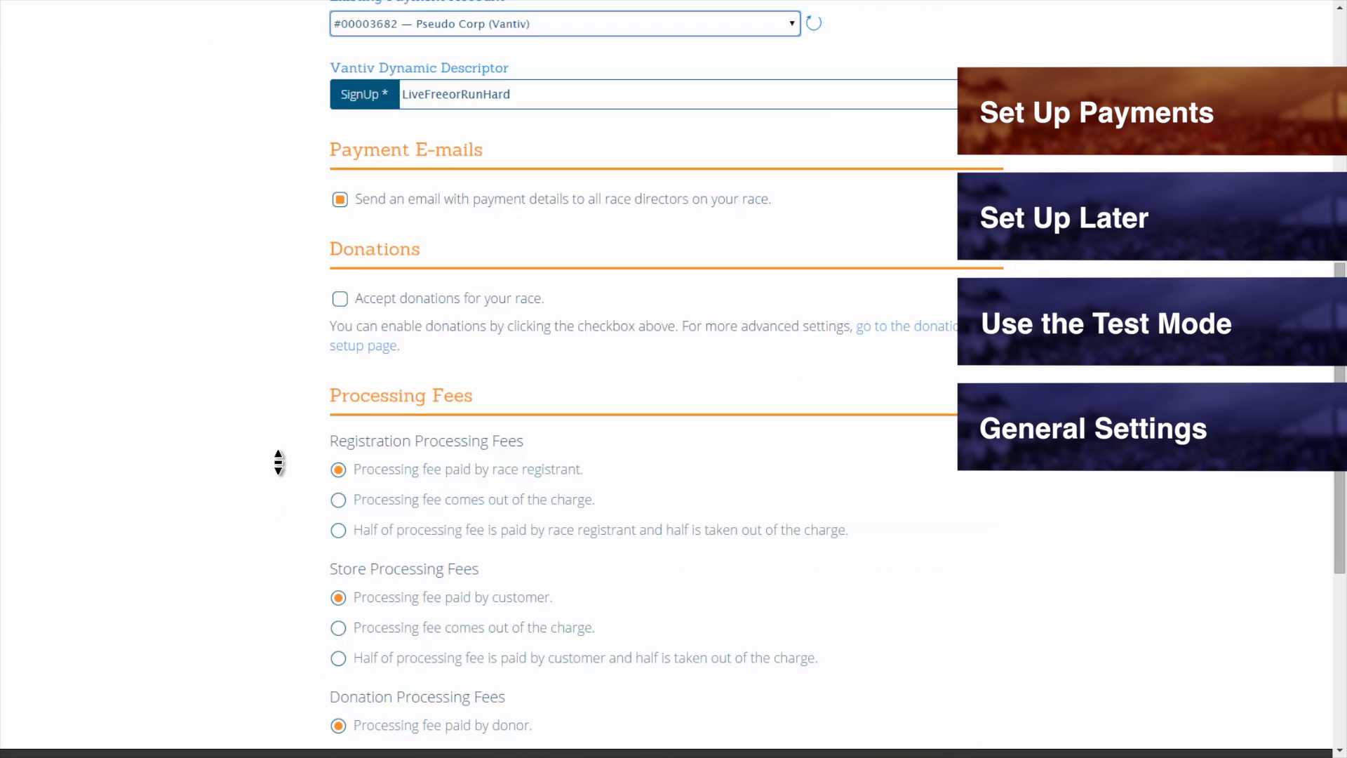
pyautogui.scroll(5, 278, 461)
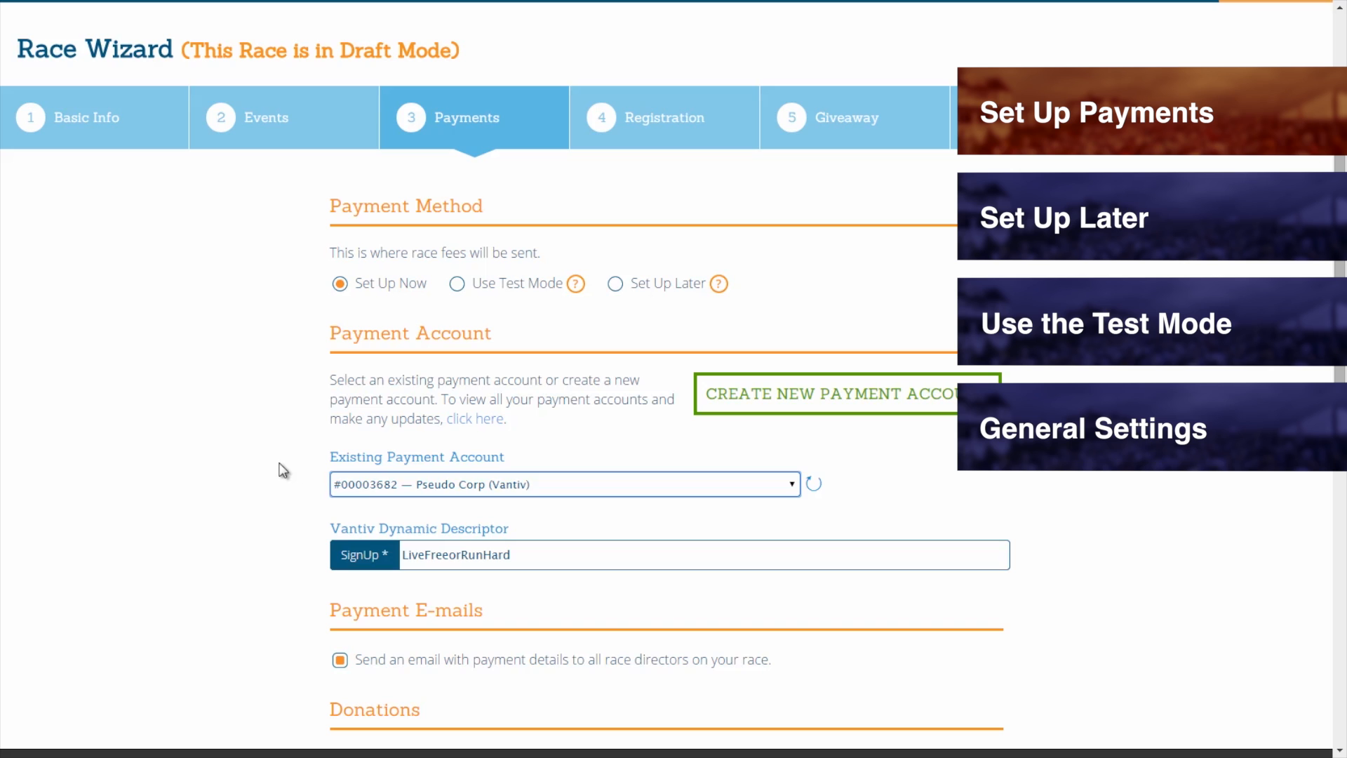
pyautogui.click(371, 489)
pyautogui.click(369, 503)
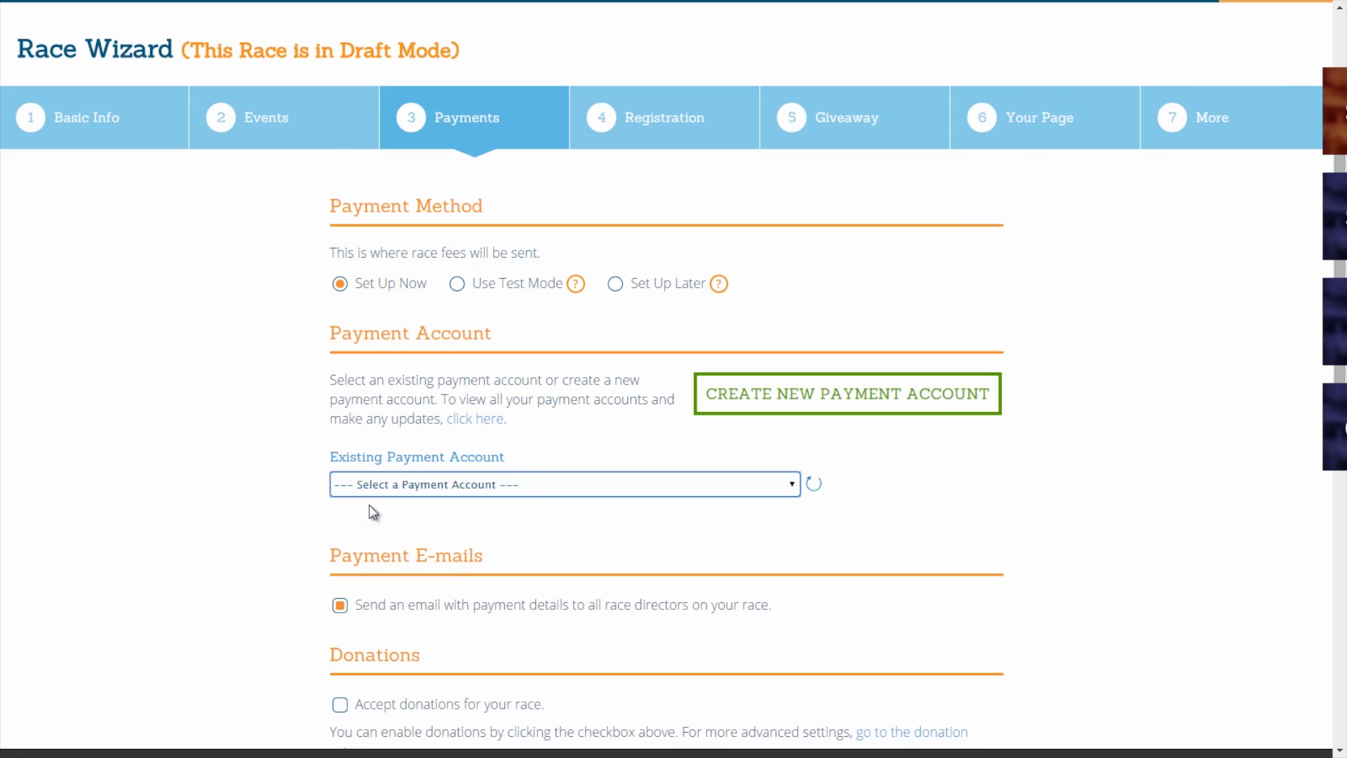
# Start a new payment account with short description 'Knotreel Enterprises' and Legal Entity set to New Legal Entity.
pyautogui.click(736, 403)
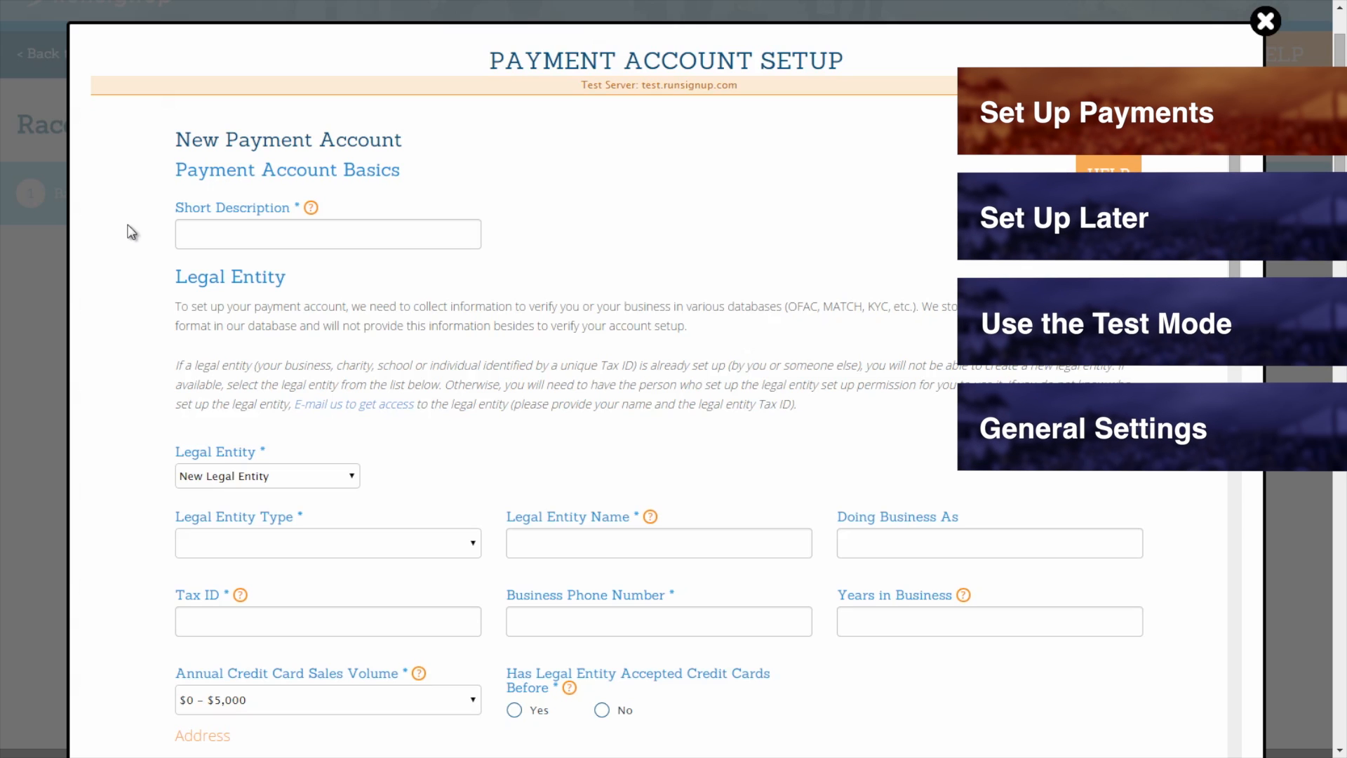
pyautogui.click(219, 232)
pyautogui.write('Knotreel ')
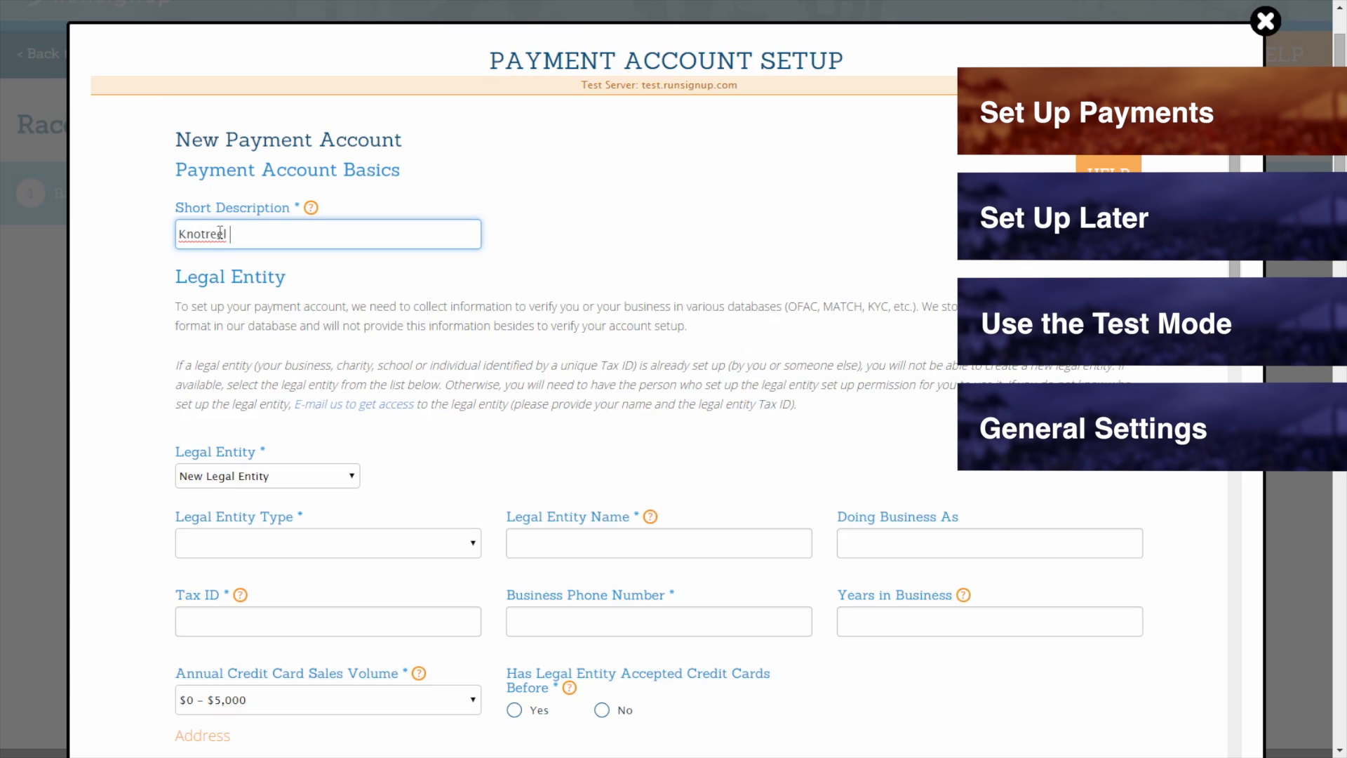
pyautogui.write('Enterprises')
pyautogui.click(121, 349)
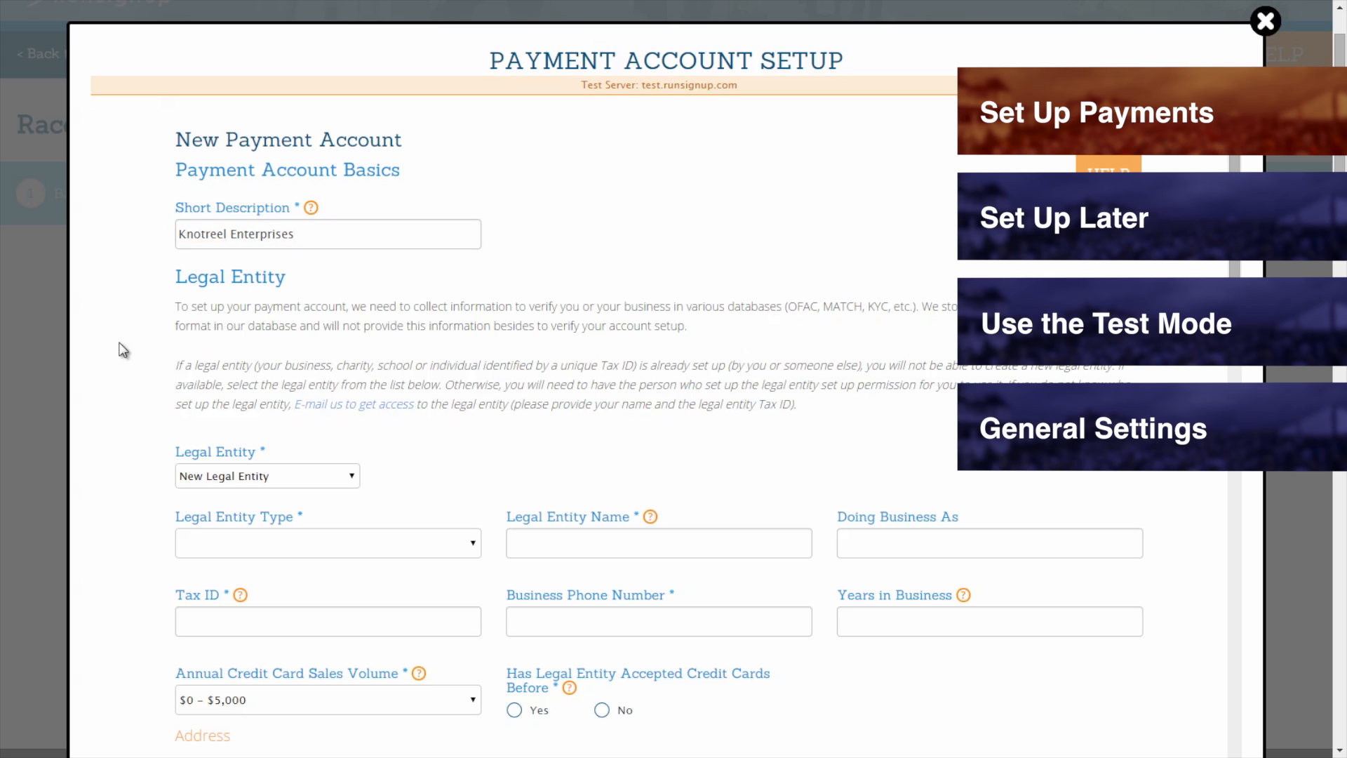
pyautogui.scroll(-2, 123, 348)
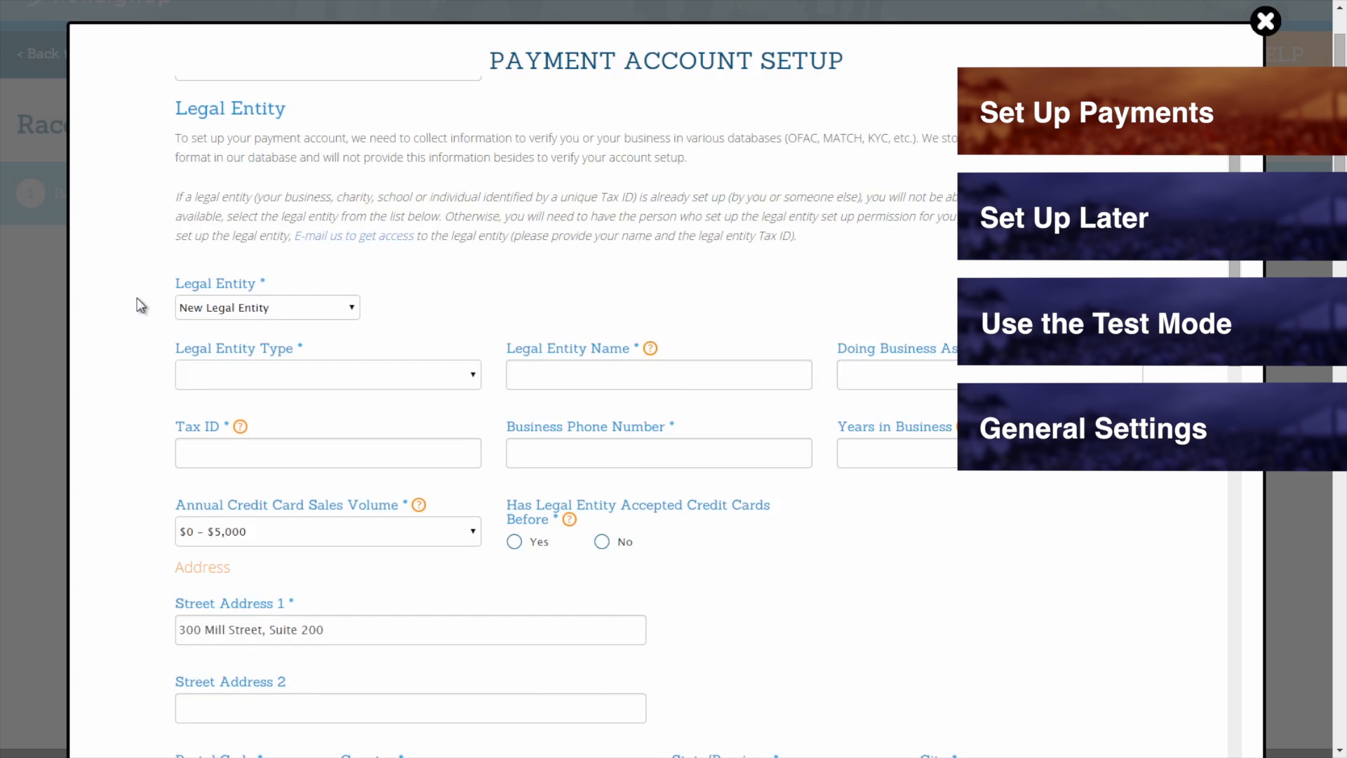
pyautogui.click(218, 304)
pyautogui.click(221, 350)
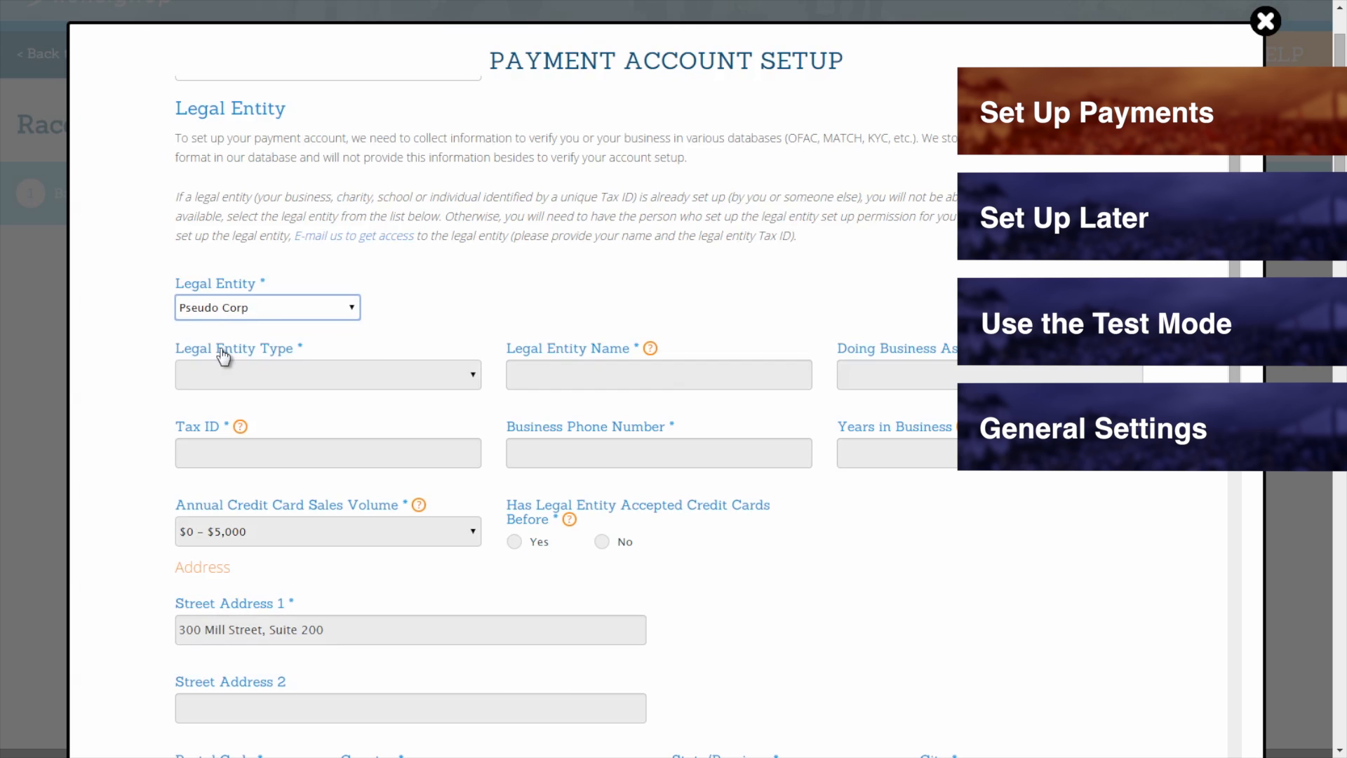
pyautogui.click(194, 310)
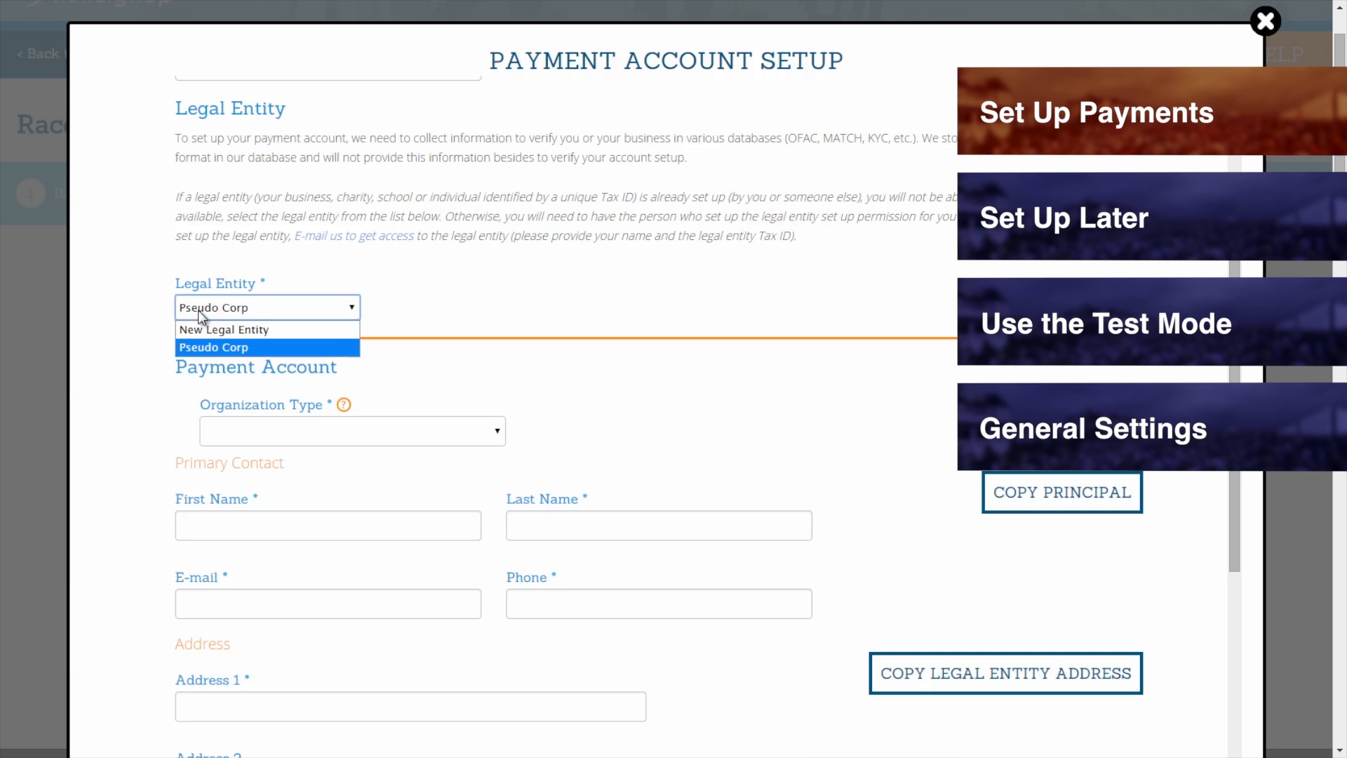
pyautogui.click(205, 329)
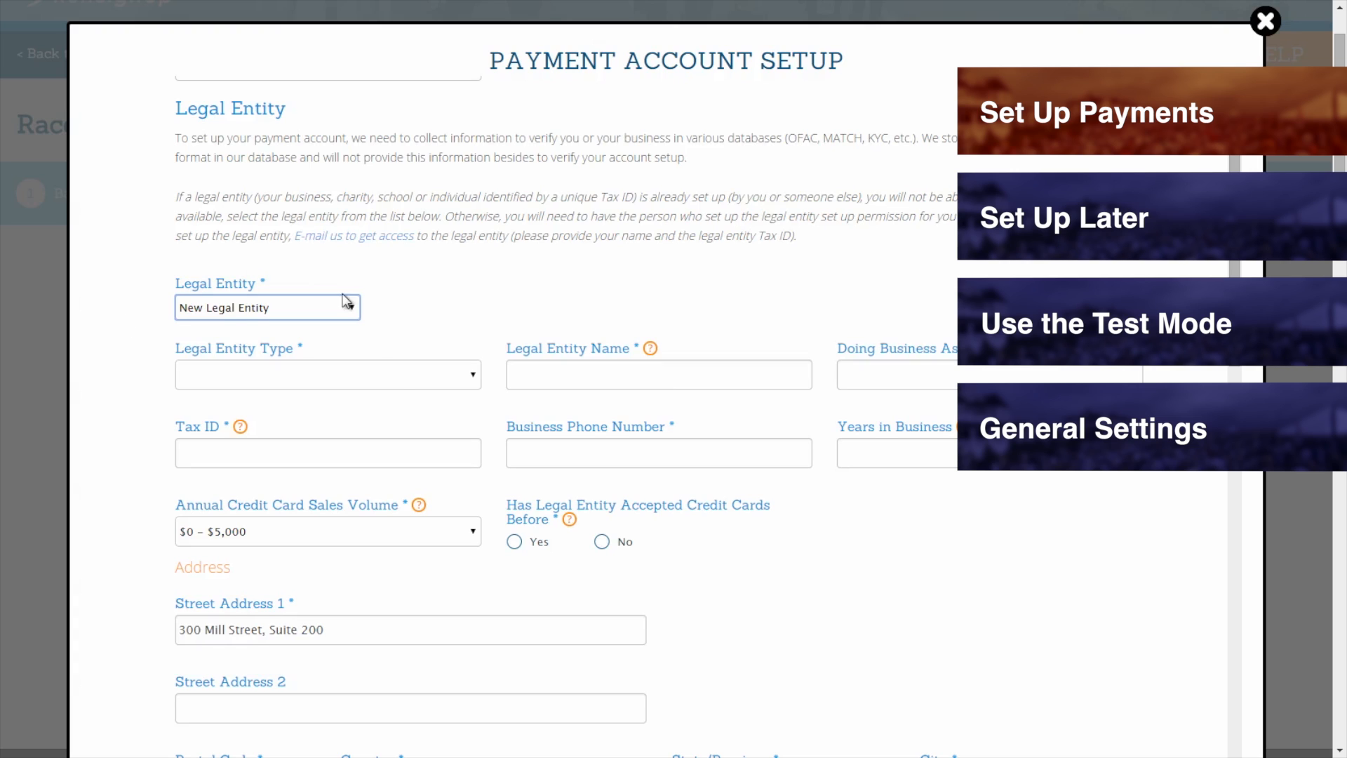
# Make the legal entity a Corporation named 'Knotreel Enterprises'.
pyautogui.click(388, 379)
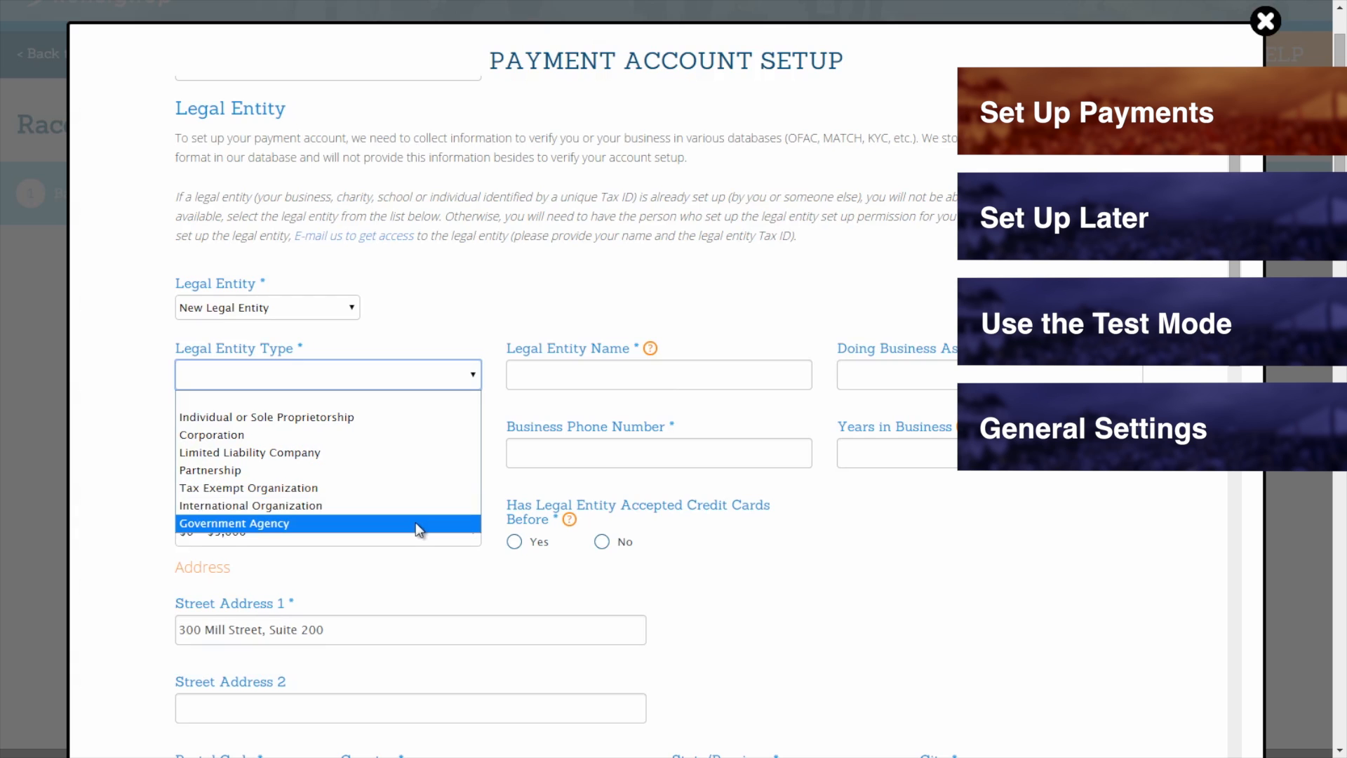
pyautogui.click(324, 433)
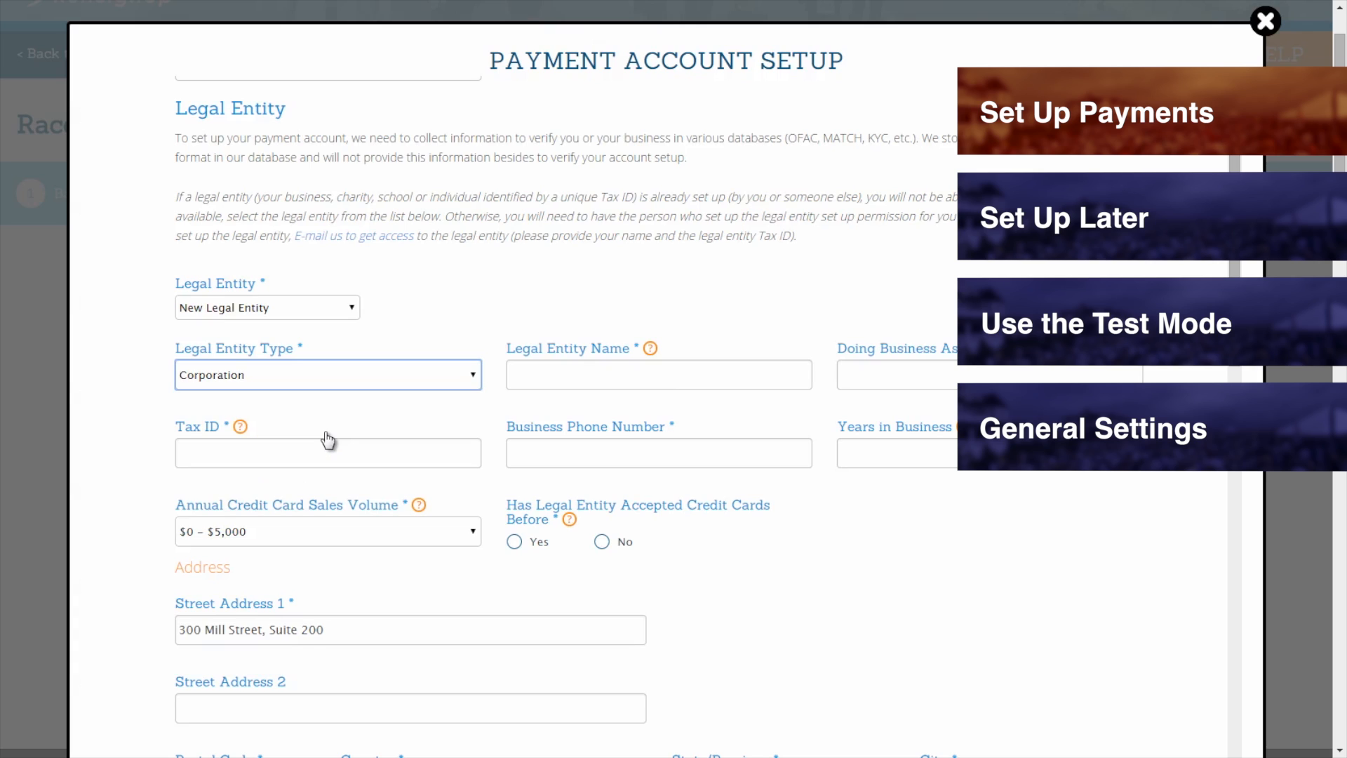
pyautogui.click(532, 376)
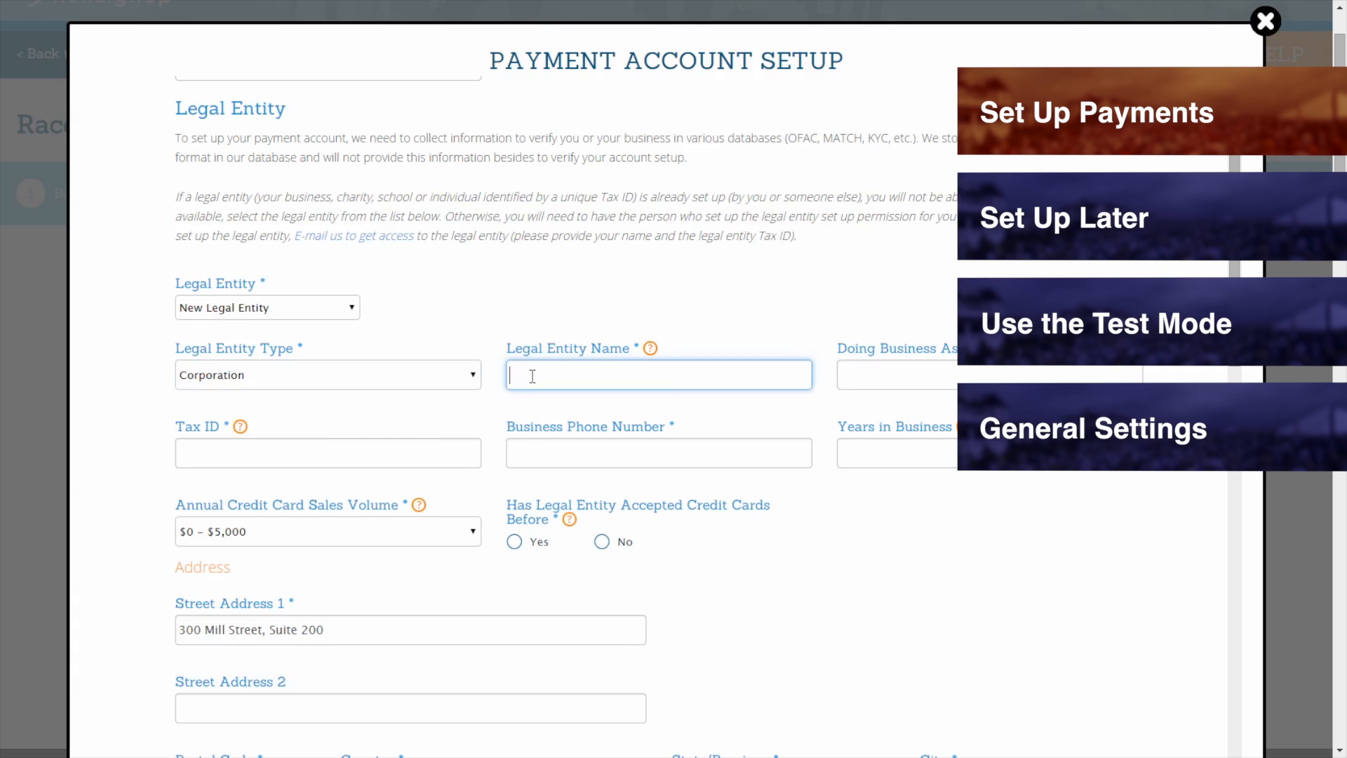
pyautogui.write('Knotreel Enterprises')
pyautogui.click(405, 377)
pyautogui.click(374, 414)
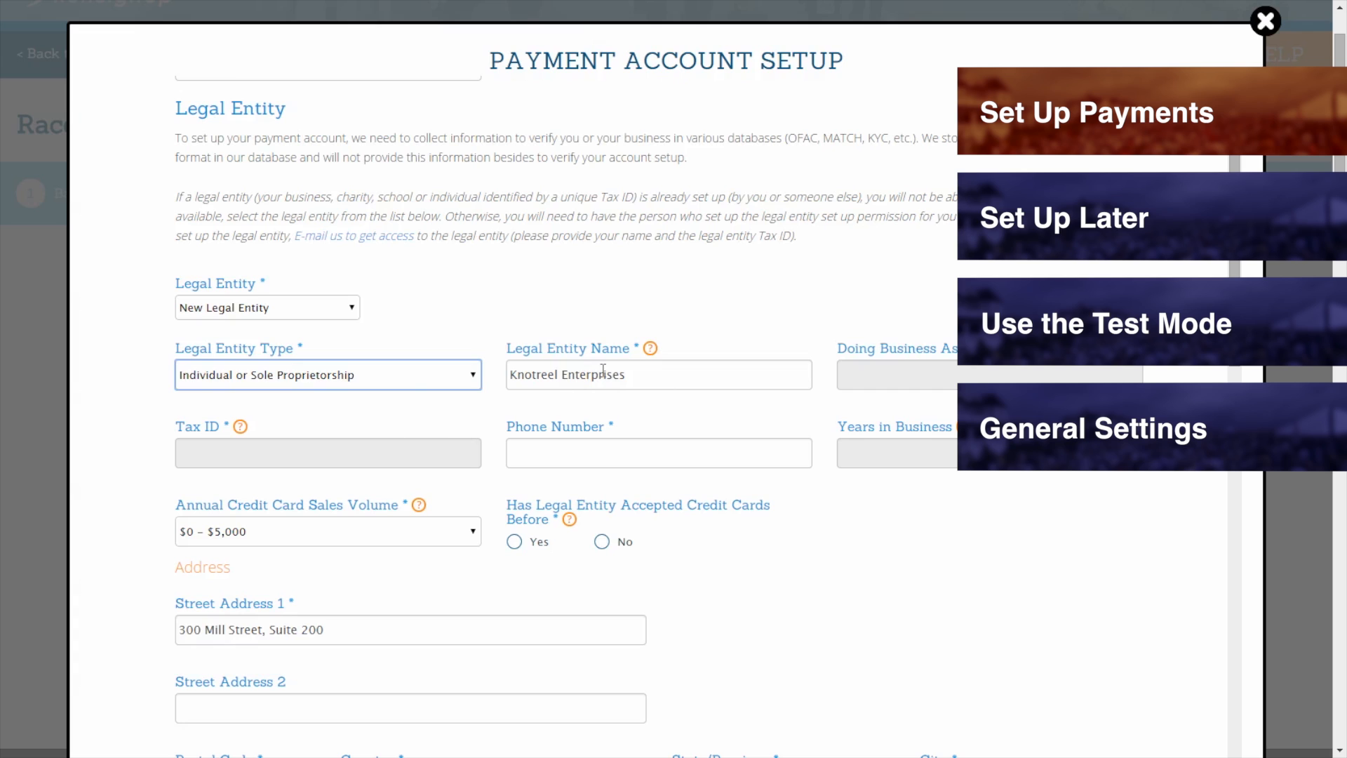
pyautogui.click(411, 384)
pyautogui.click(376, 433)
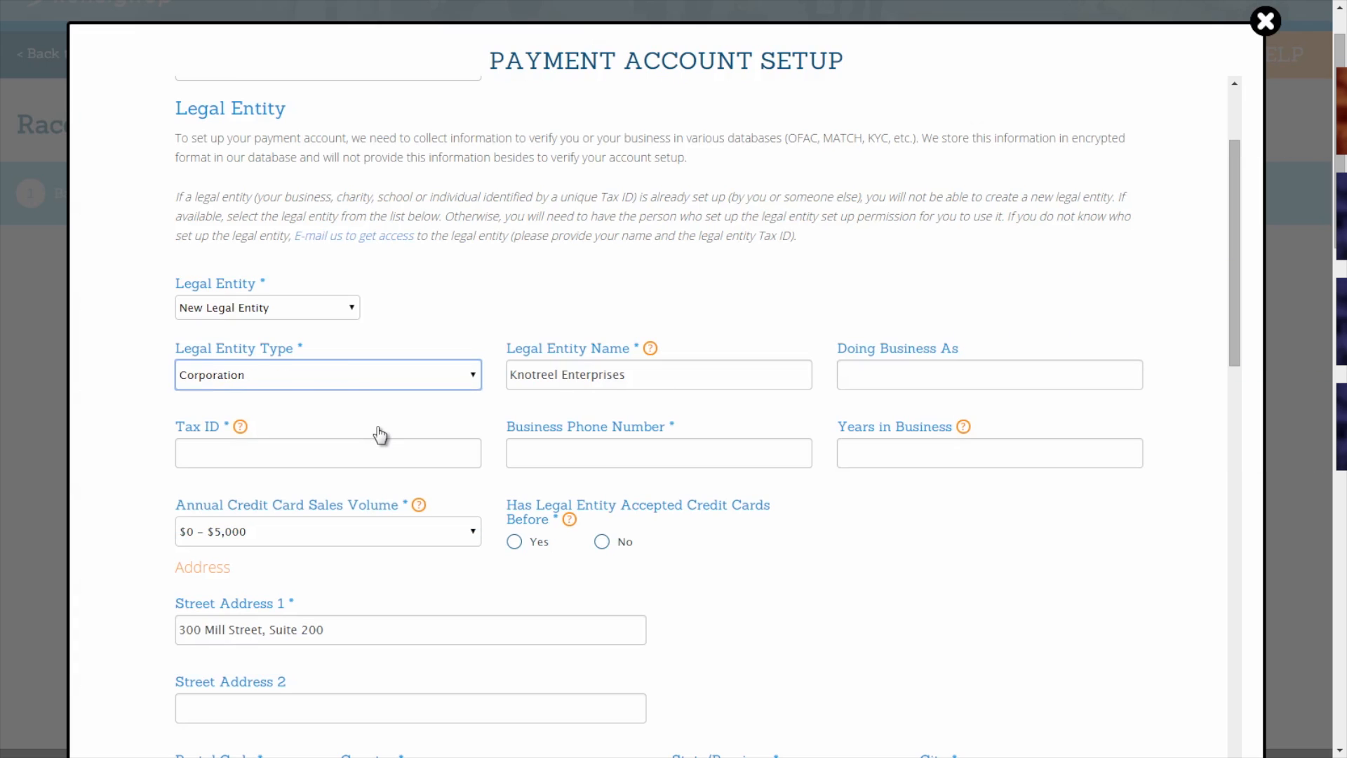
# Enter Doing Business As 'May Dup Races', the tax ID, business phone and years in business.
pyautogui.click(882, 378)
pyautogui.write('May Dup Races')
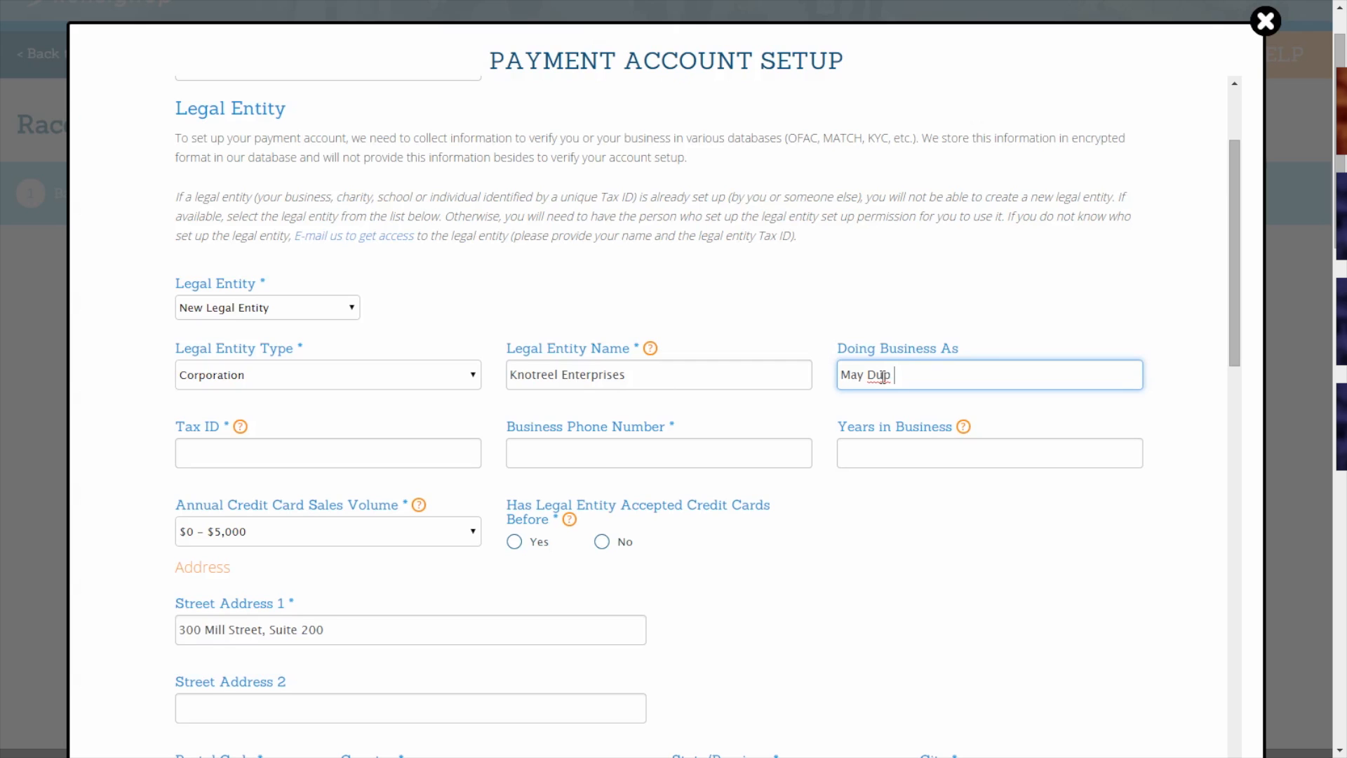
pyautogui.click(376, 448)
pyautogui.write('333444555')
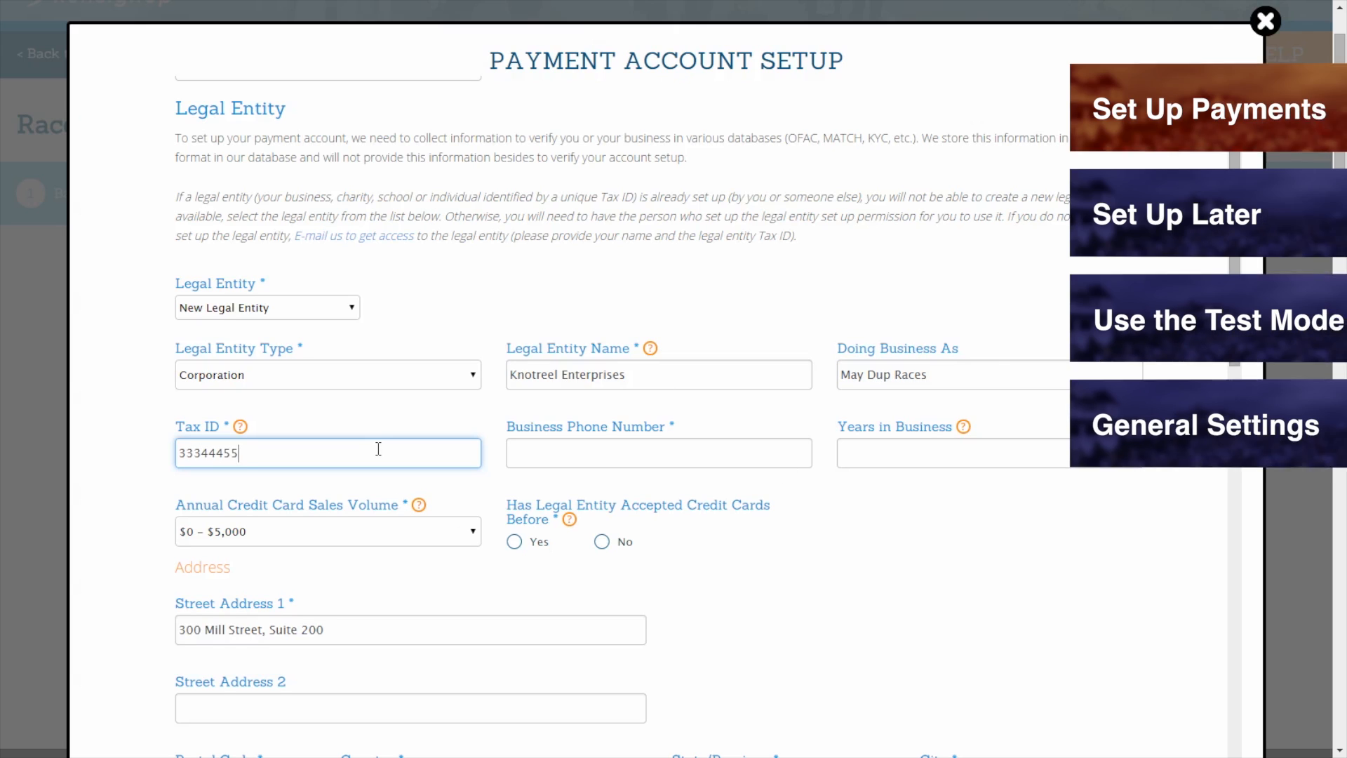
pyautogui.moveTo(241, 431)
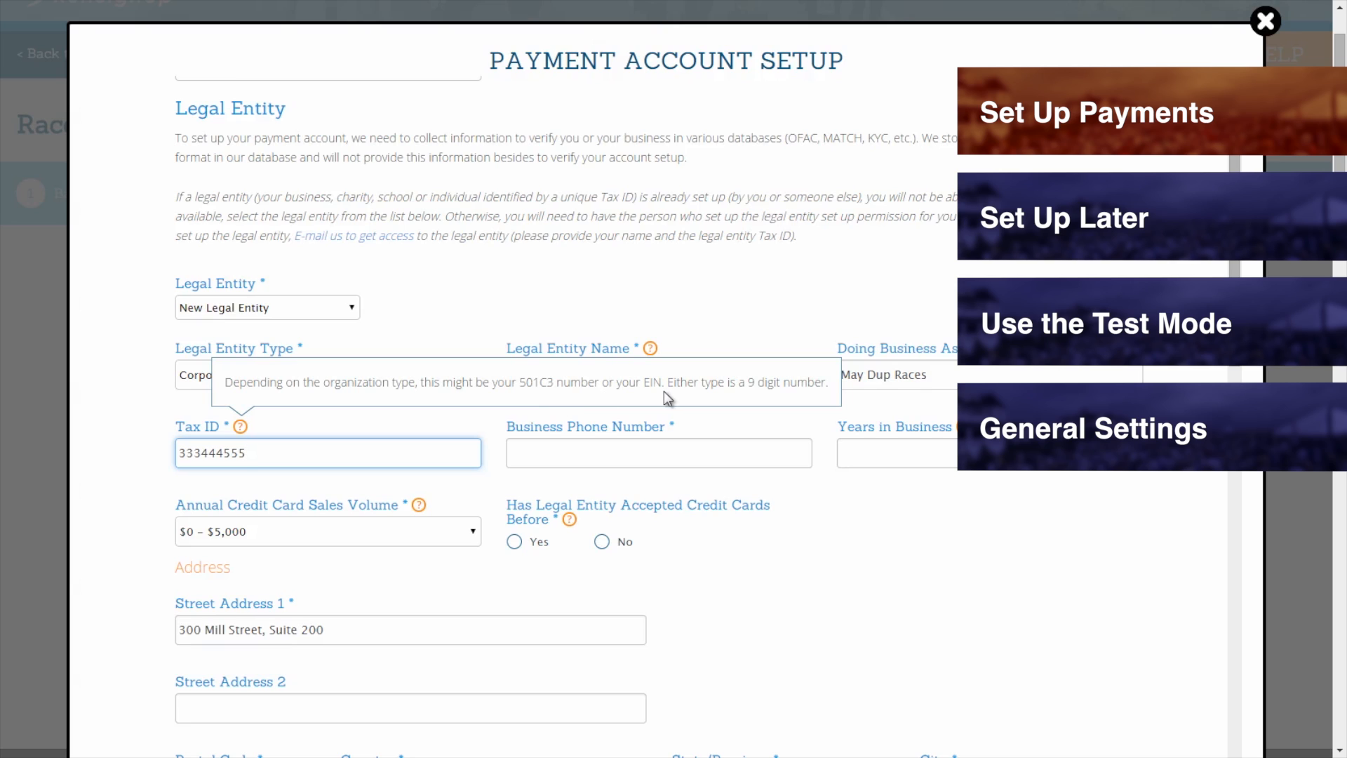
pyautogui.click(548, 456)
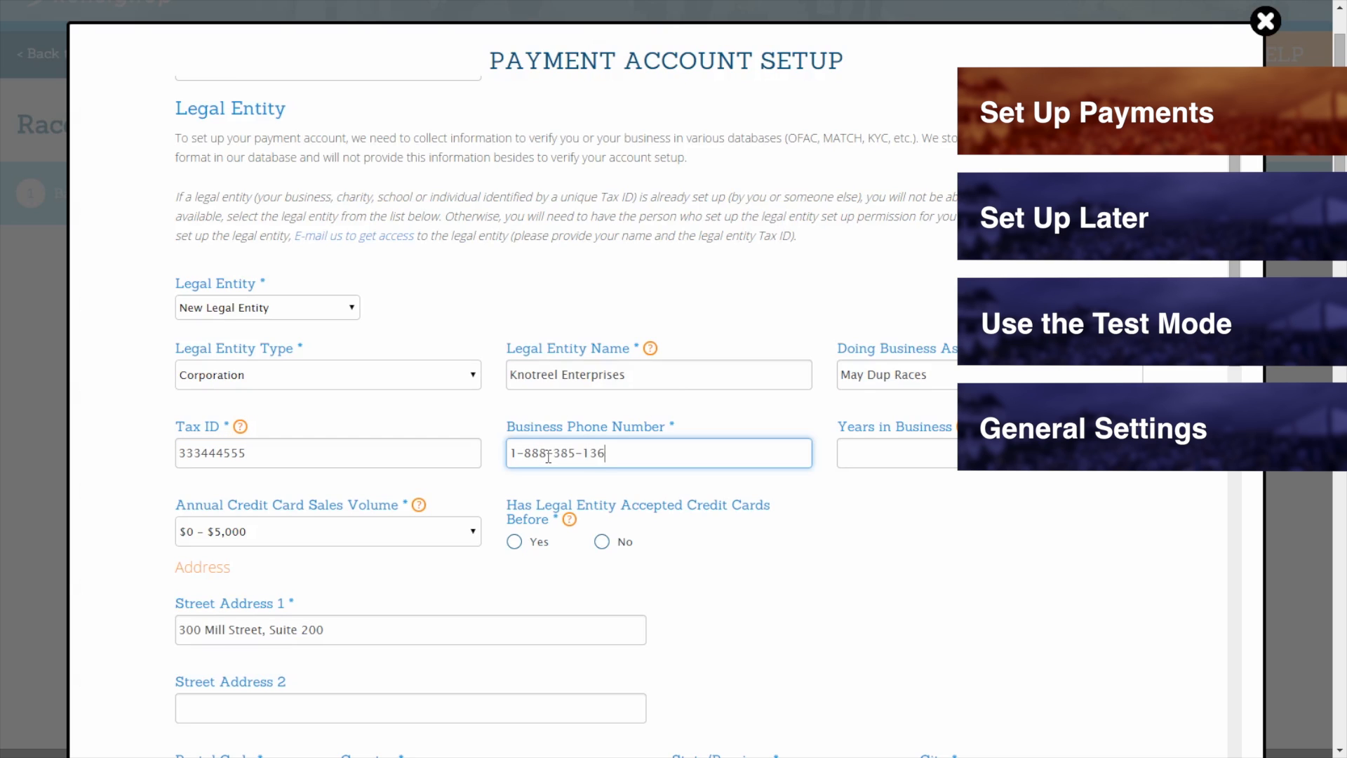
pyautogui.click(868, 452)
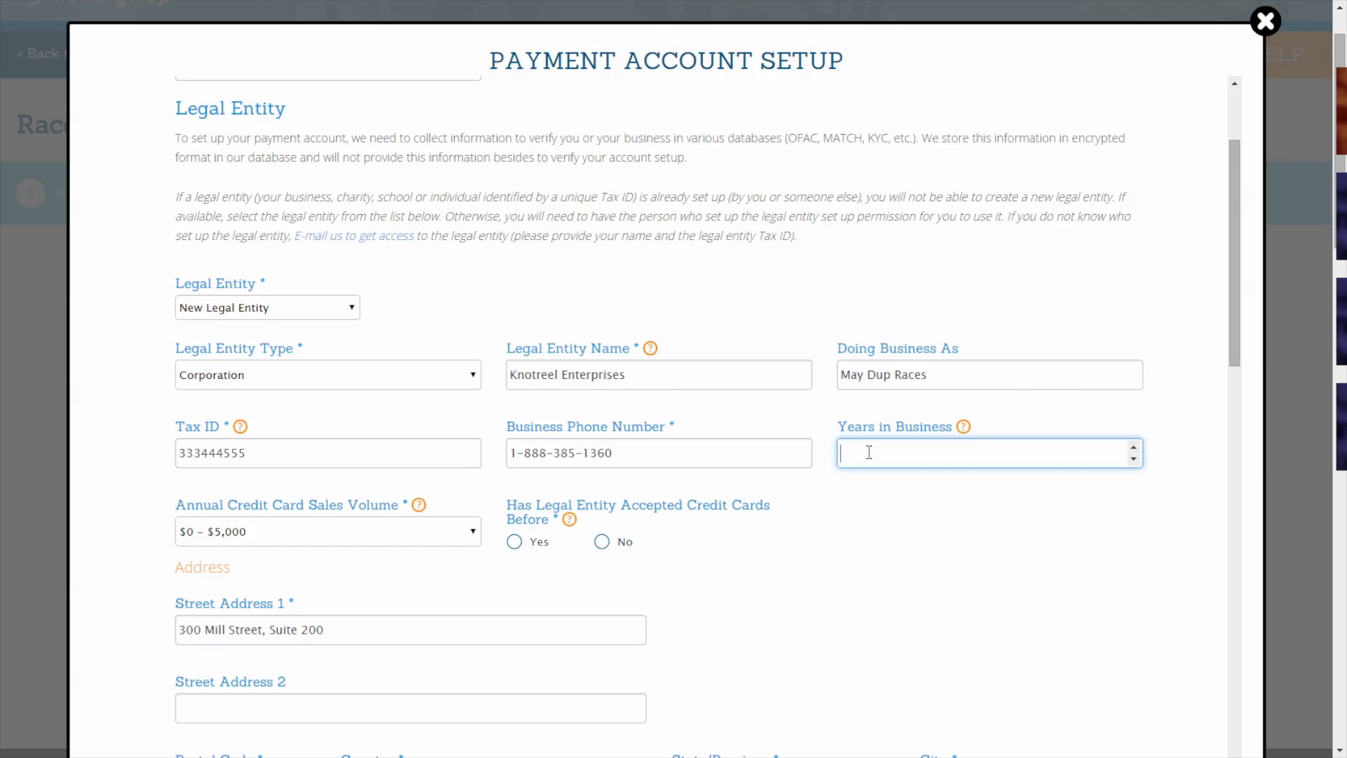
pyautogui.write('1')
# Set annual credit card sales volume to $30,000 – $500,000 and answer Yes to accepting cards before.
pyautogui.scroll(-2, 502, 594)
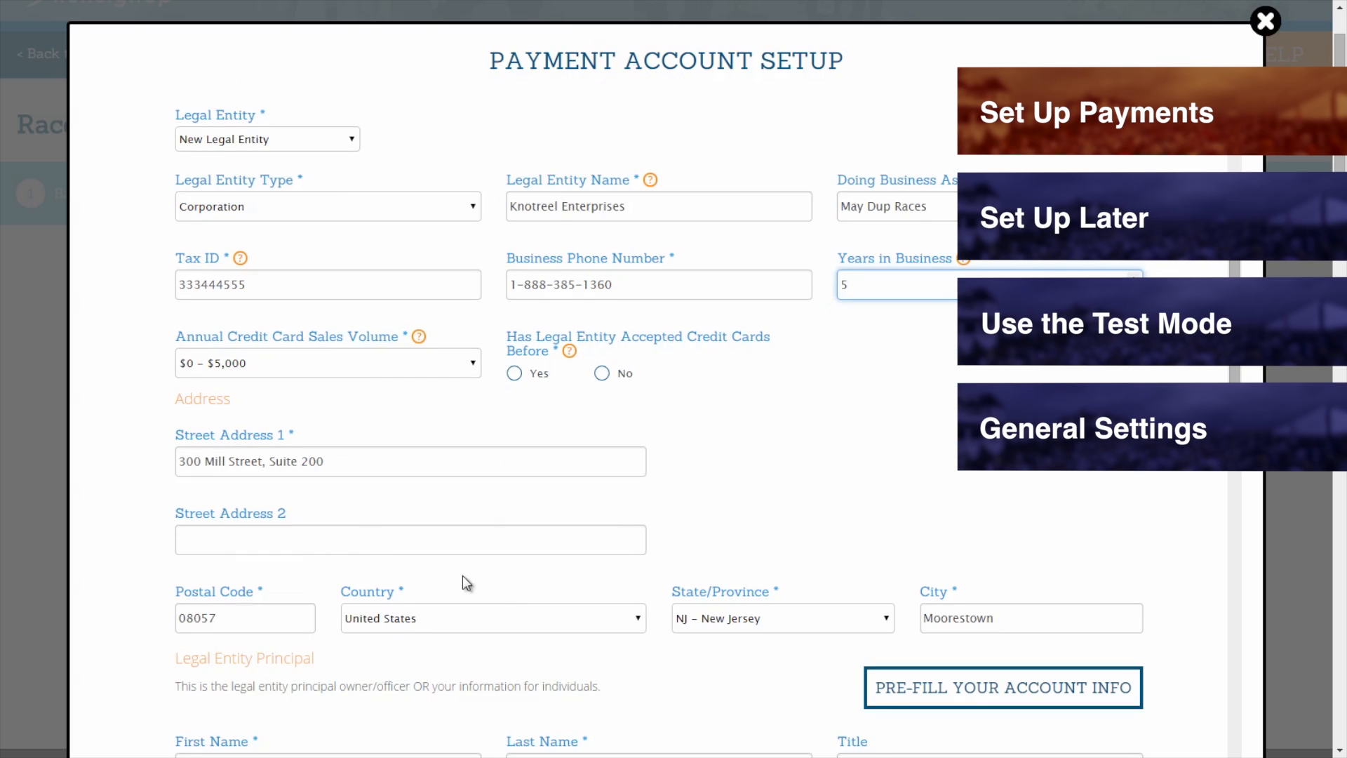
pyautogui.click(256, 370)
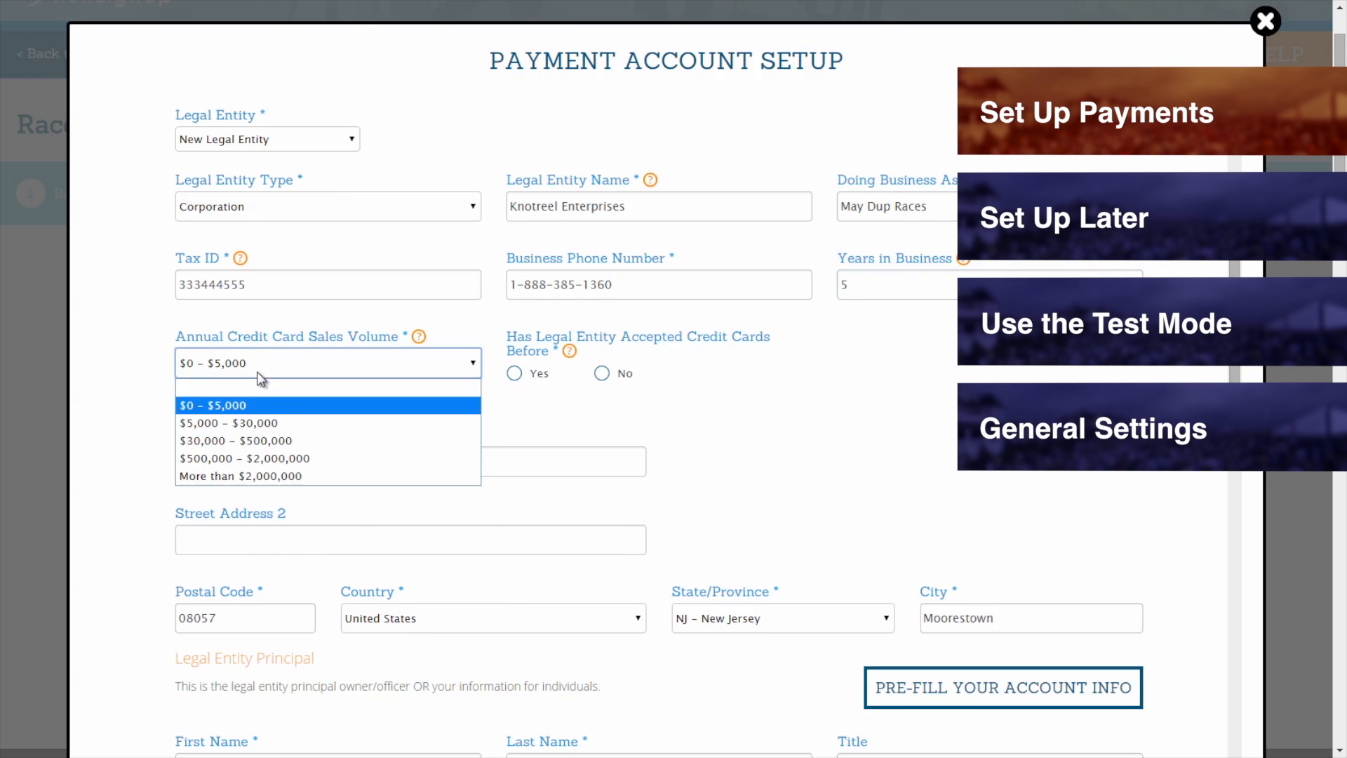
pyautogui.click(260, 444)
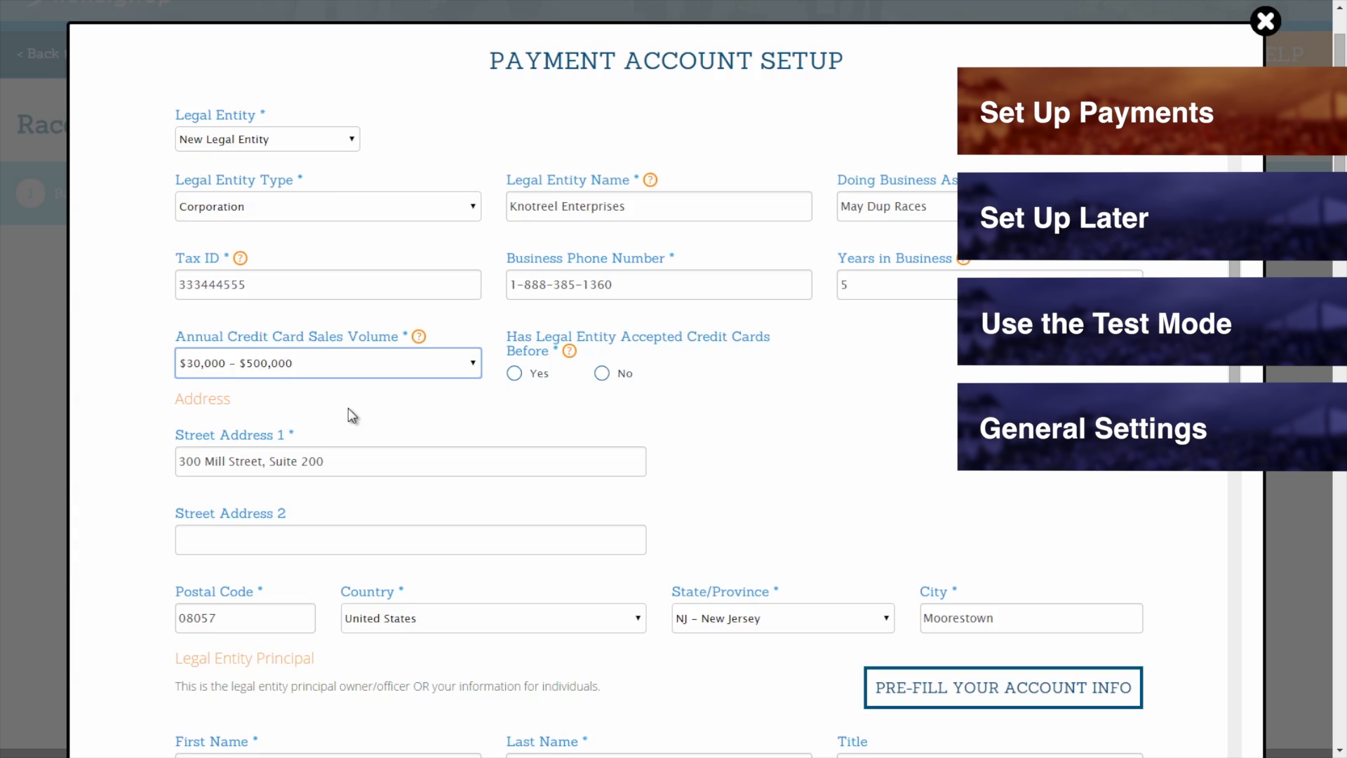
pyautogui.click(515, 374)
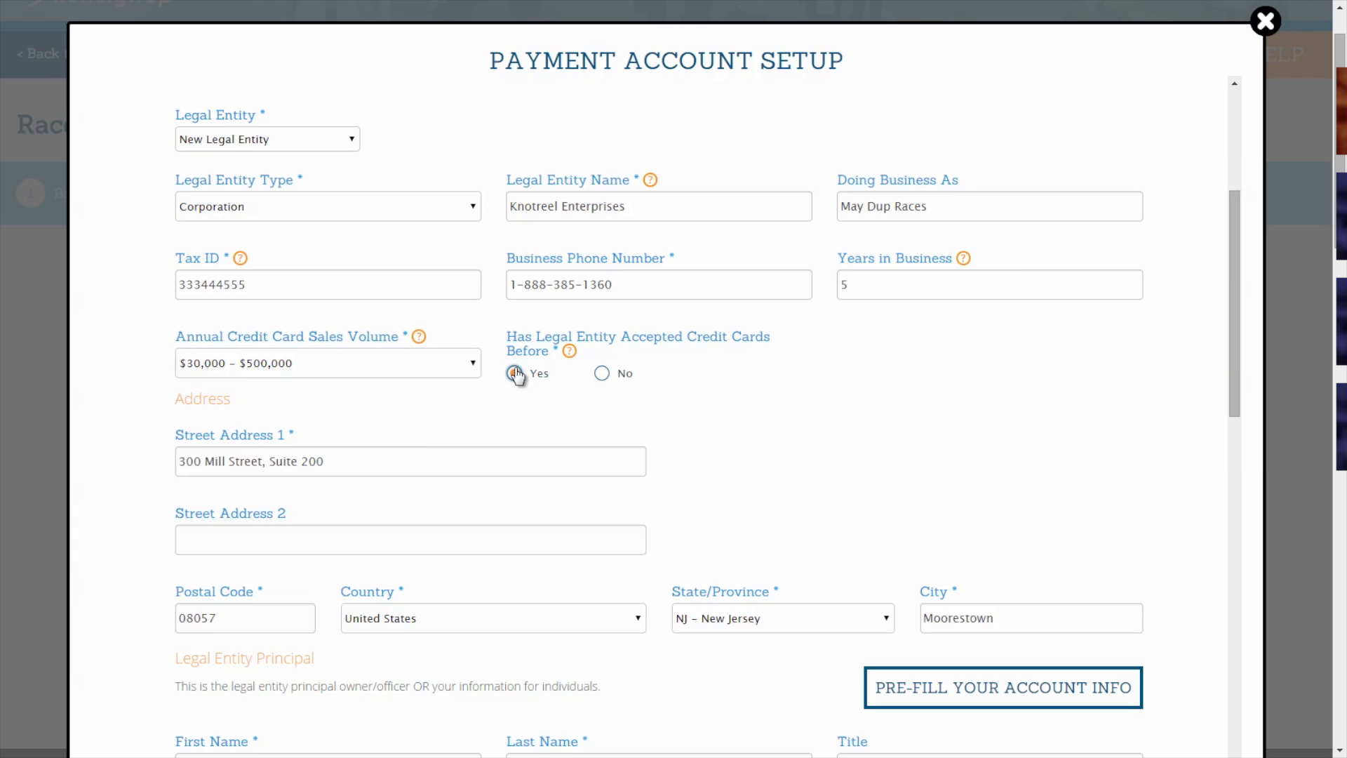
pyautogui.moveTo(569, 355)
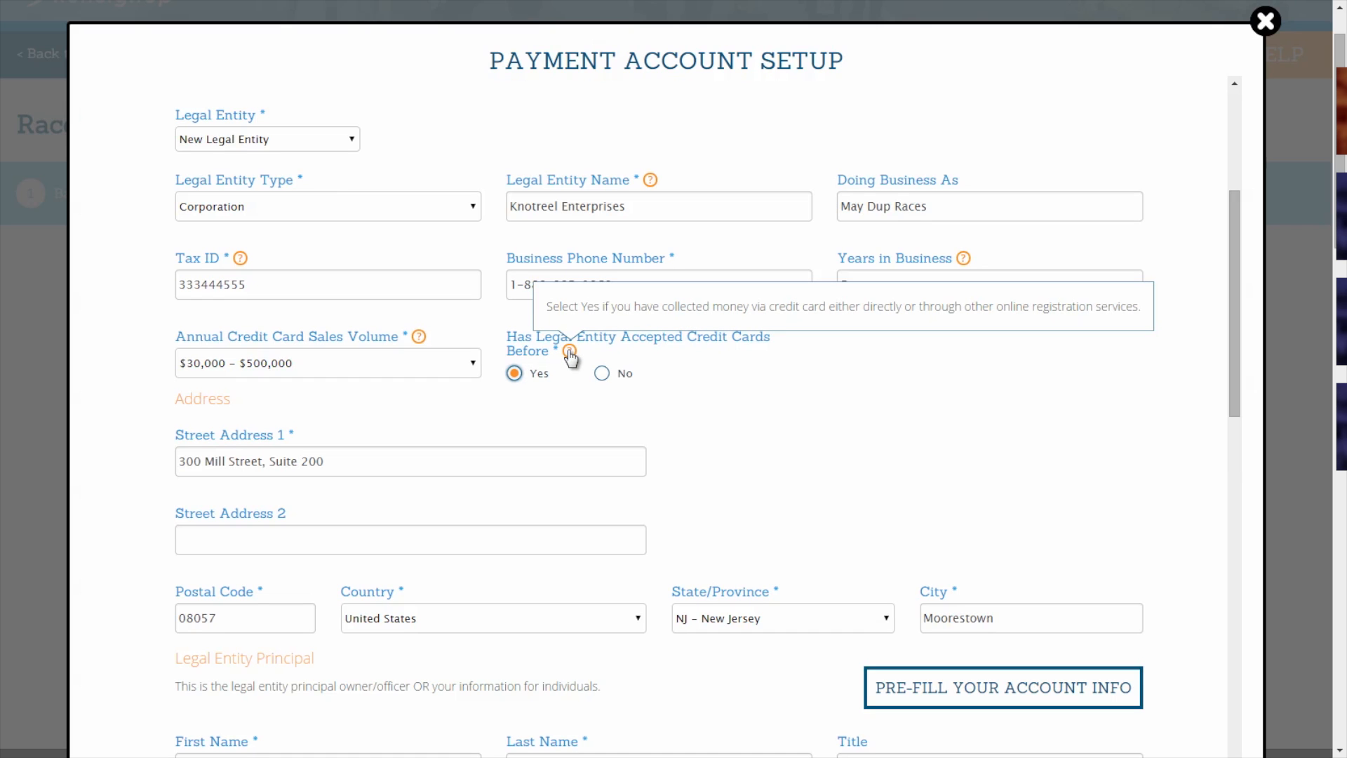
pyautogui.middleClick(431, 444)
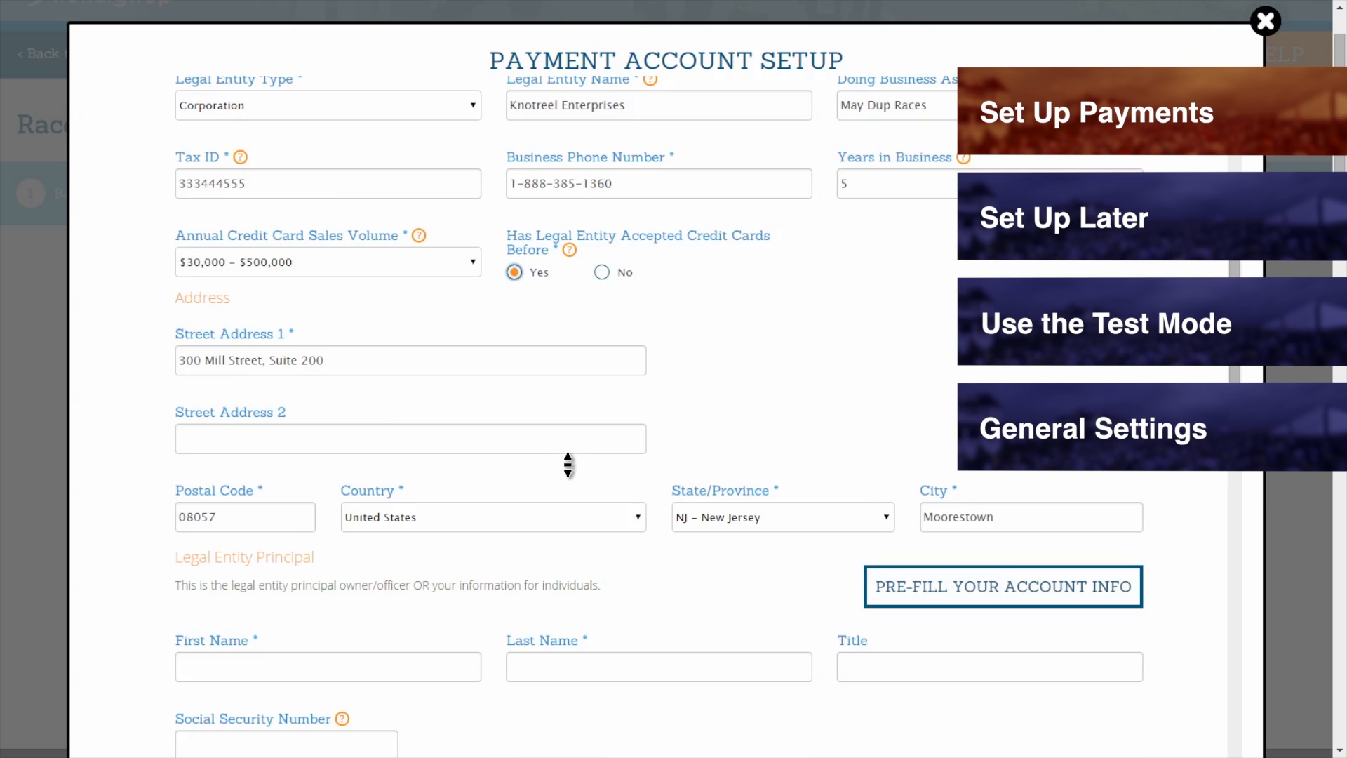
pyautogui.scroll(-1, 570, 468)
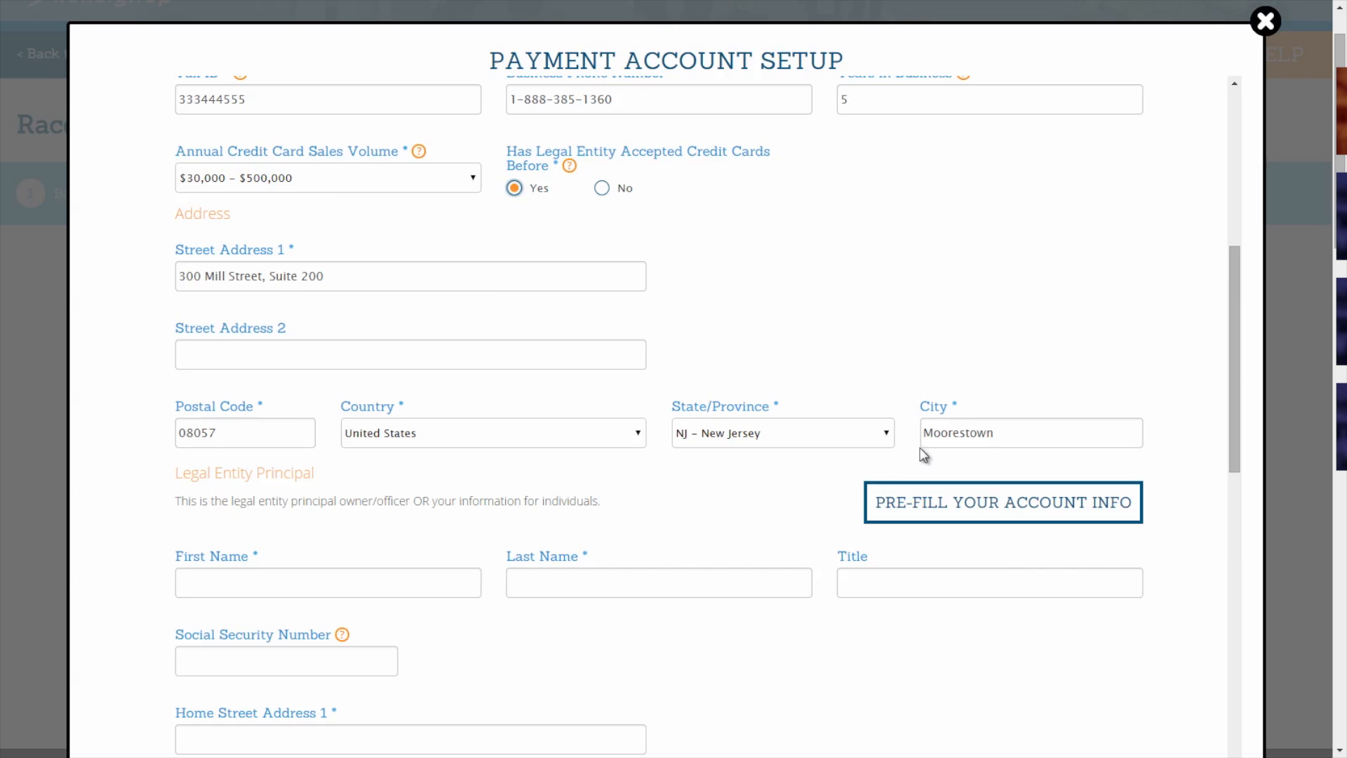
pyautogui.scroll(-1, 723, 505)
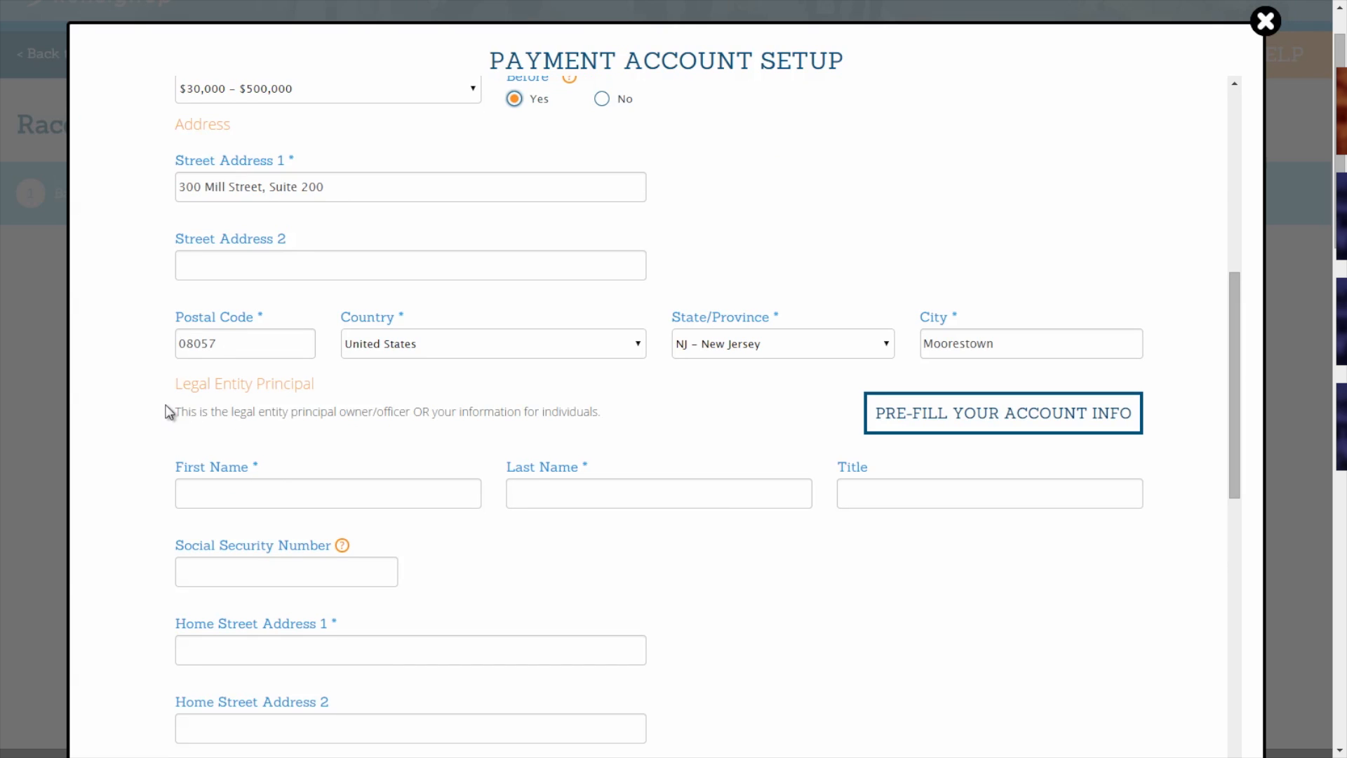
# Switch the entity type to Individual and back to Corporation, then pre-fill the principal from account info.
pyautogui.scroll(5, 169, 411)
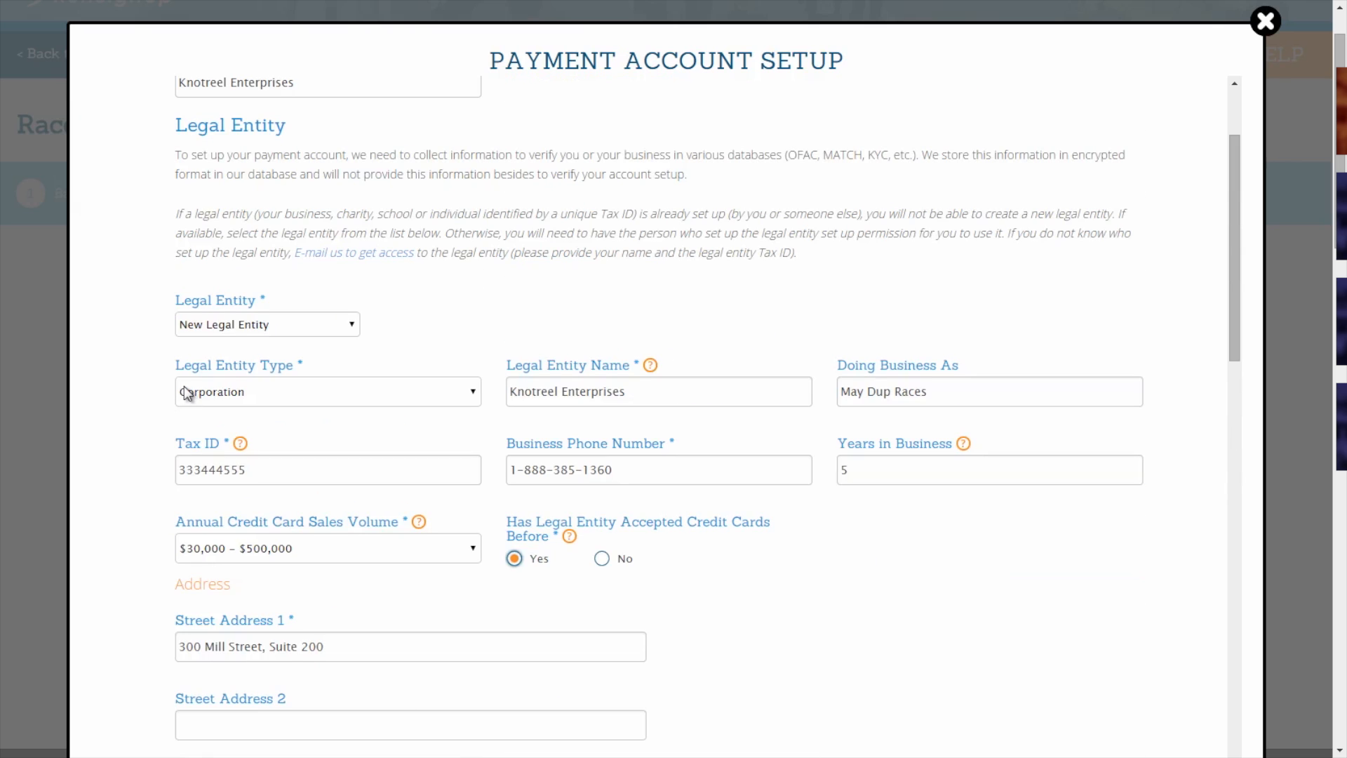
pyautogui.click(186, 391)
pyautogui.click(203, 426)
pyautogui.scroll(-1, 203, 425)
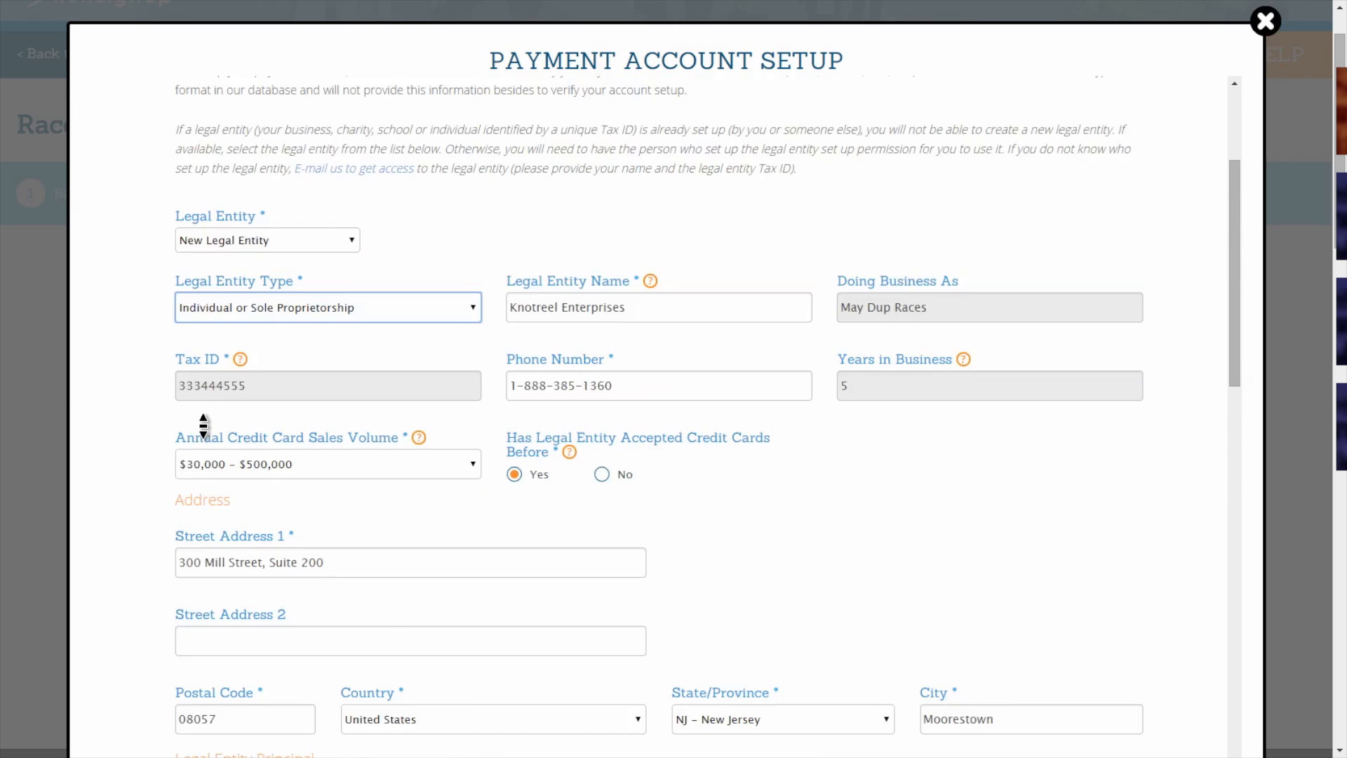
pyautogui.scroll(-6, 204, 425)
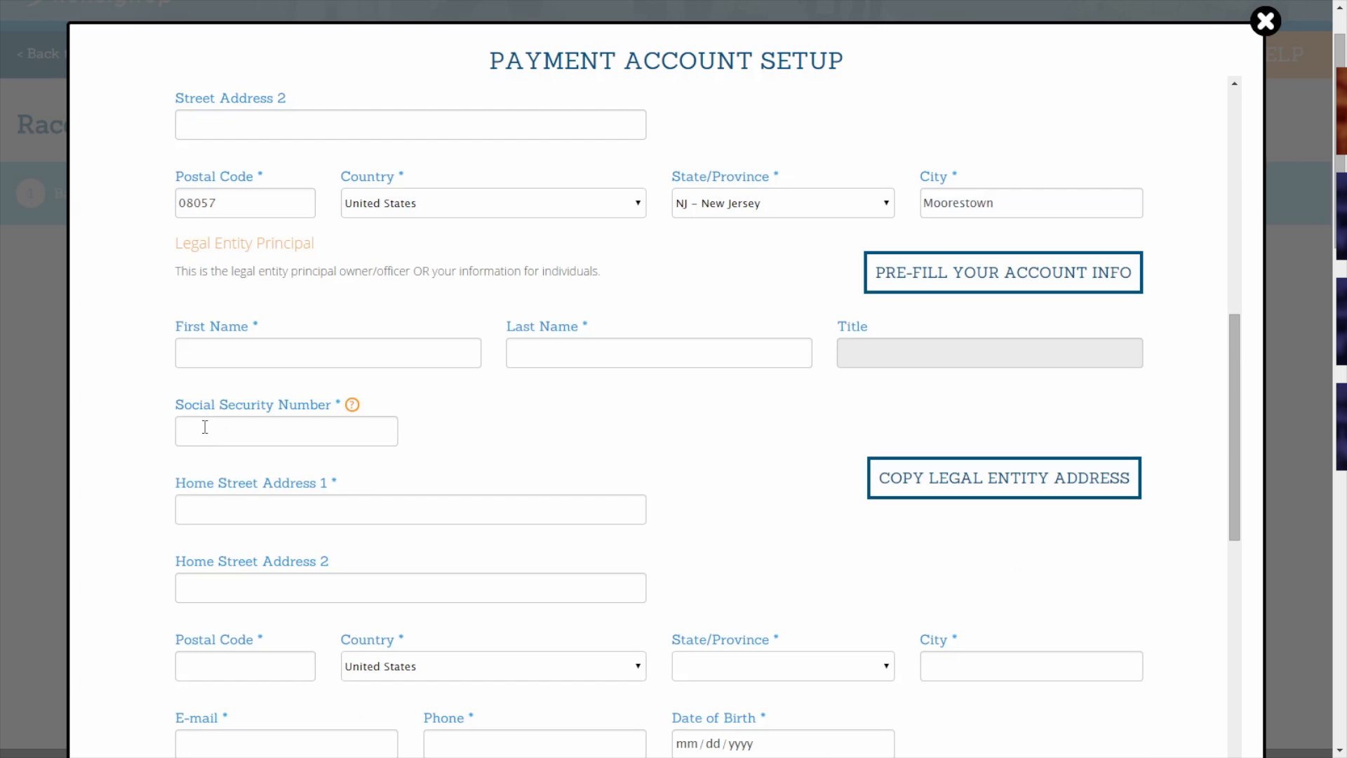
pyautogui.scroll(4, 163, 320)
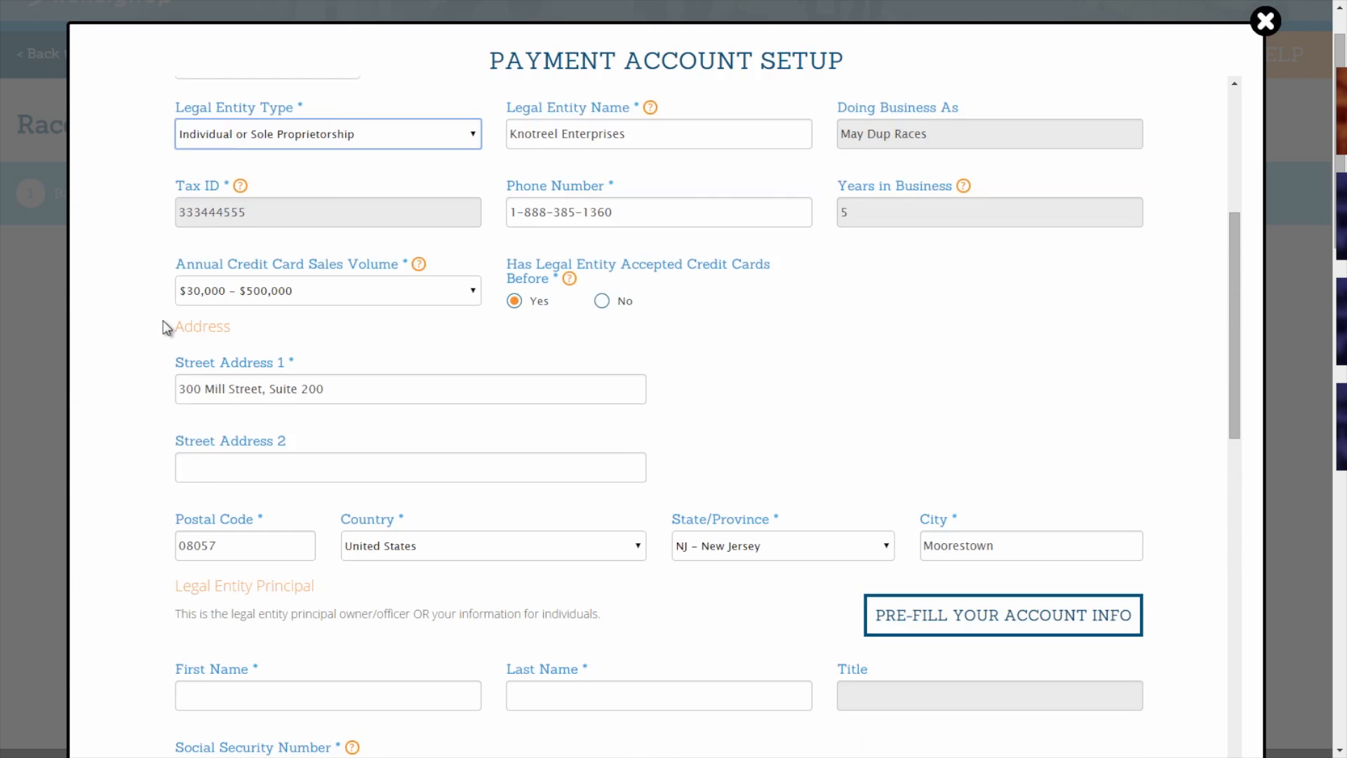
pyautogui.click(234, 141)
pyautogui.click(232, 193)
pyautogui.scroll(-5, 232, 197)
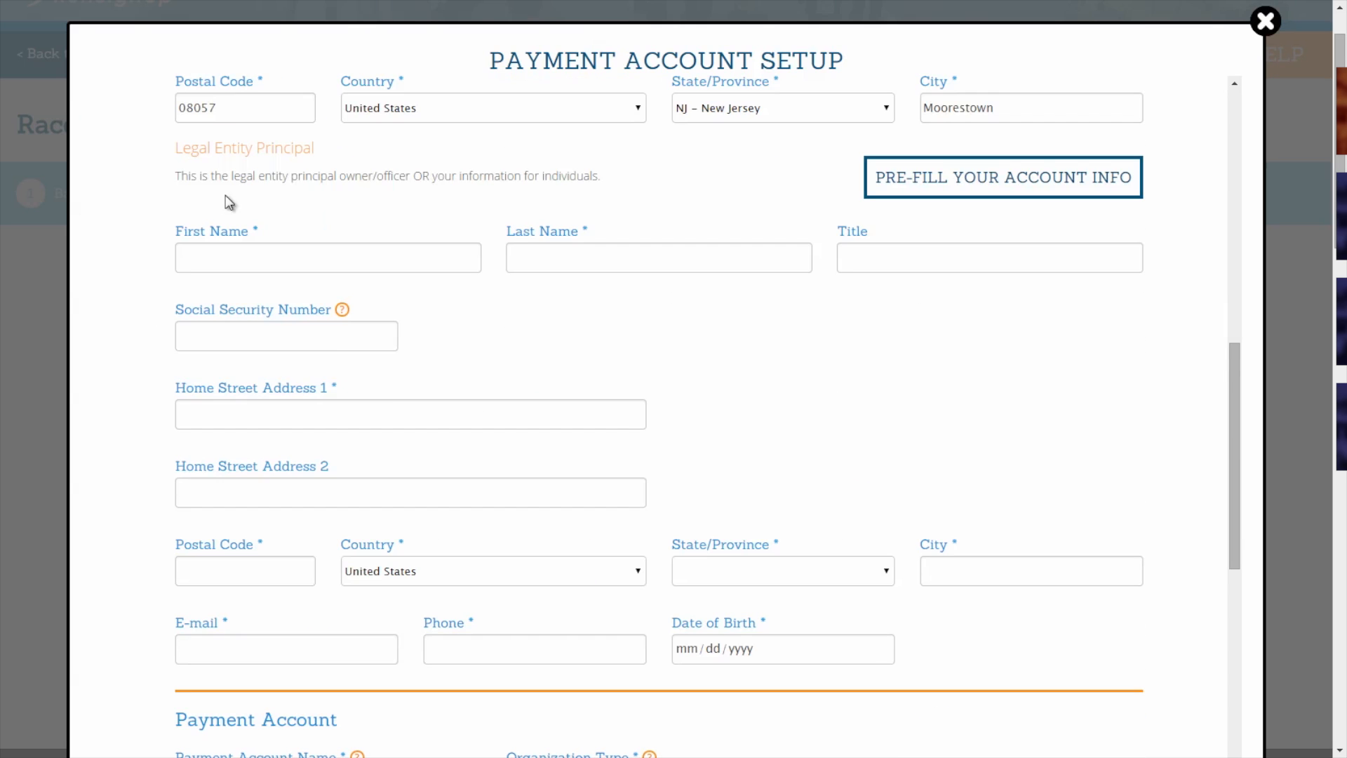
pyautogui.click(932, 188)
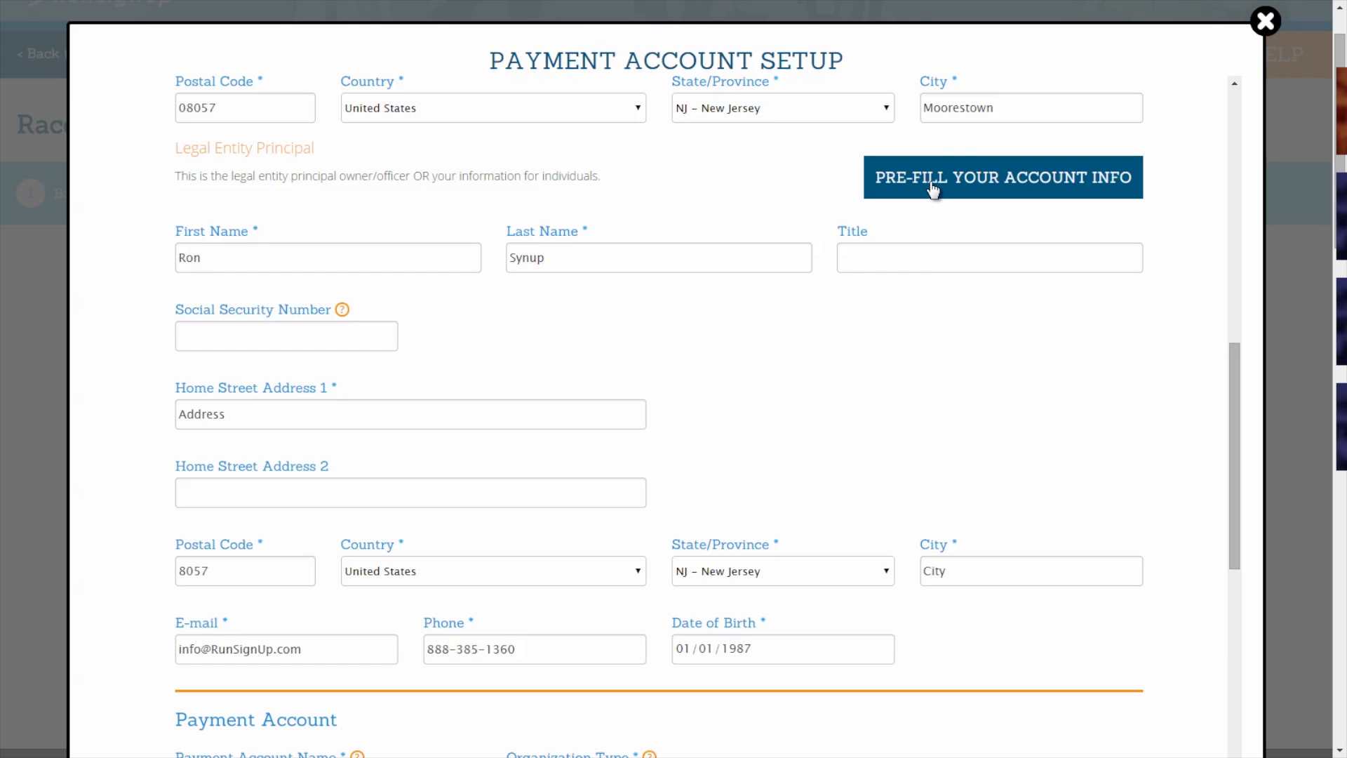
pyautogui.scroll(1, 760, 348)
pyautogui.scroll(-6, 734, 409)
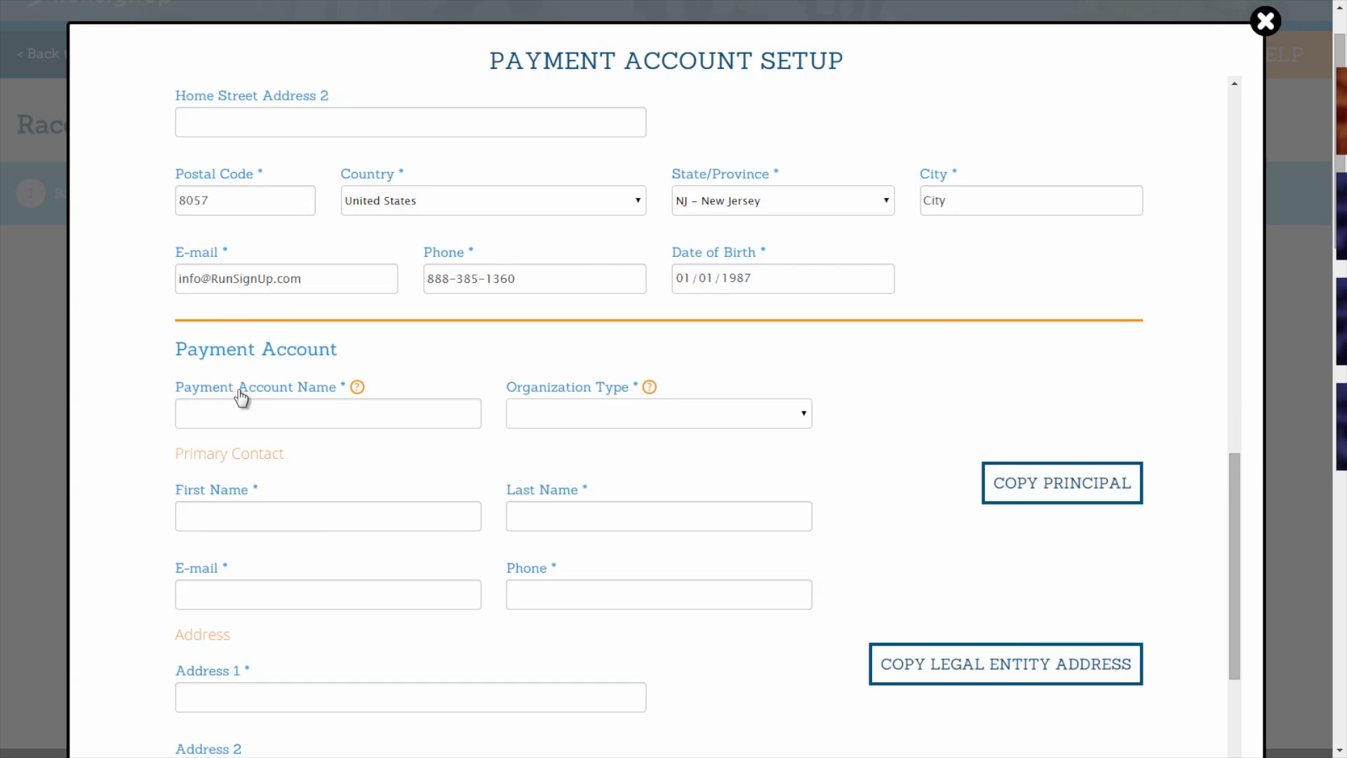
# Name the payment account 'Knotreel Enterprises', type Races, Clubs, and Non-501c3 Charities, copying the principal as contact.
pyautogui.click(265, 413)
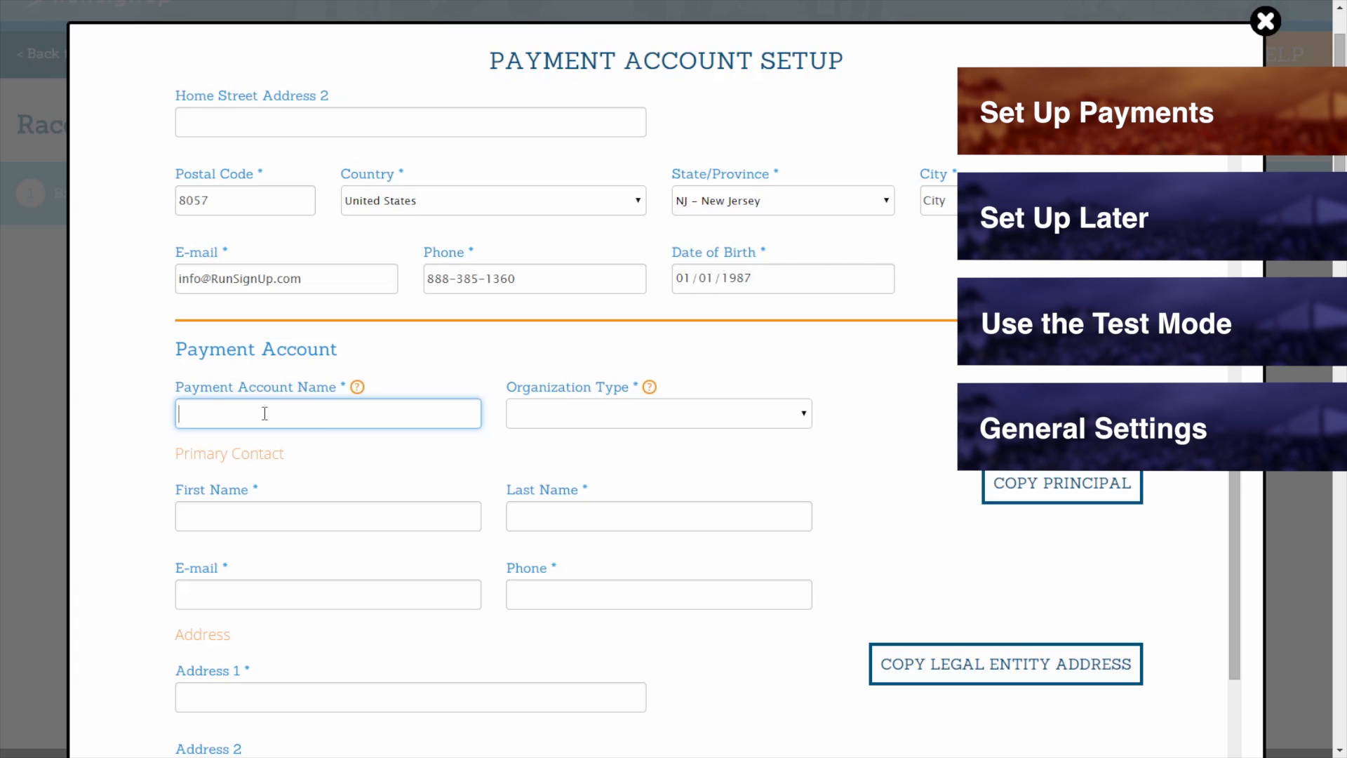
pyautogui.write('Knotreel Enterprises')
pyautogui.click(531, 414)
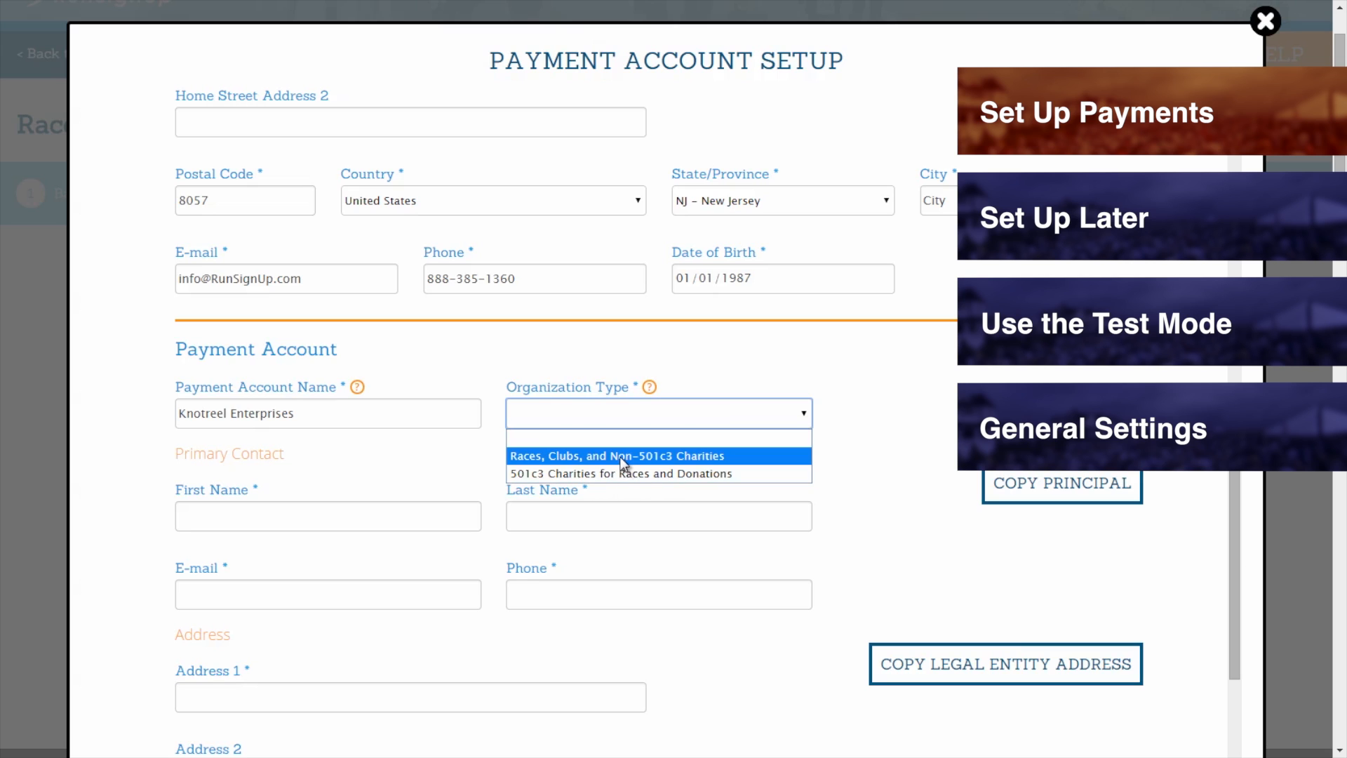
pyautogui.click(623, 456)
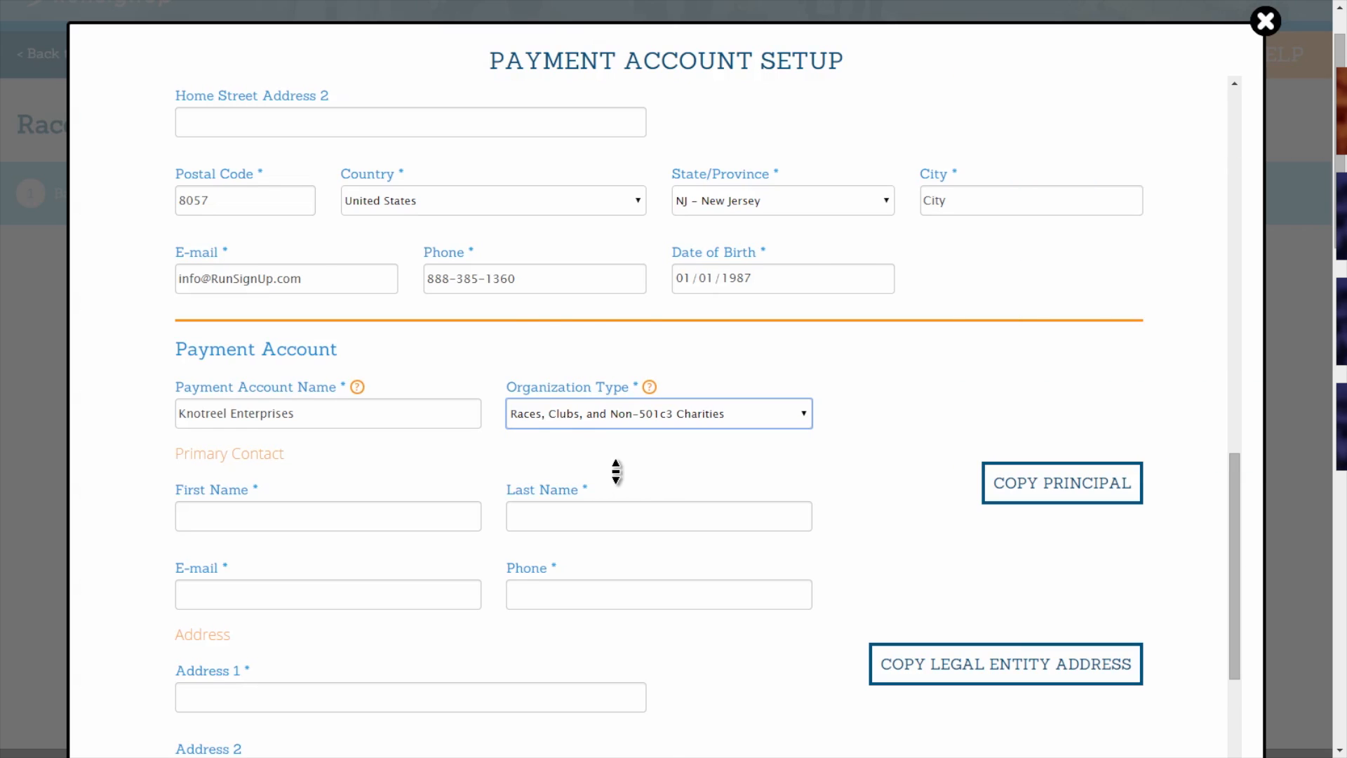
pyautogui.scroll(-2, 617, 467)
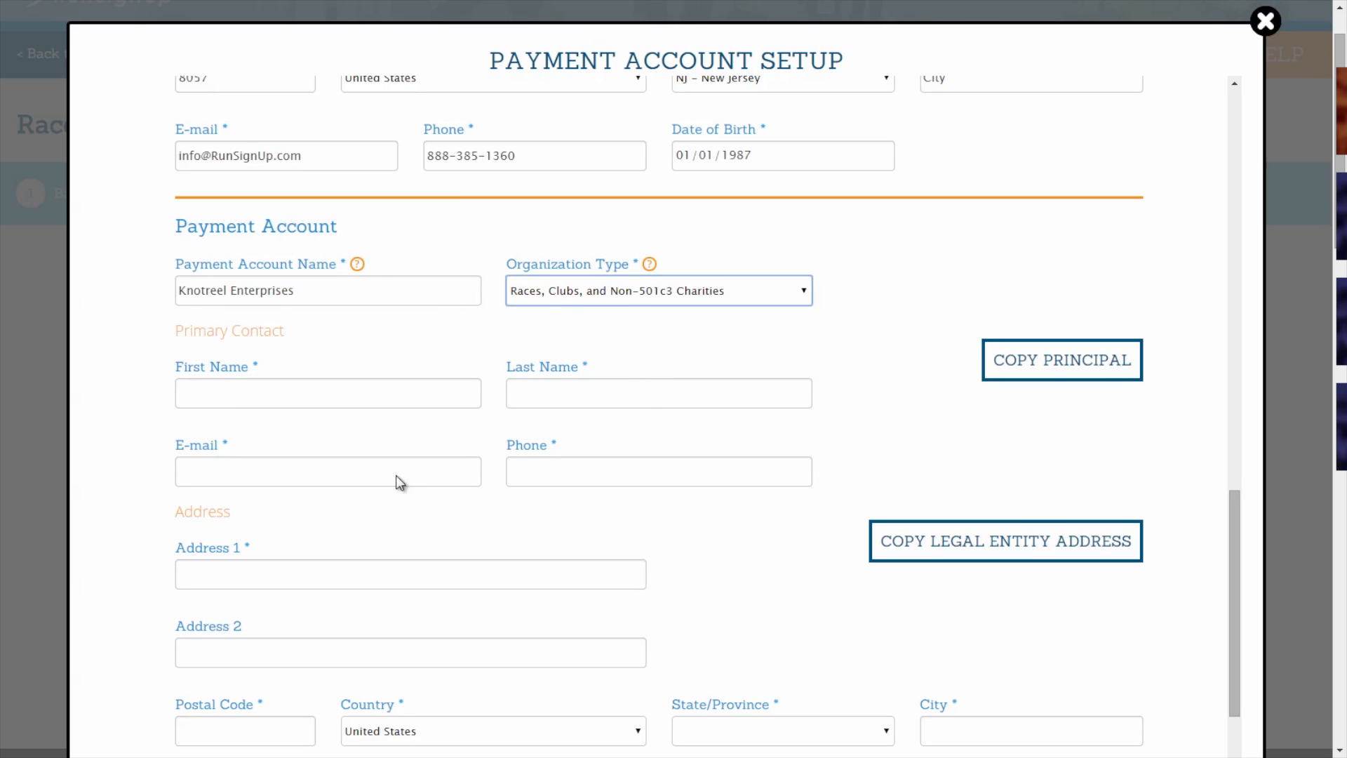
pyautogui.click(1045, 371)
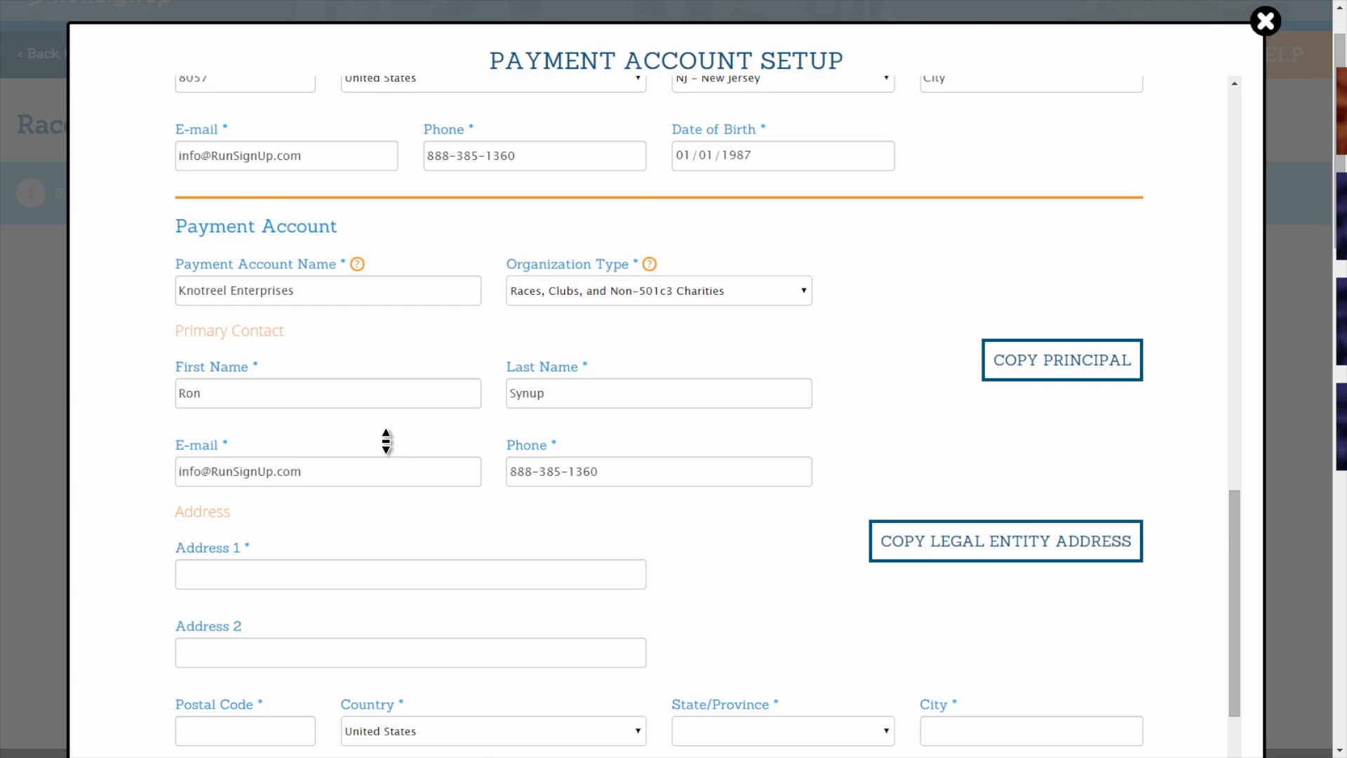
# Check the primary contact's name, e-mail and phone, then copy the legal entity address into the account address.
pyautogui.scroll(-3, 386, 444)
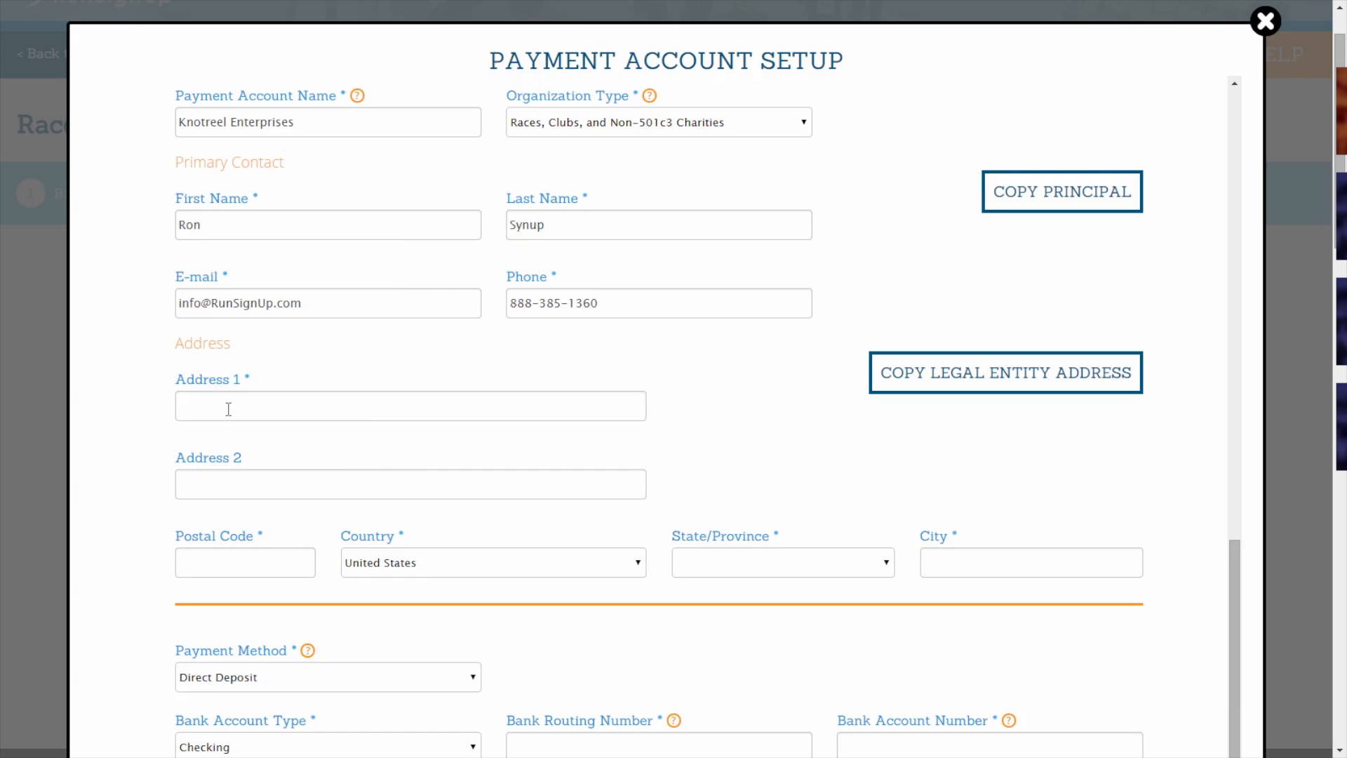
pyautogui.click(225, 223)
pyautogui.click(548, 226)
pyautogui.click(433, 307)
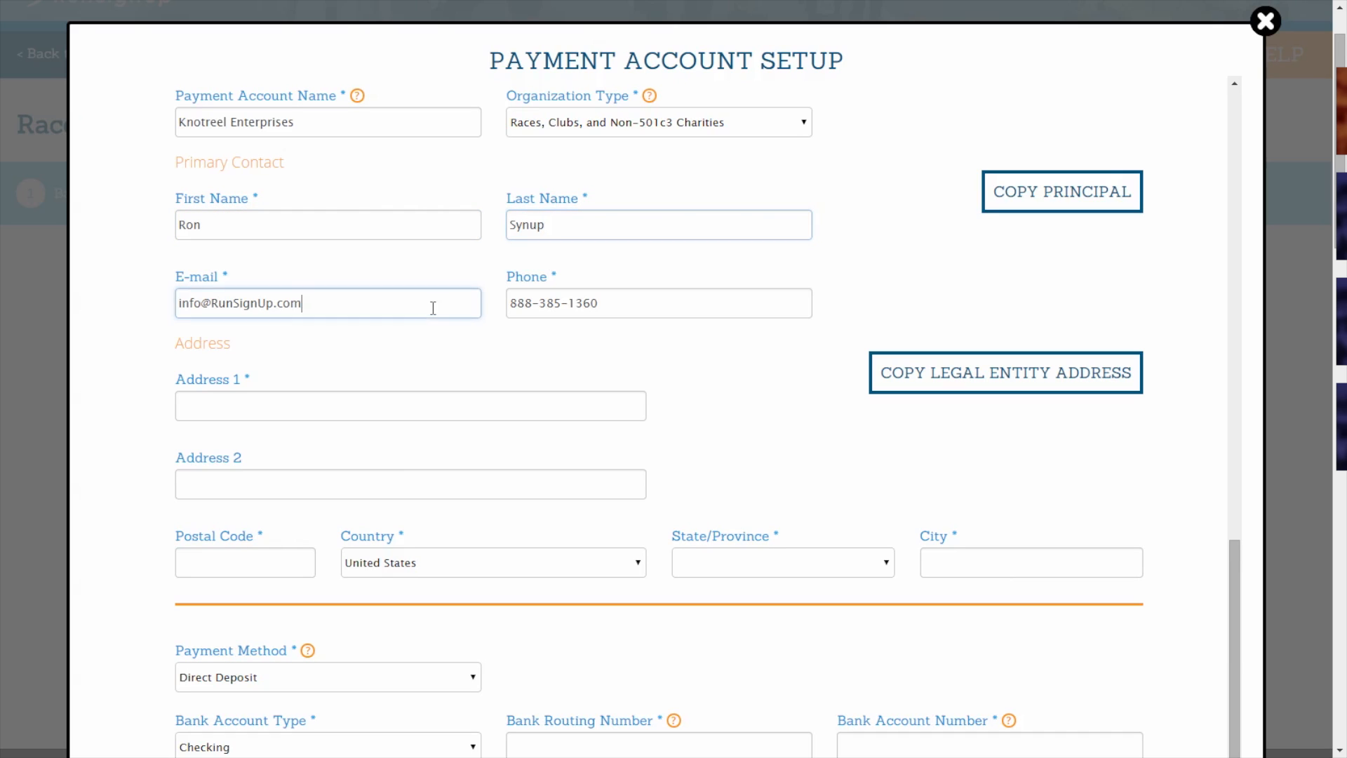
pyautogui.click(623, 308)
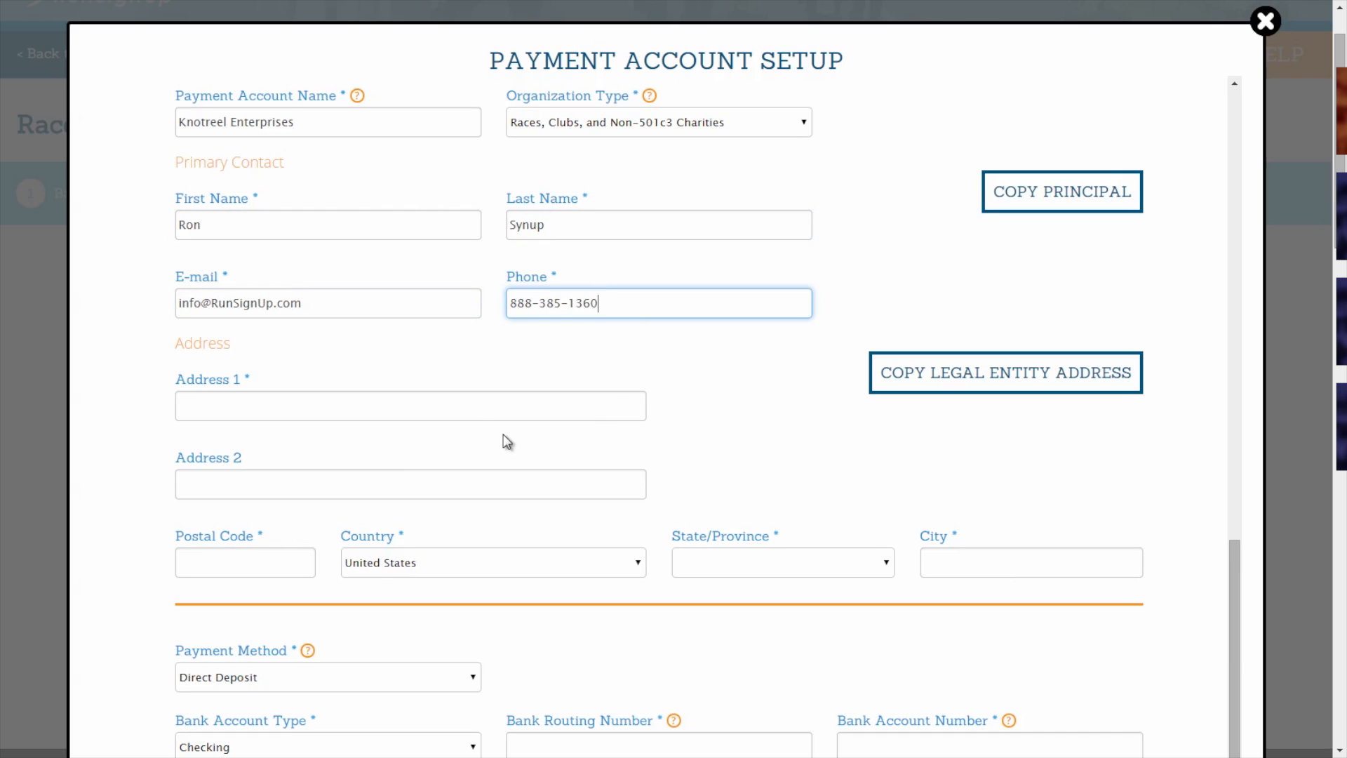
pyautogui.click(467, 410)
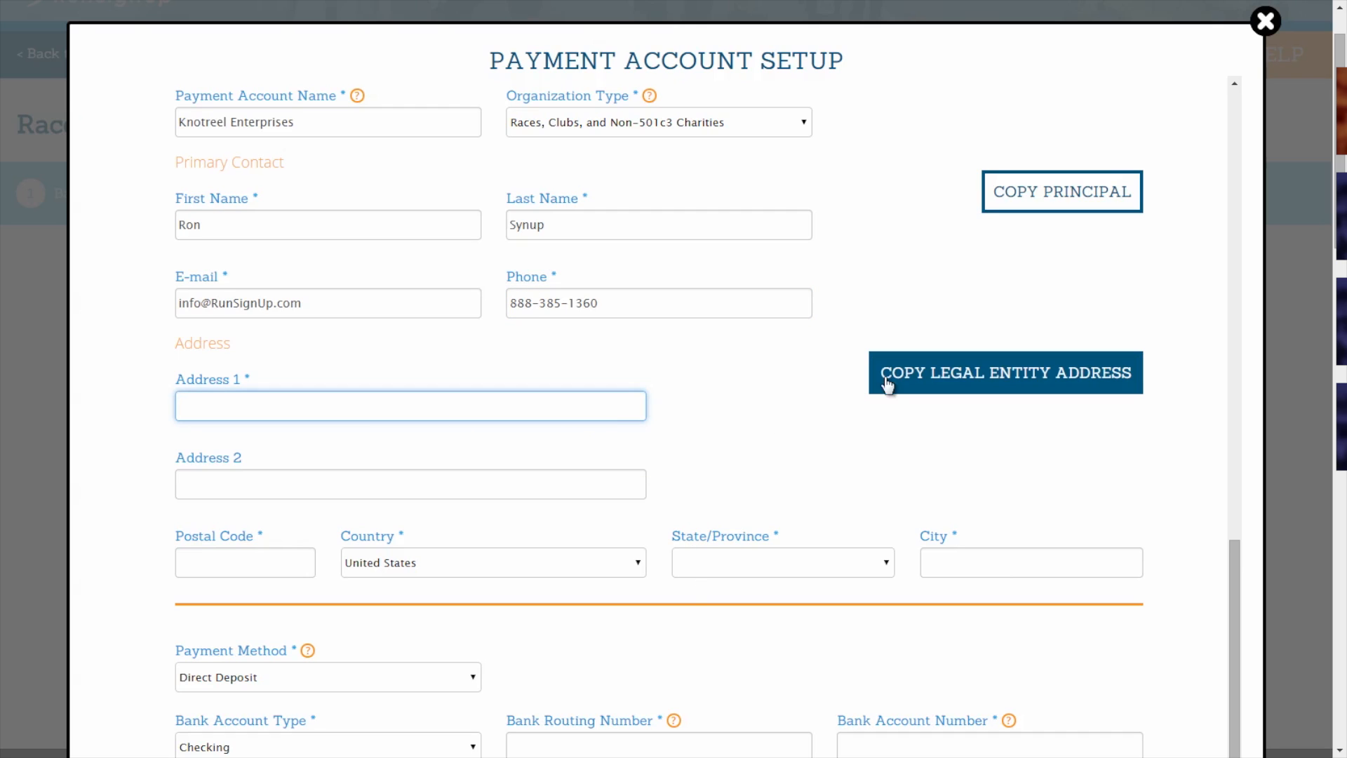
pyautogui.click(919, 382)
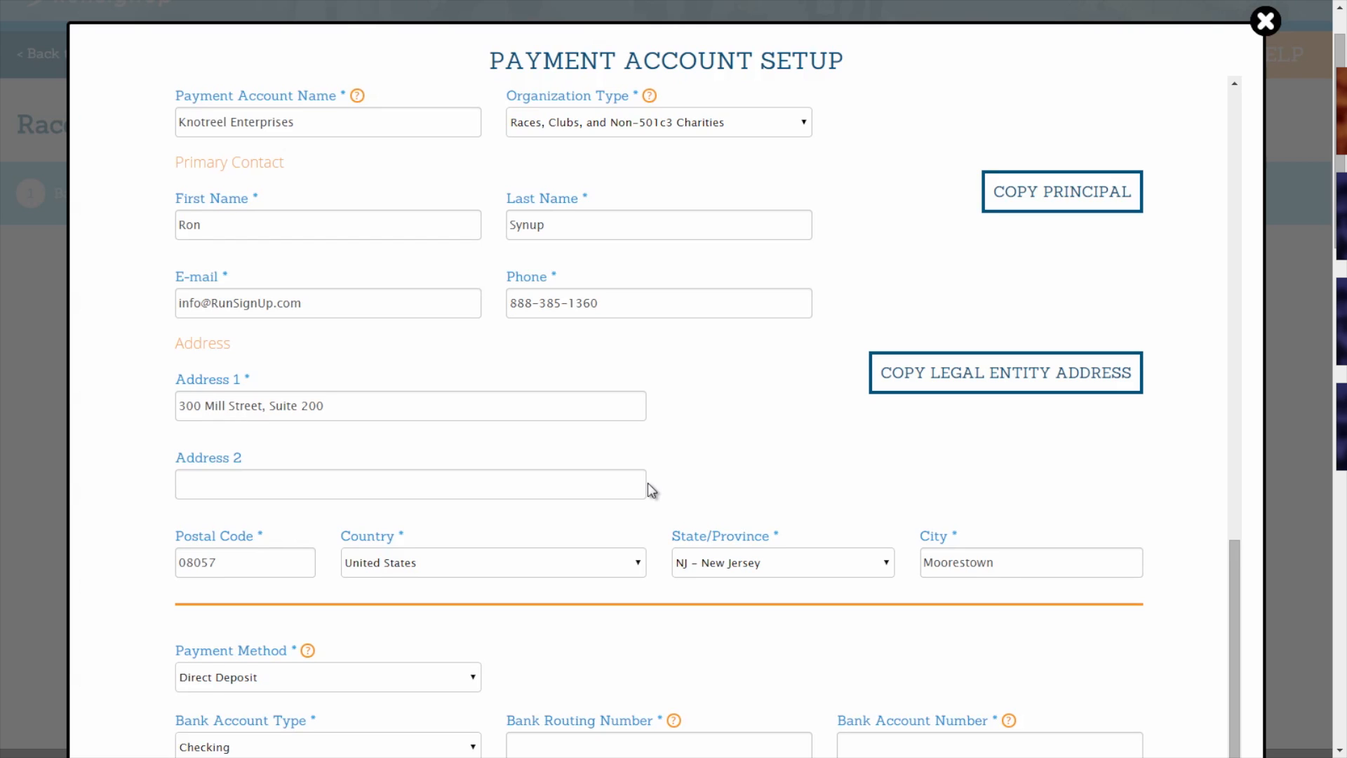
pyautogui.middleClick(508, 457)
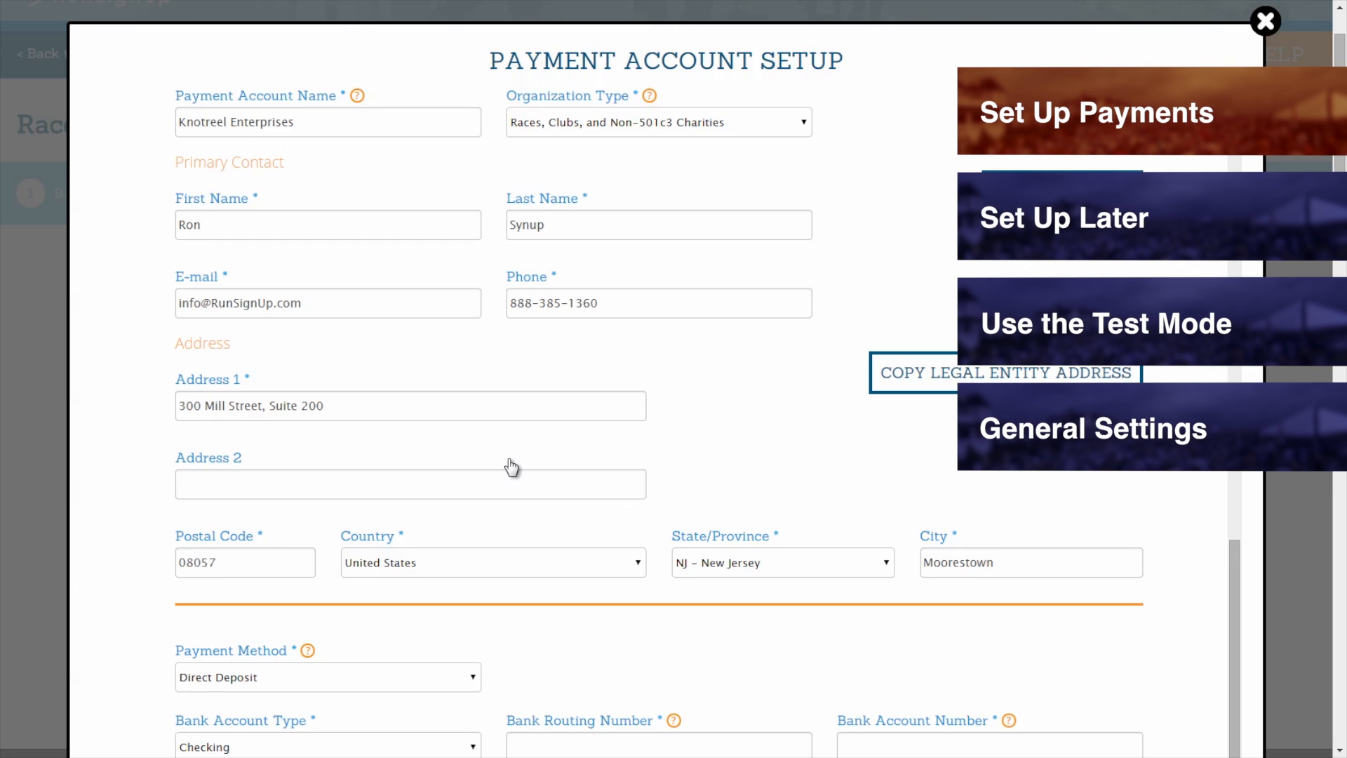
pyautogui.middleClick(457, 456)
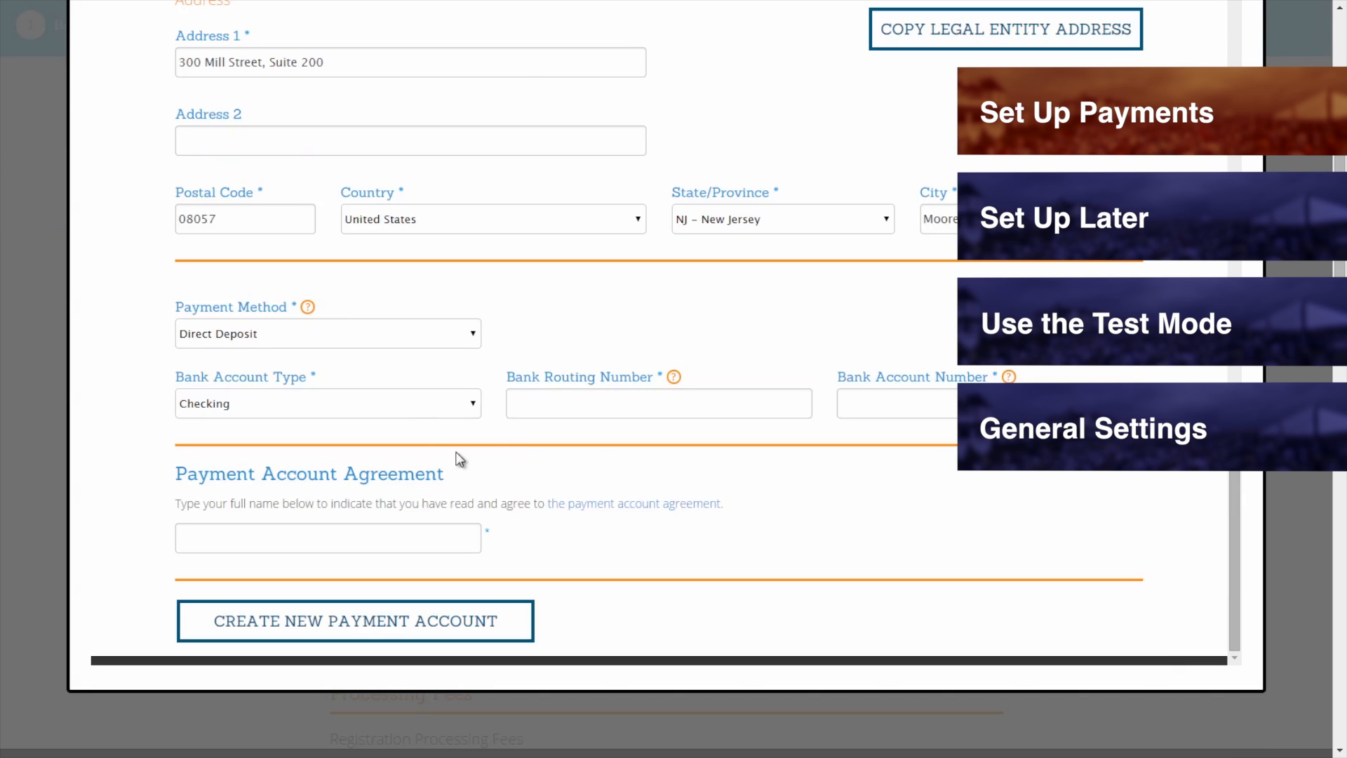
pyautogui.click(388, 334)
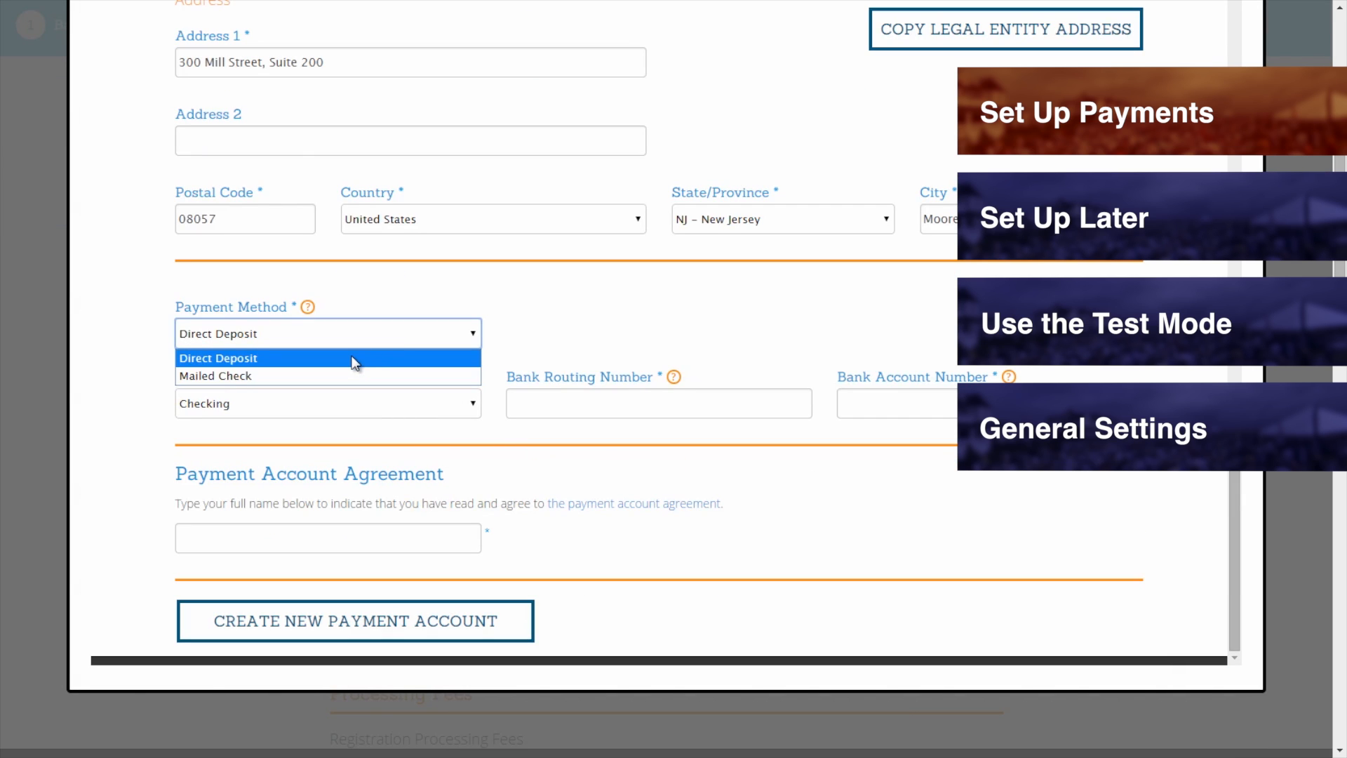
pyautogui.click(317, 375)
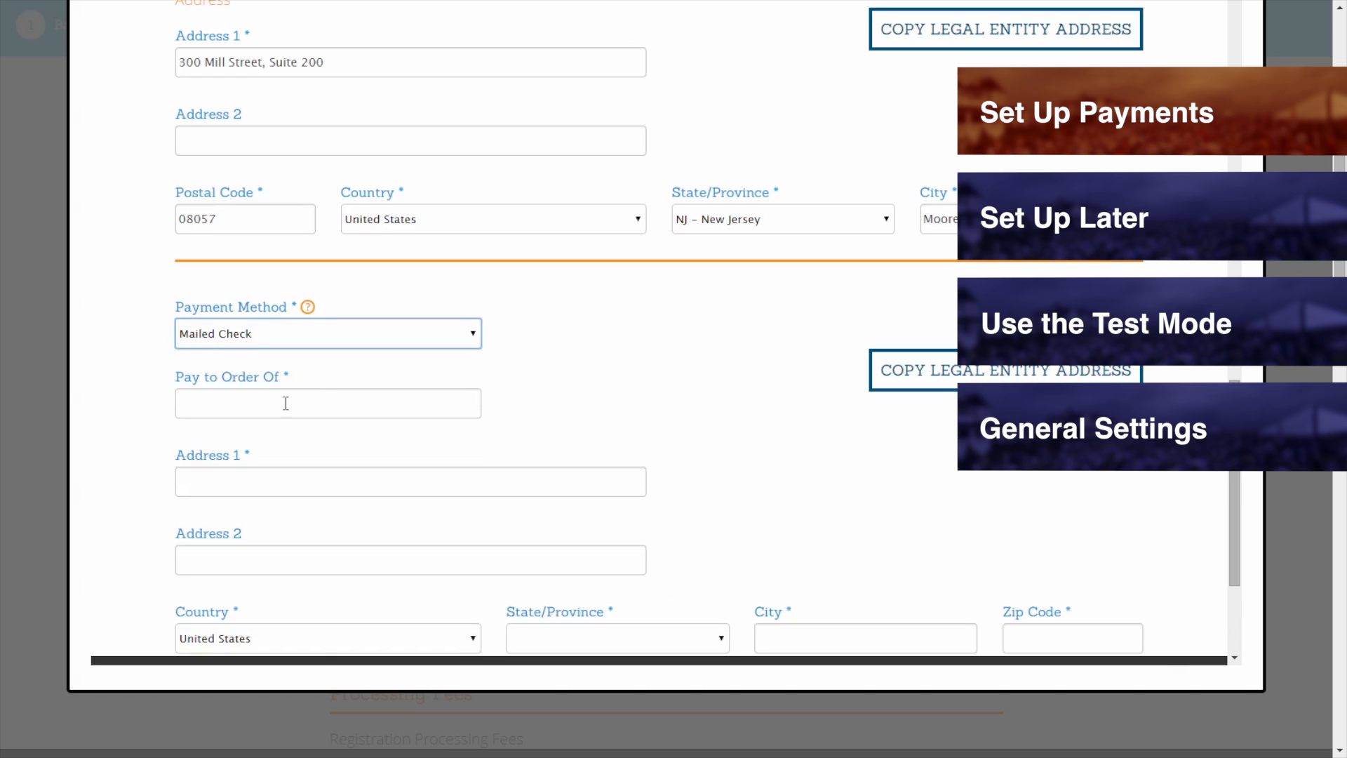
pyautogui.scroll(-1, 117, 386)
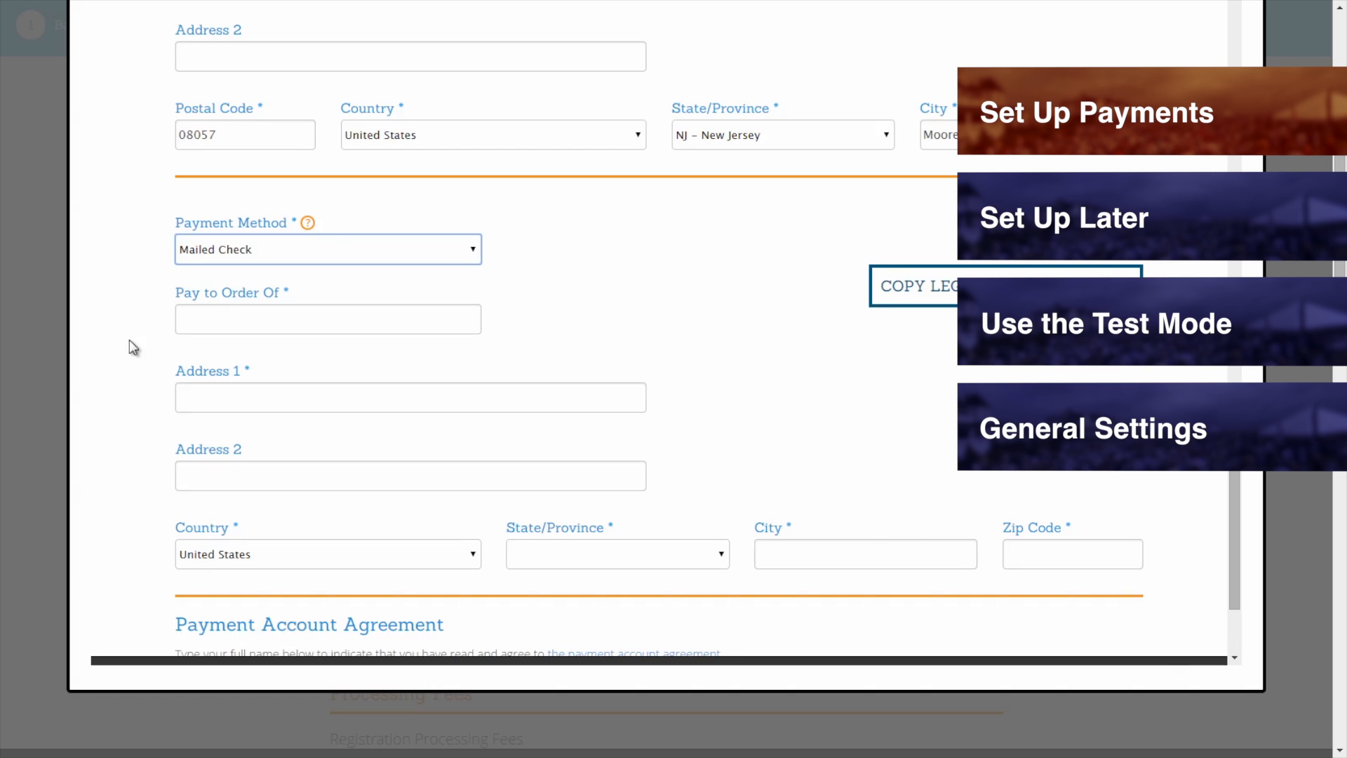
pyautogui.click(213, 311)
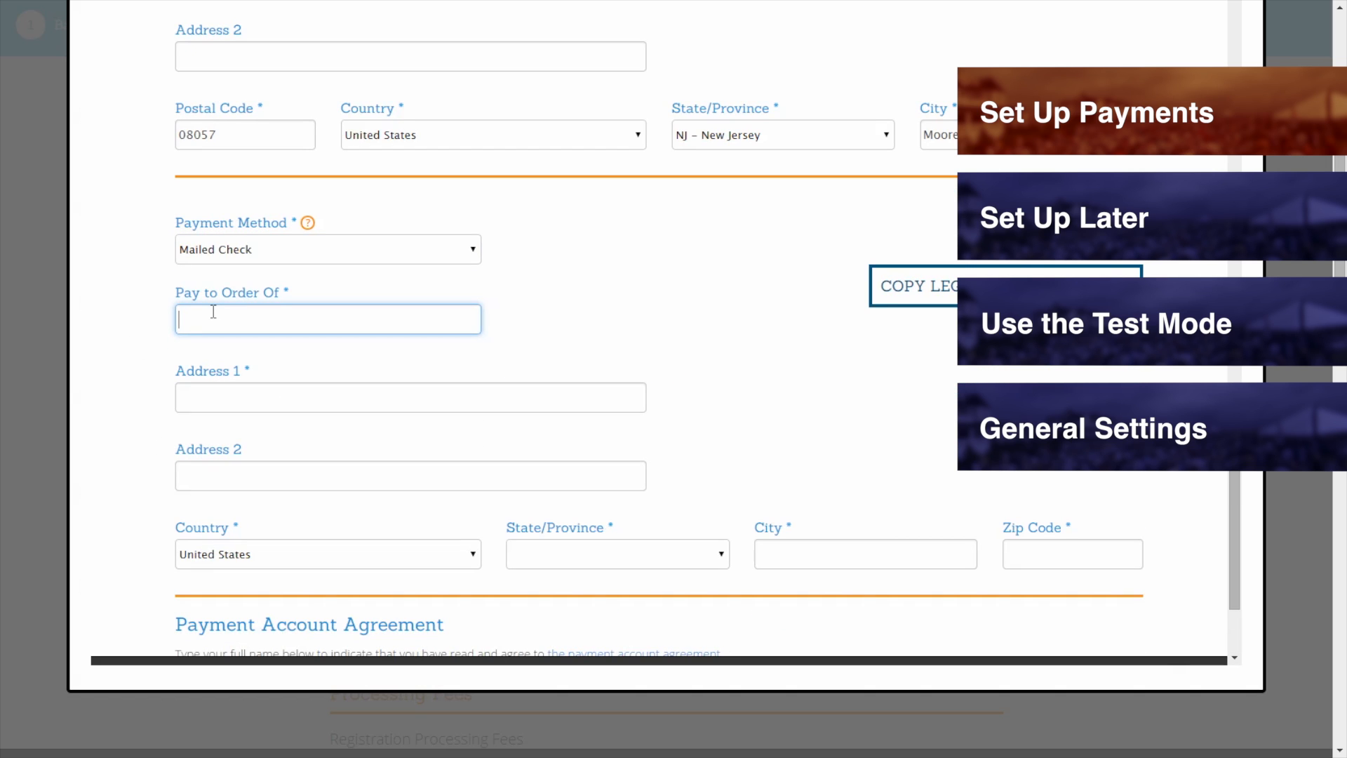
pyautogui.scroll(-1, 213, 312)
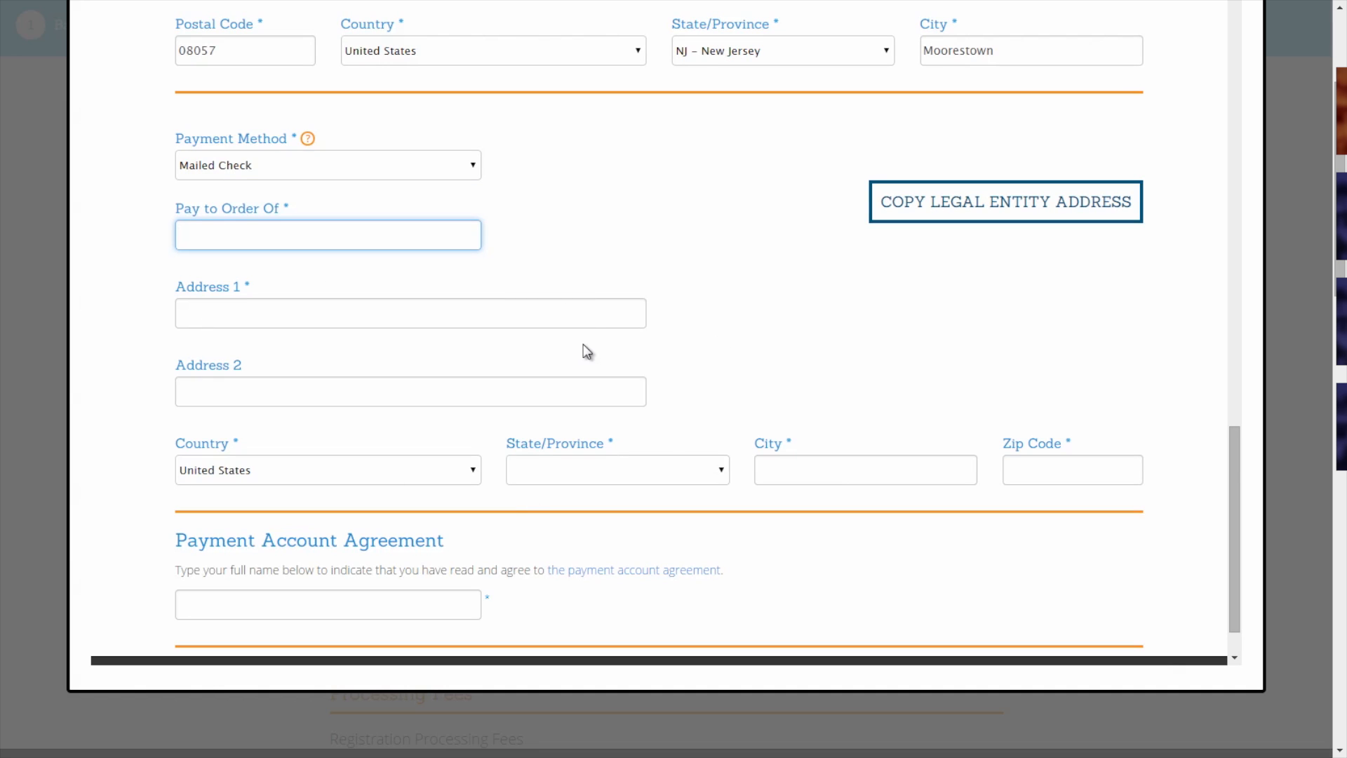
pyautogui.click(963, 226)
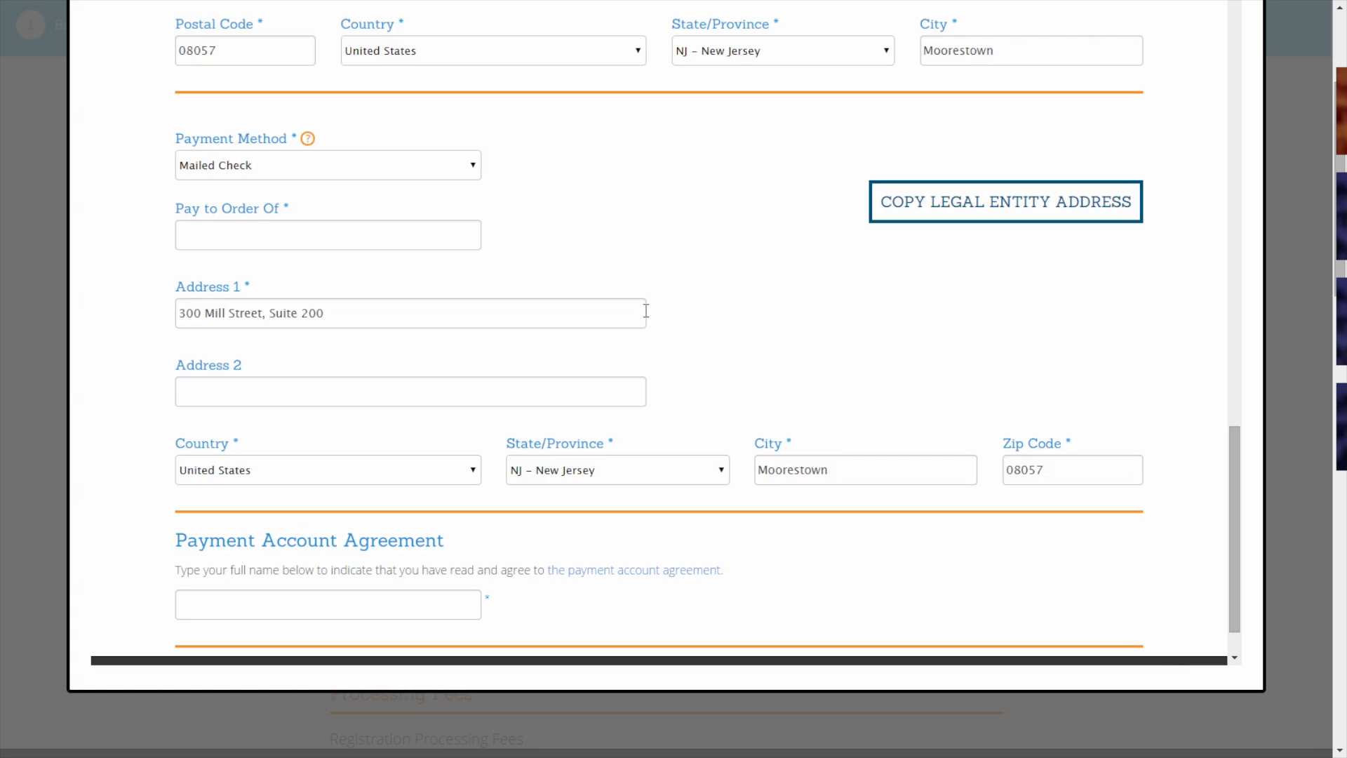
pyautogui.click(418, 175)
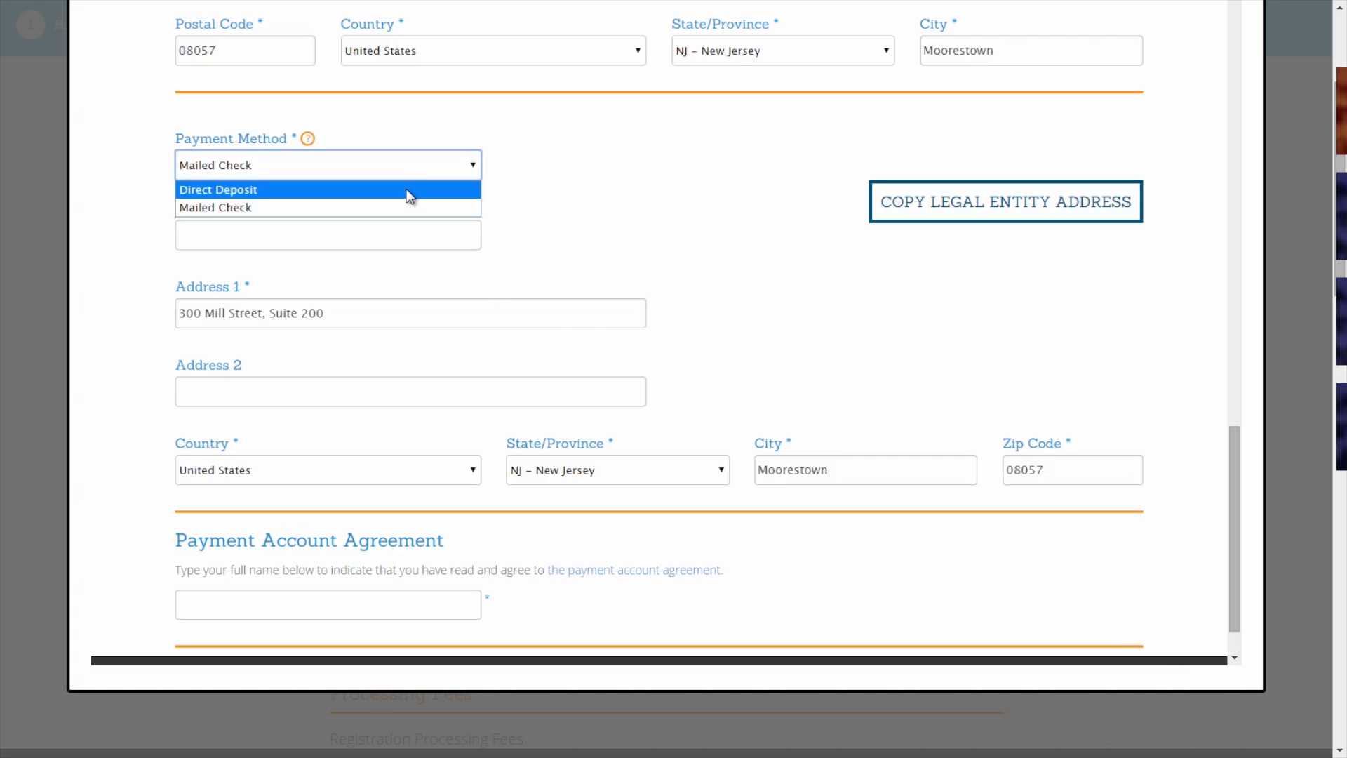
pyautogui.click(409, 196)
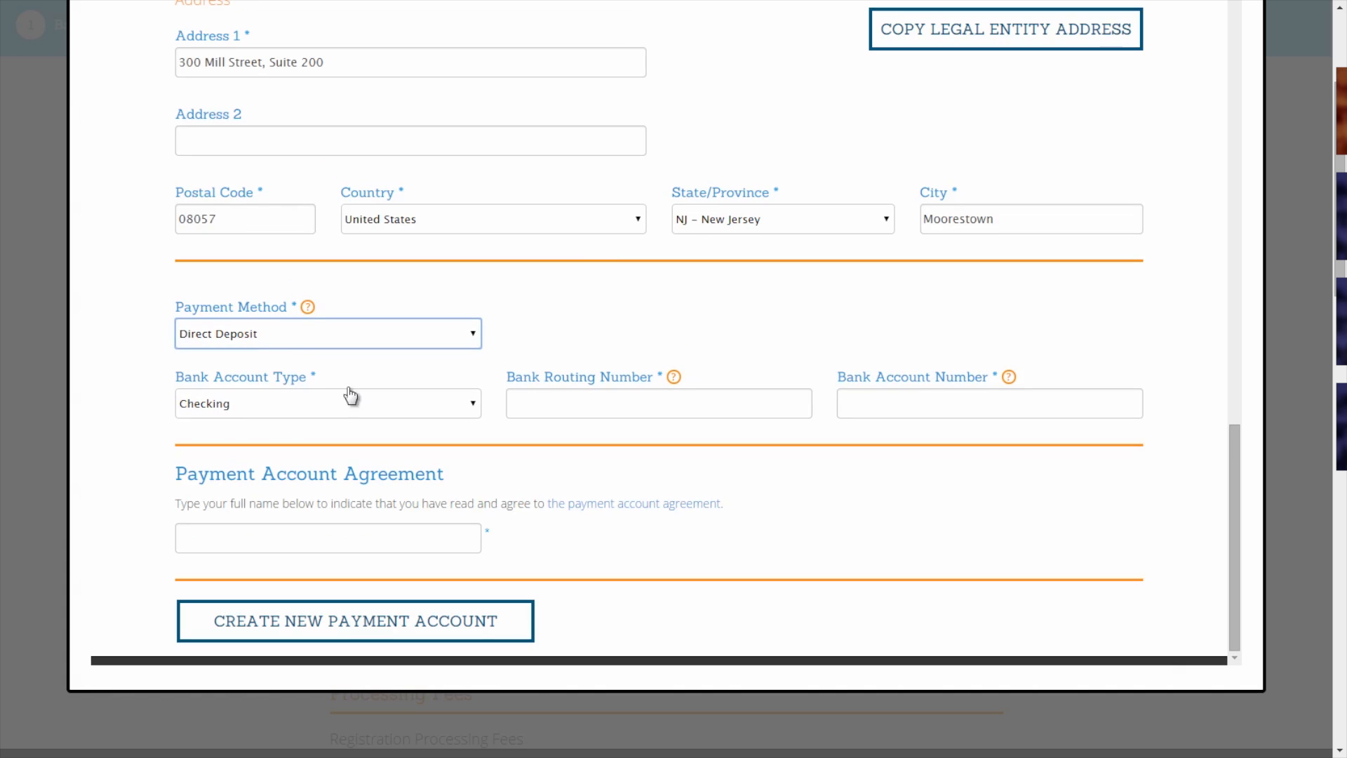
# Dismiss the Direct Deposit explanation and keep Checking as the bank account type.
pyautogui.moveTo(308, 310)
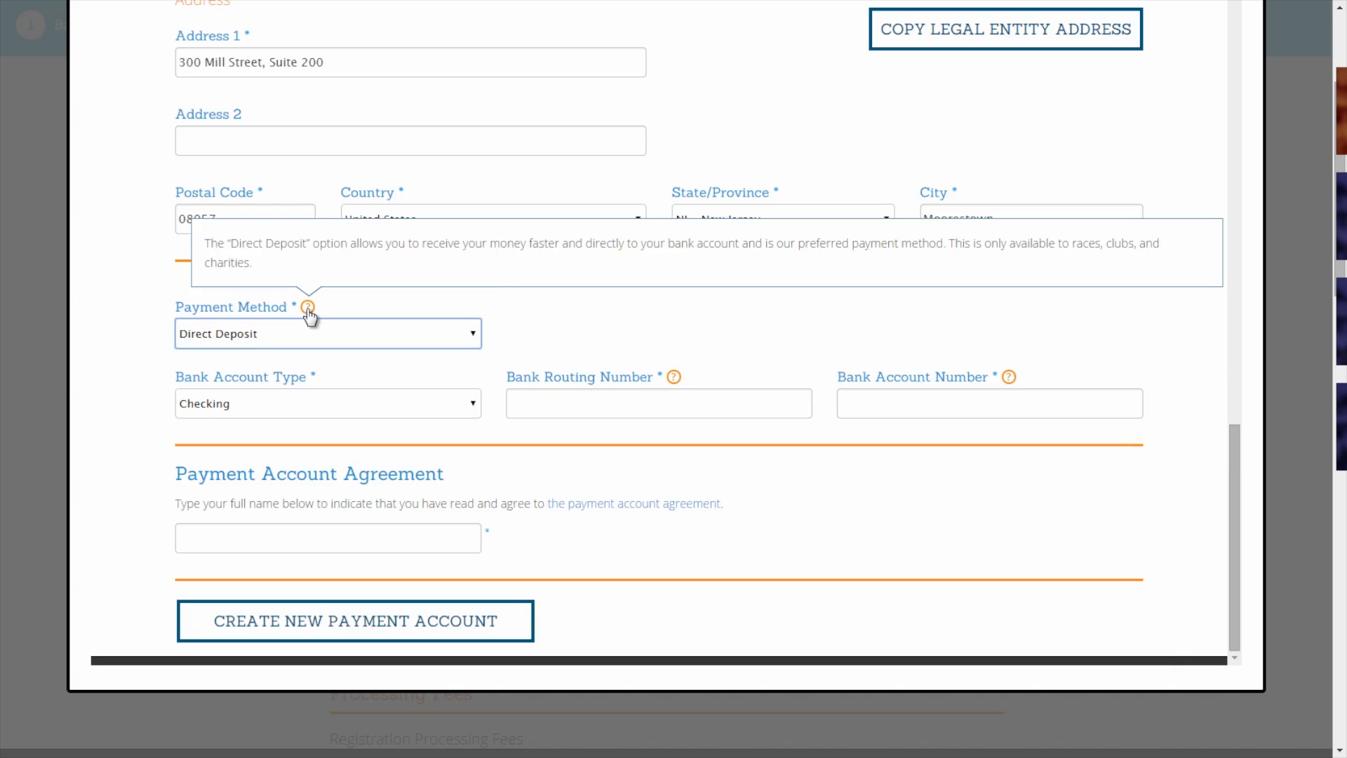
pyautogui.click(524, 325)
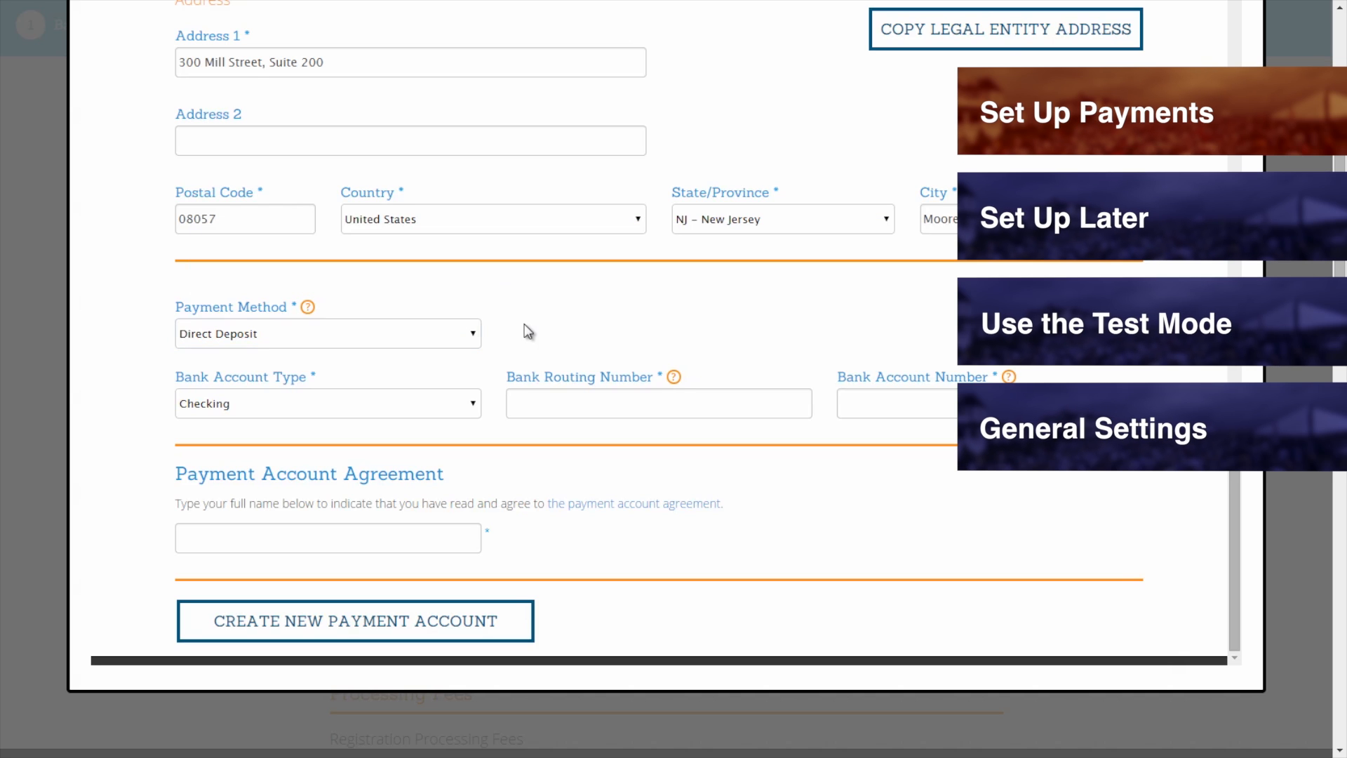
pyautogui.click(455, 409)
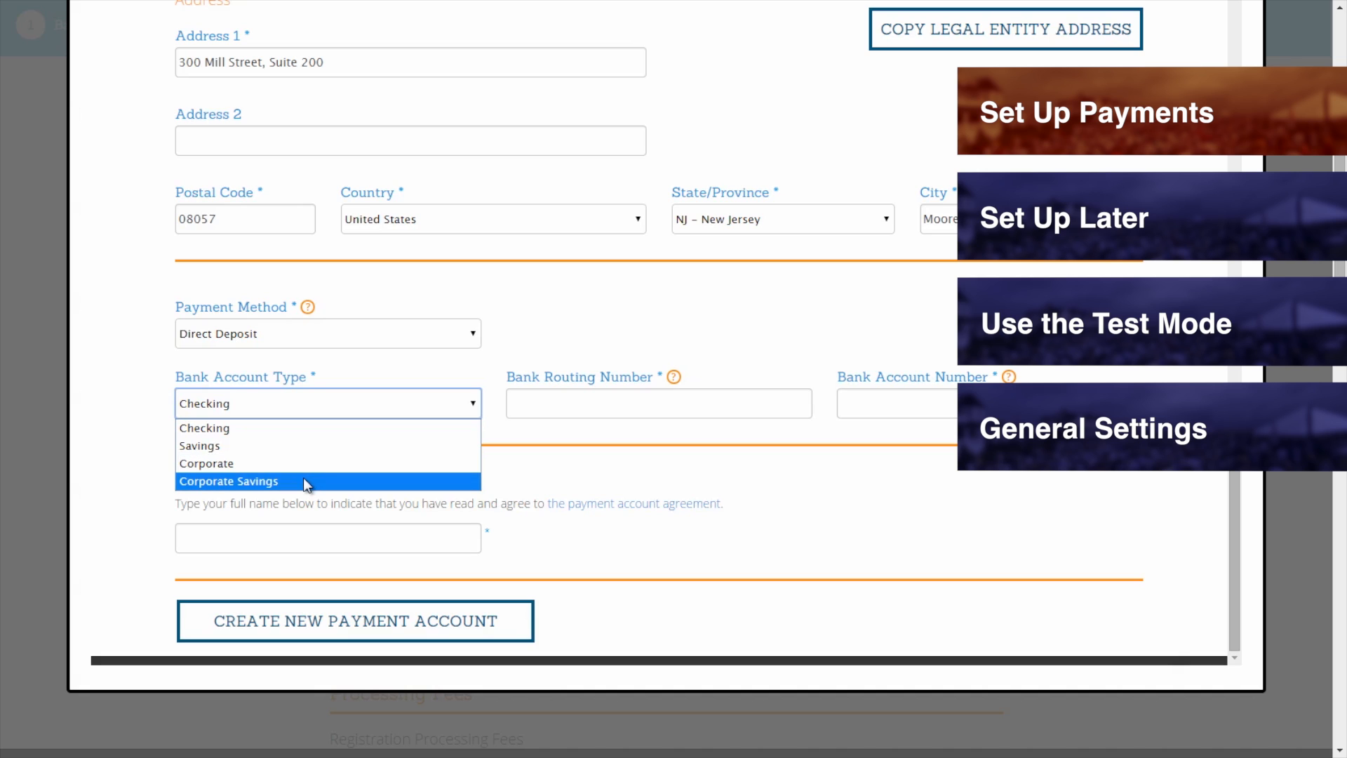
pyautogui.click(273, 428)
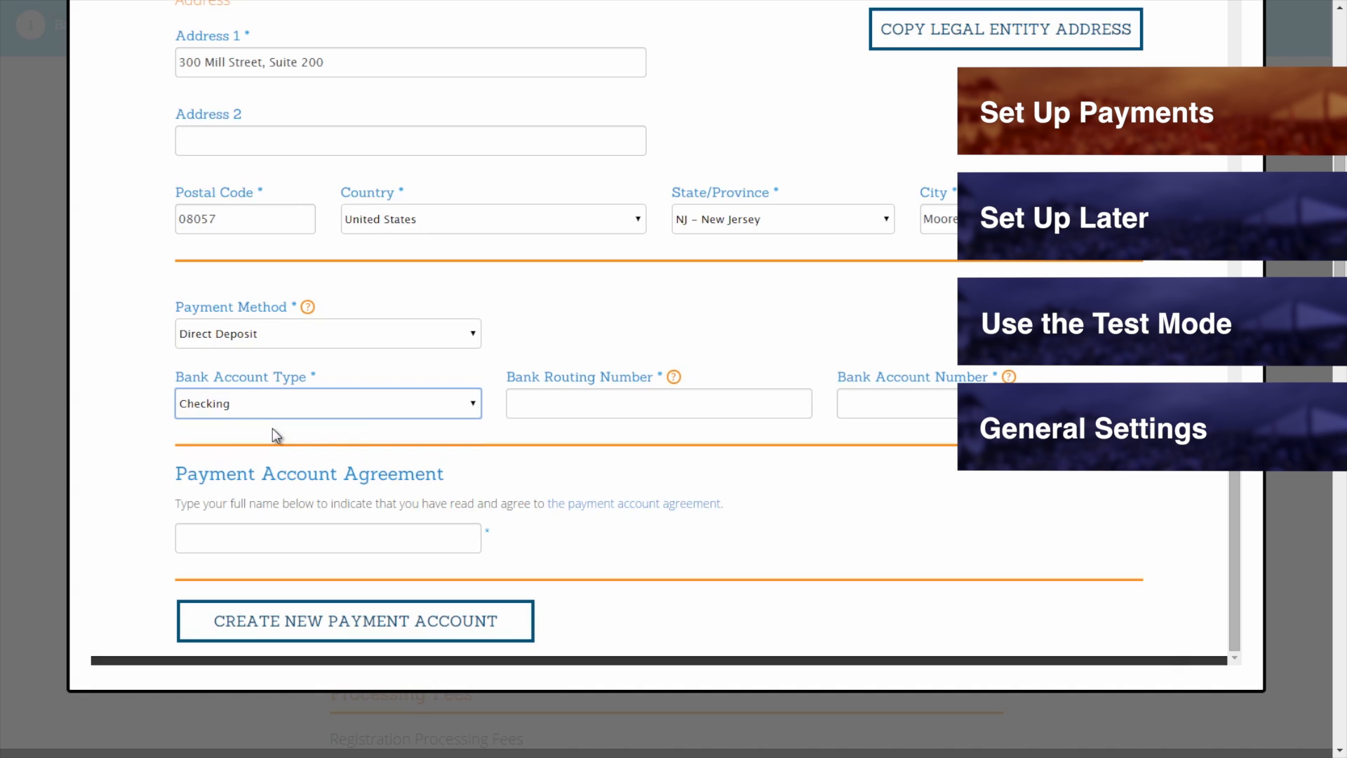
# Enter the bank routing number and account number, then open the payment account agreement.
pyautogui.click(531, 401)
pyautogui.write('067014822')
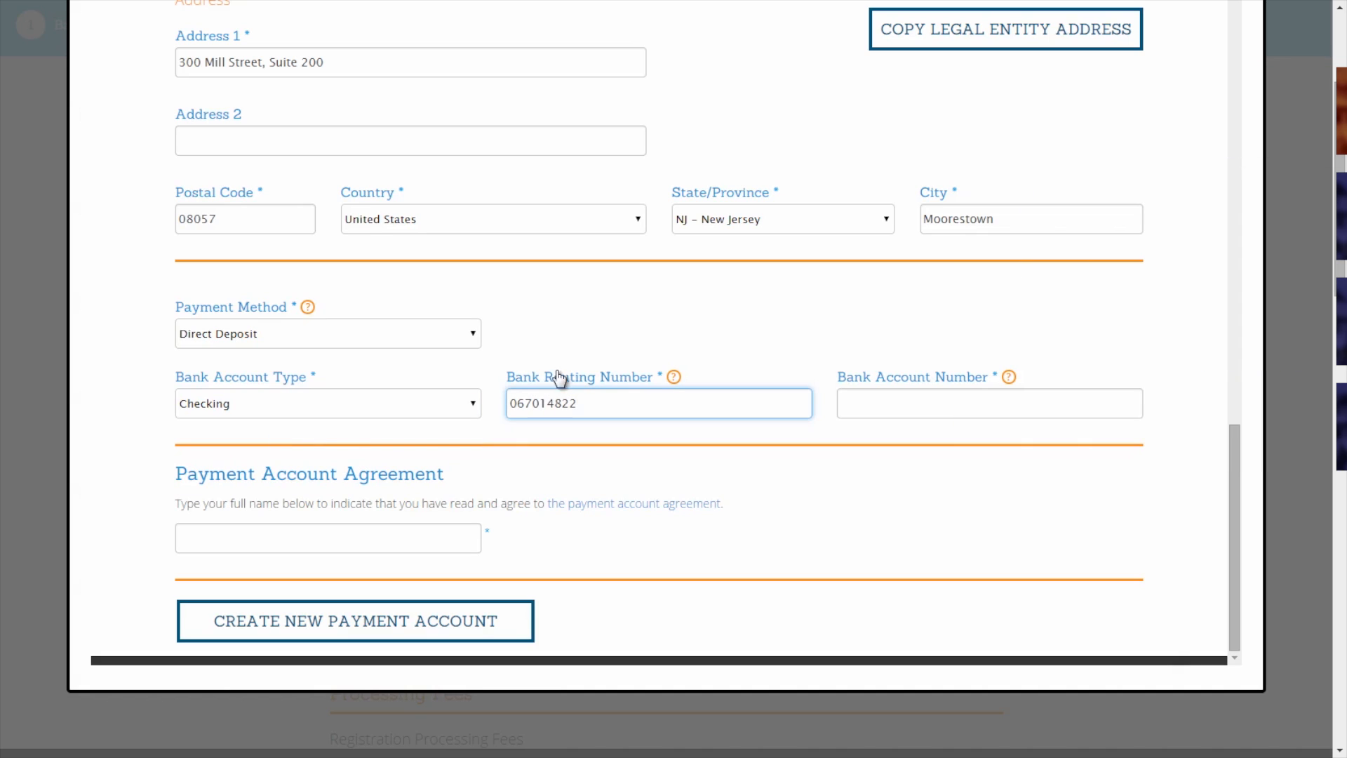
pyautogui.moveTo(674, 379)
pyautogui.click(908, 403)
pyautogui.write('123456789')
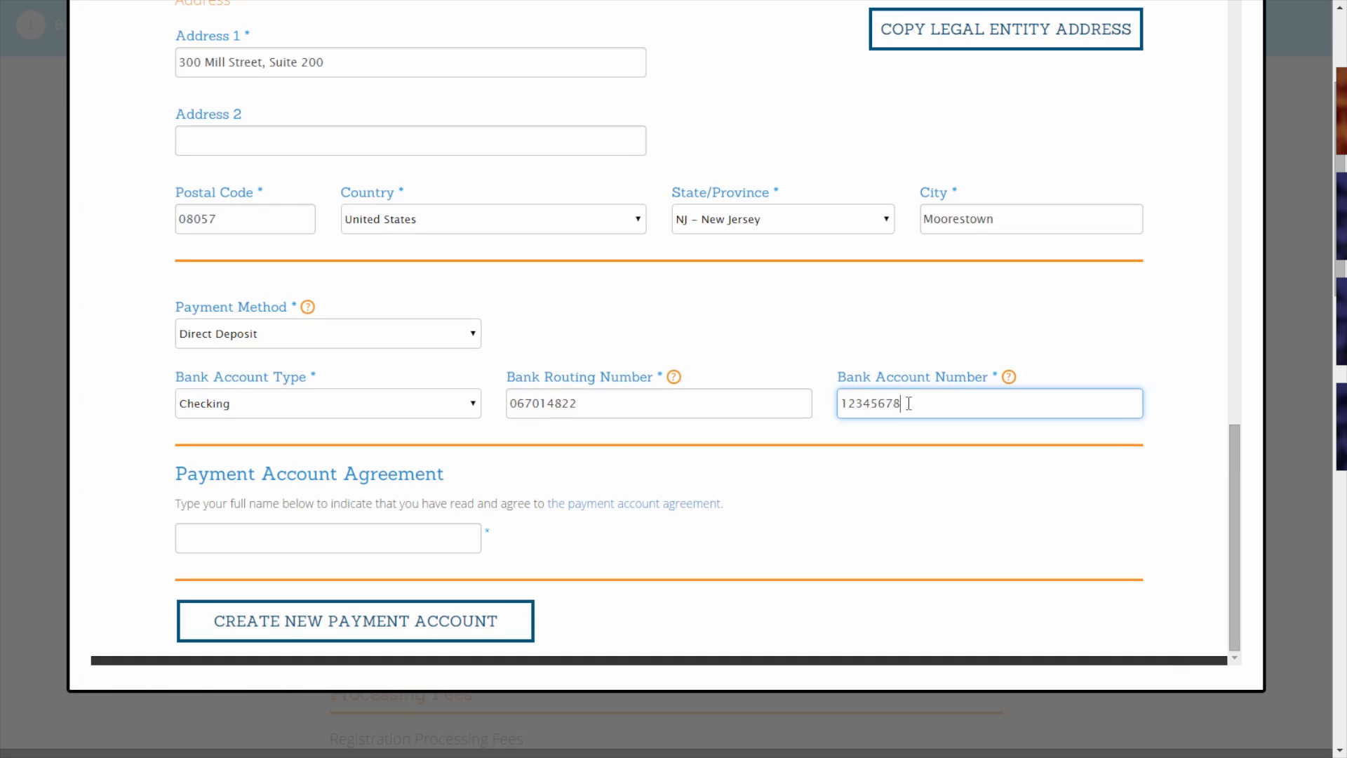
pyautogui.moveTo(1006, 378)
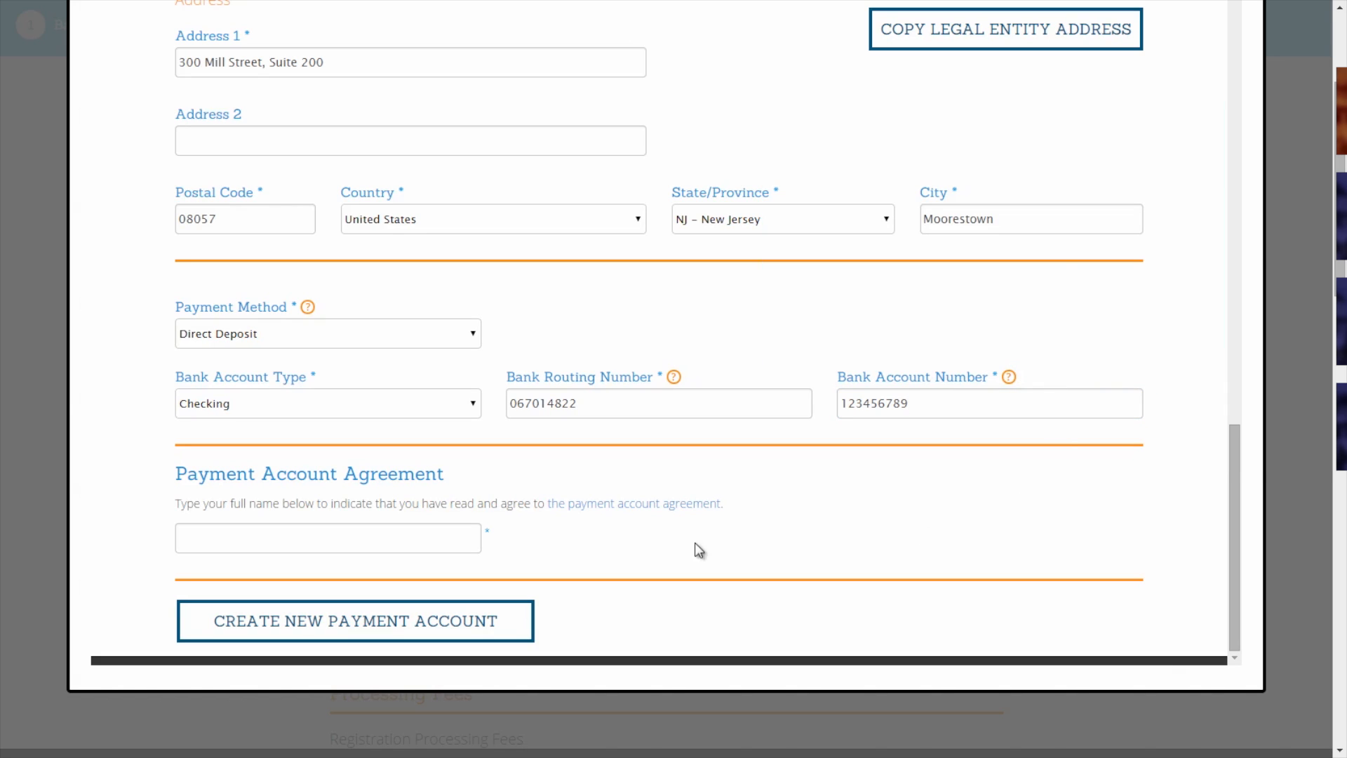
pyautogui.click(660, 519)
# Sign the agreement with the account holder's full name and create the new payment account.
pyautogui.scroll(-10, 641, 288)
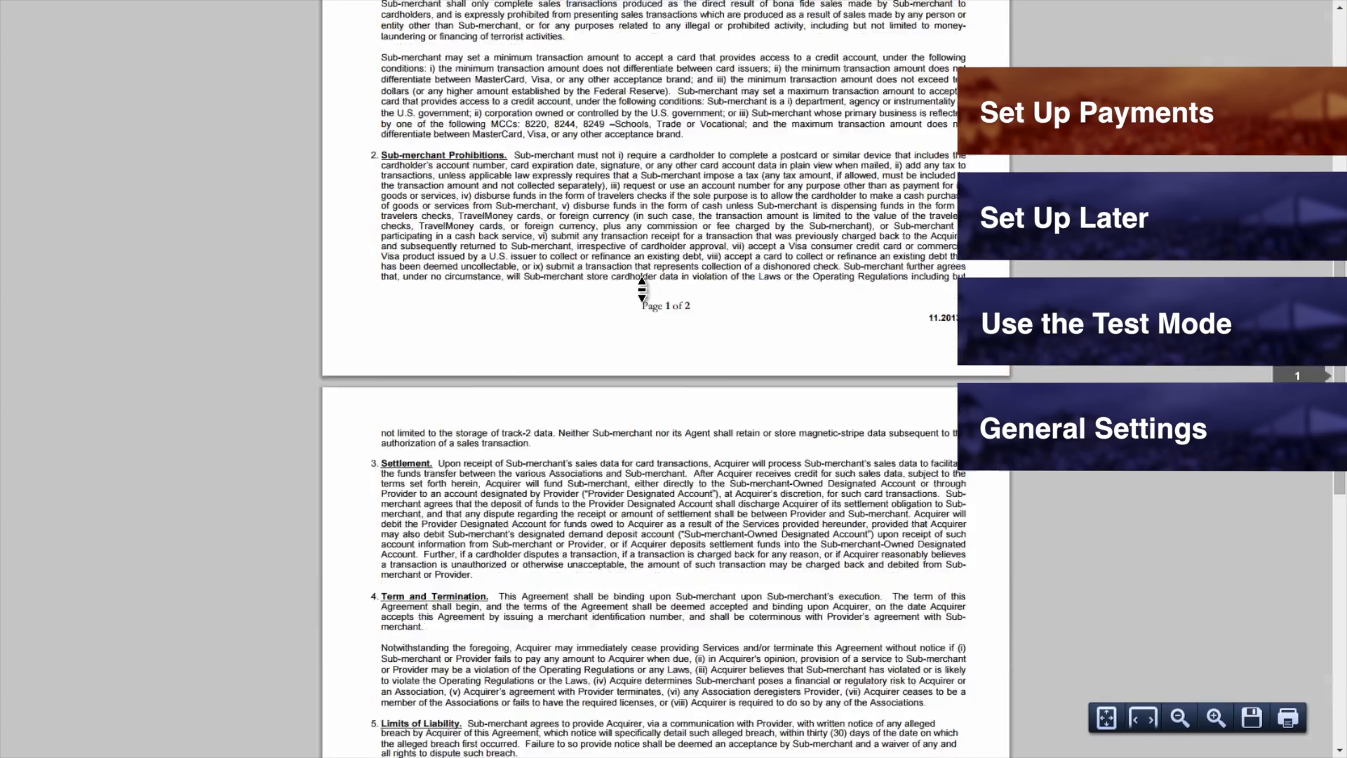
pyautogui.scroll(-4, 641, 288)
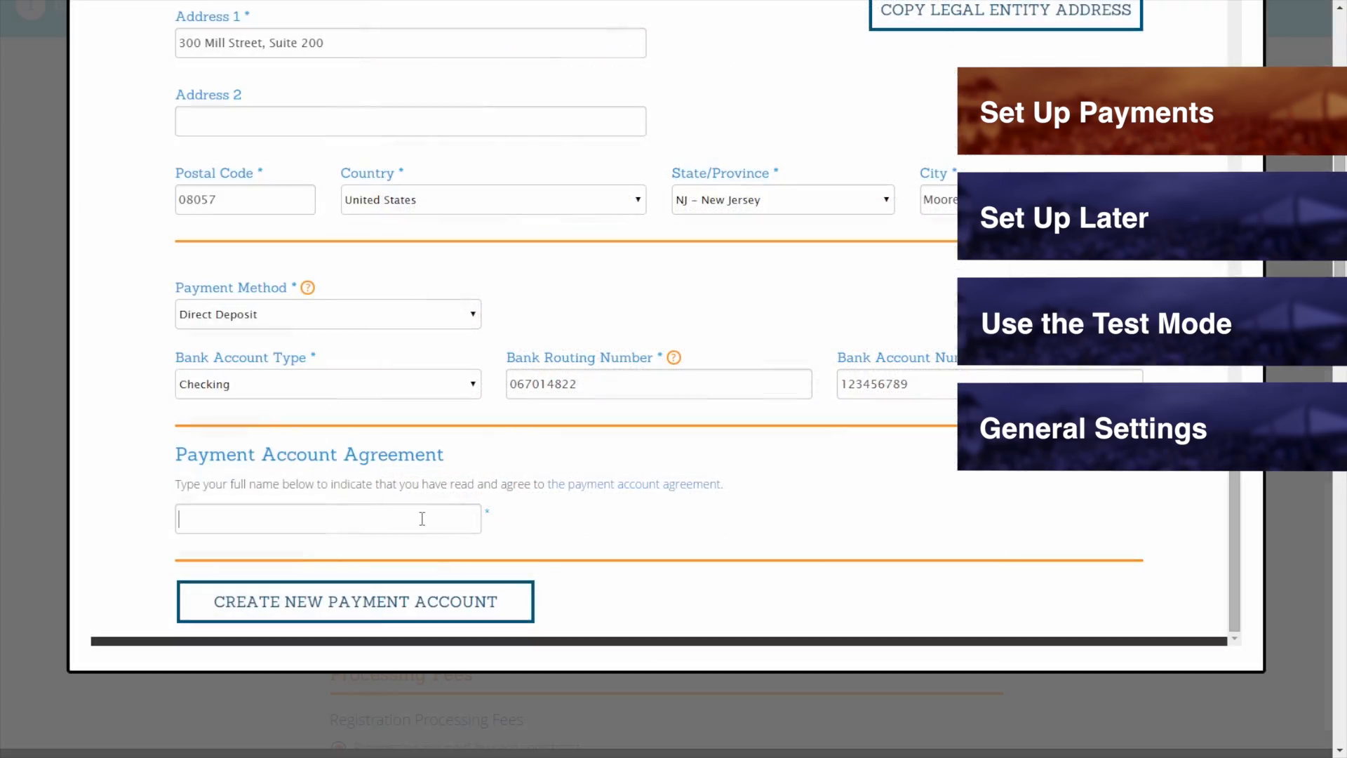
pyautogui.click(421, 518)
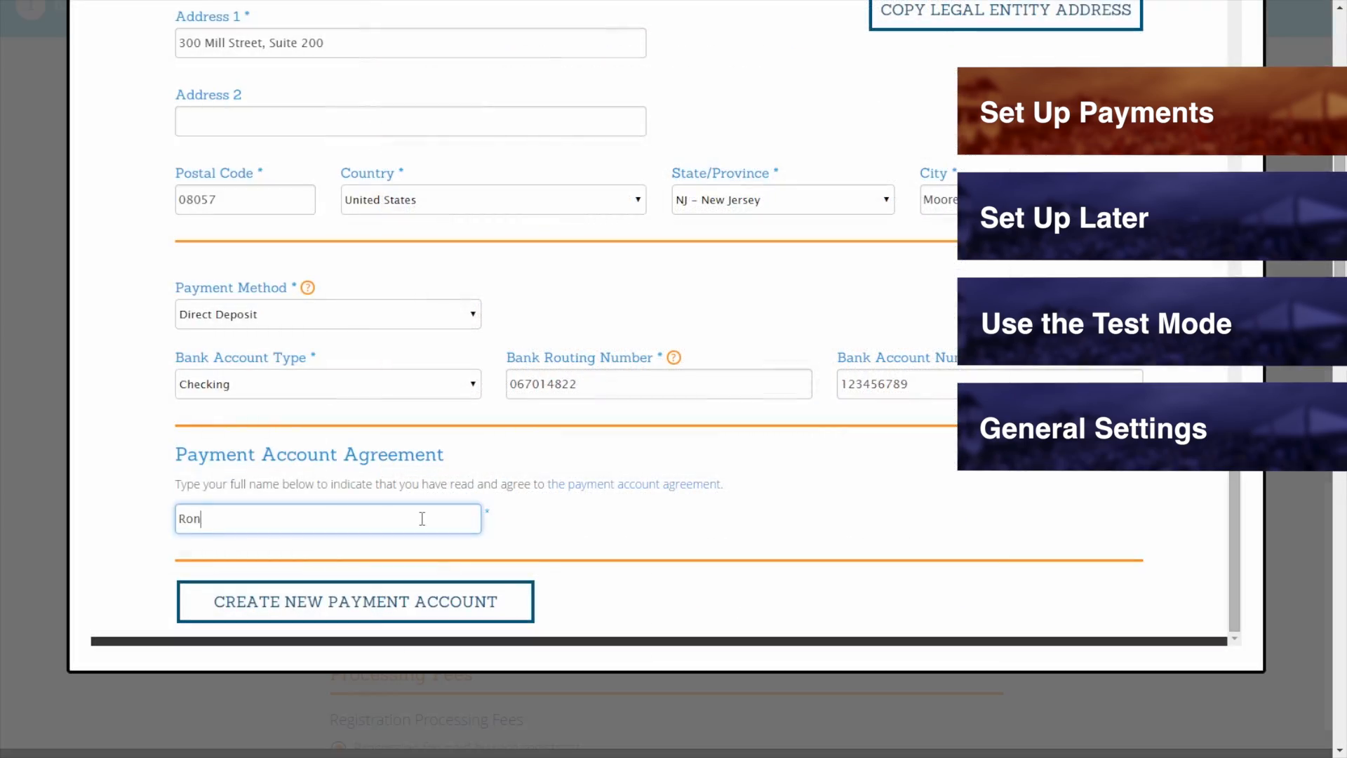
pyautogui.click(266, 613)
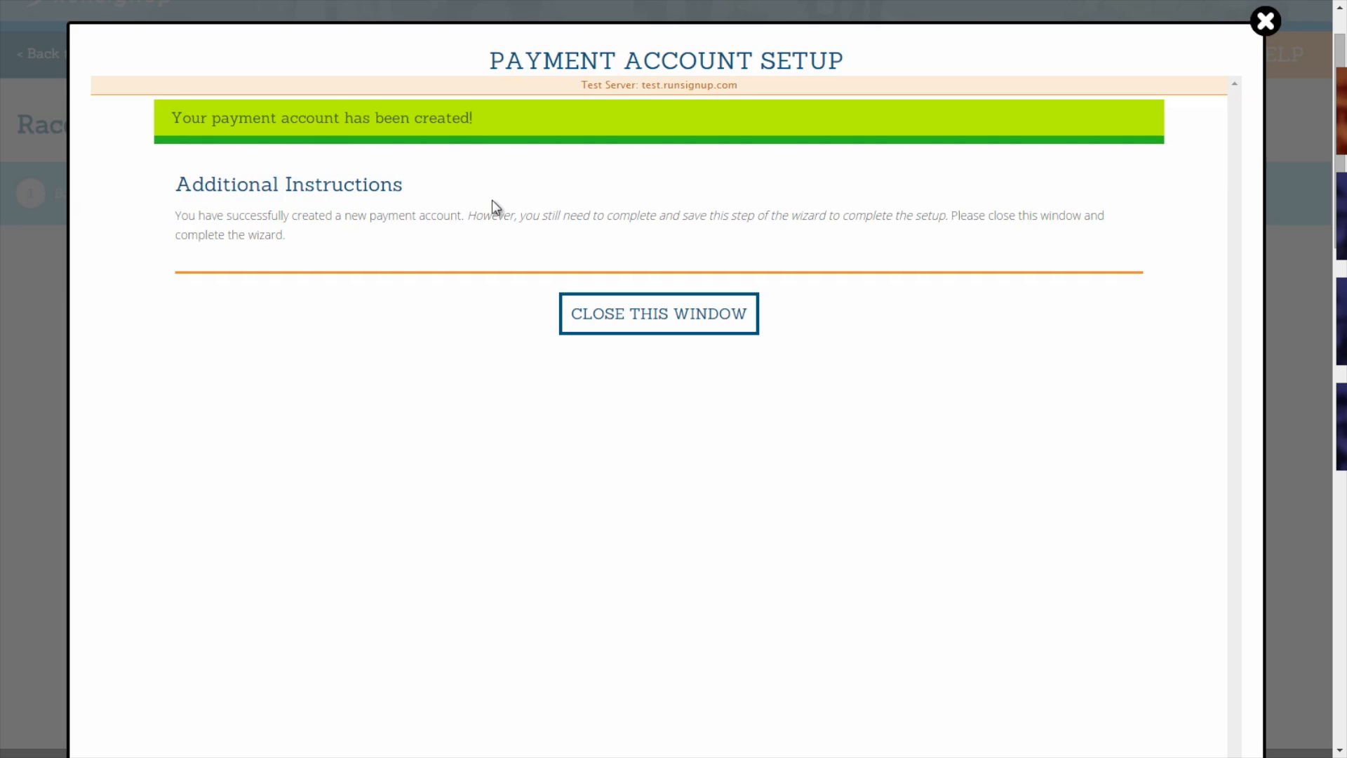
pyautogui.click(681, 336)
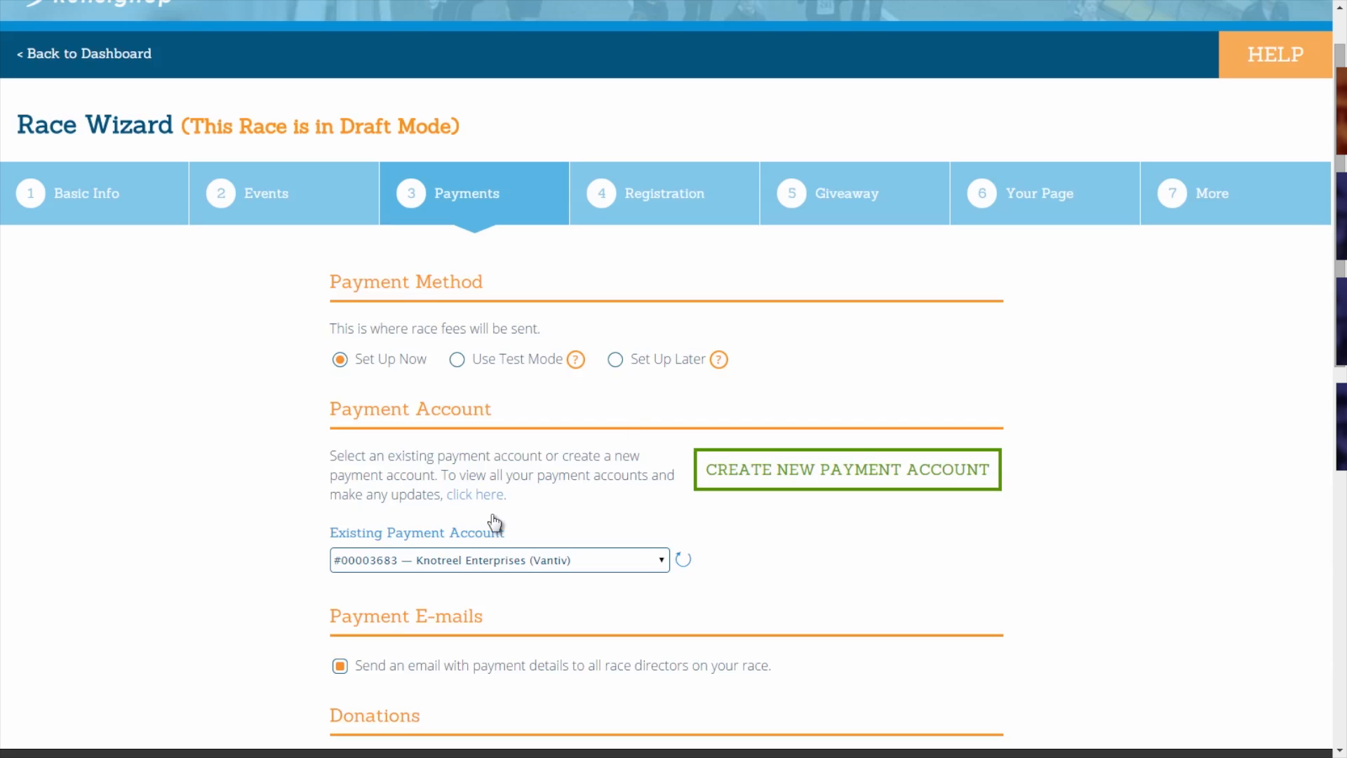
pyautogui.middleClick(271, 459)
pyautogui.scroll(-2, 271, 459)
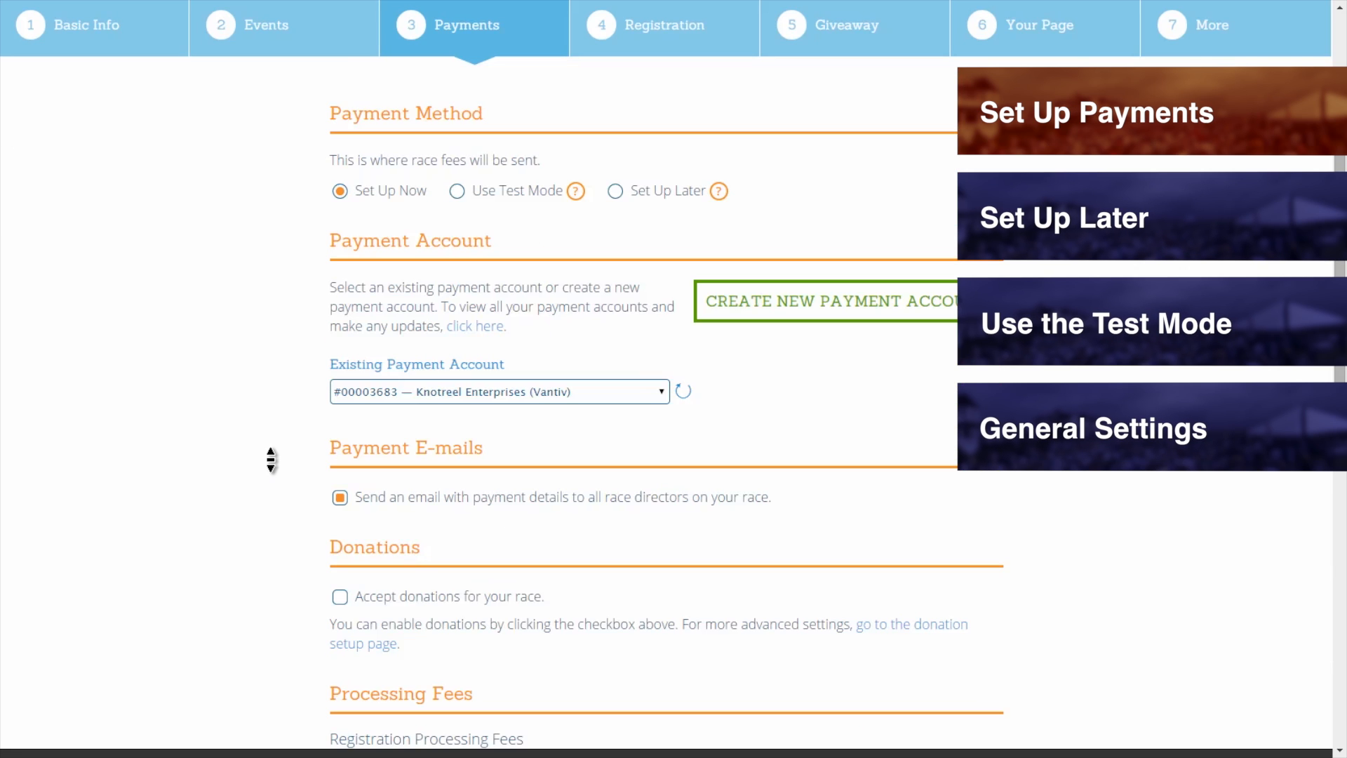
pyautogui.scroll(-1, 271, 460)
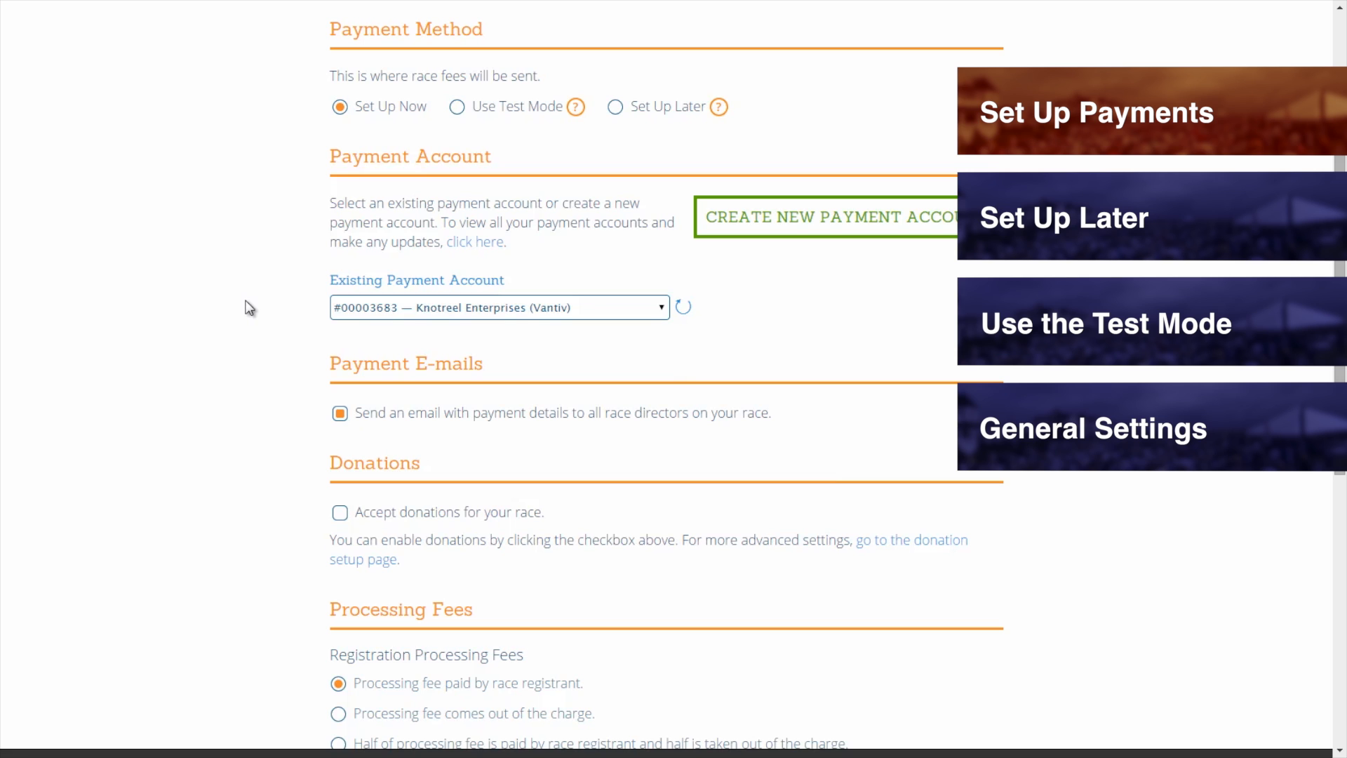
pyautogui.scroll(1, 247, 402)
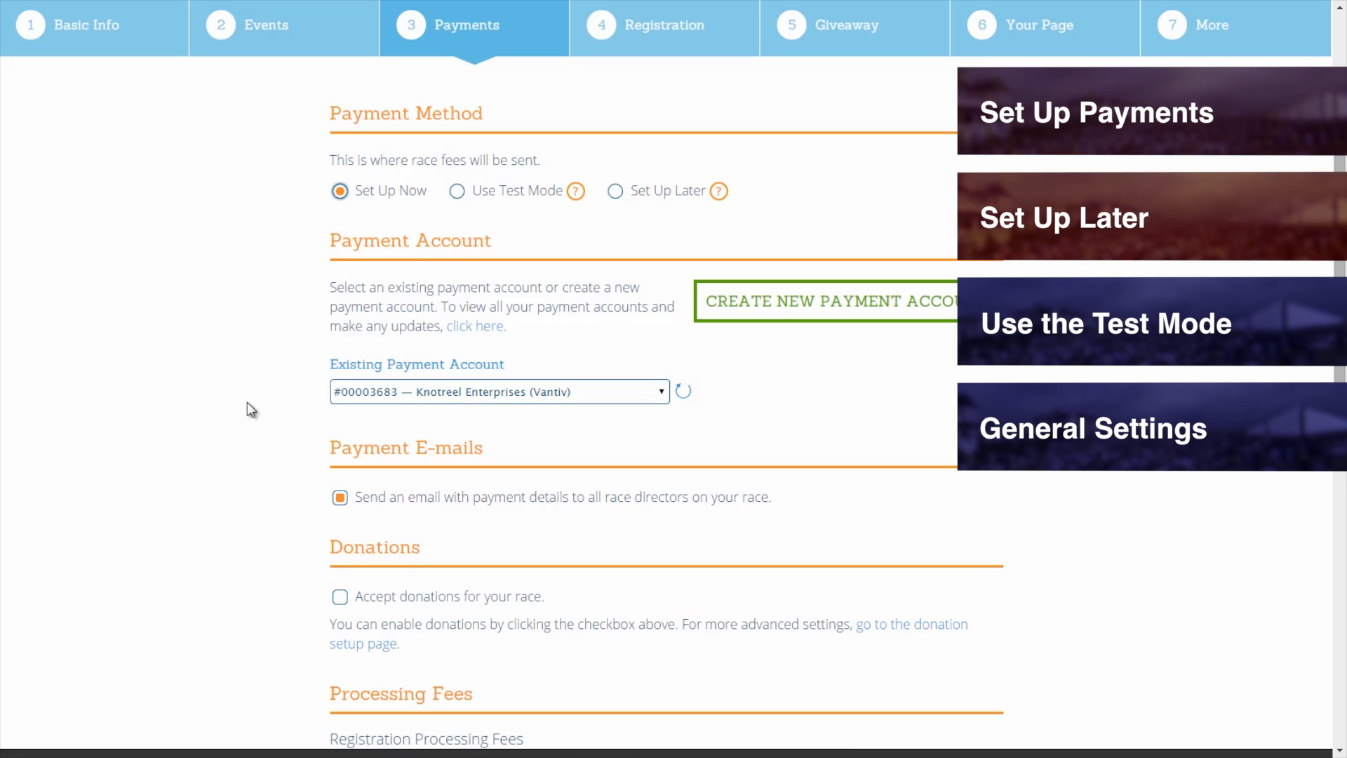
pyautogui.scroll(3, 247, 402)
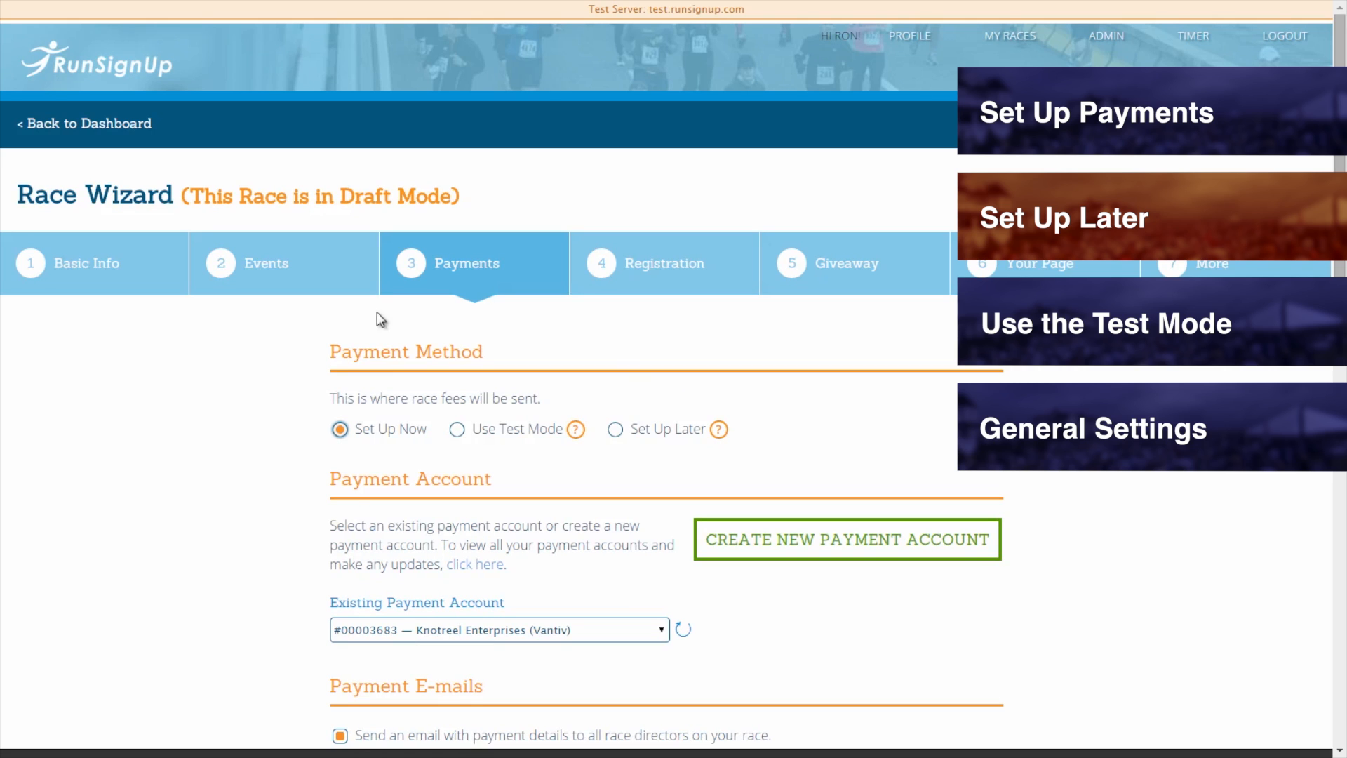
pyautogui.click(616, 434)
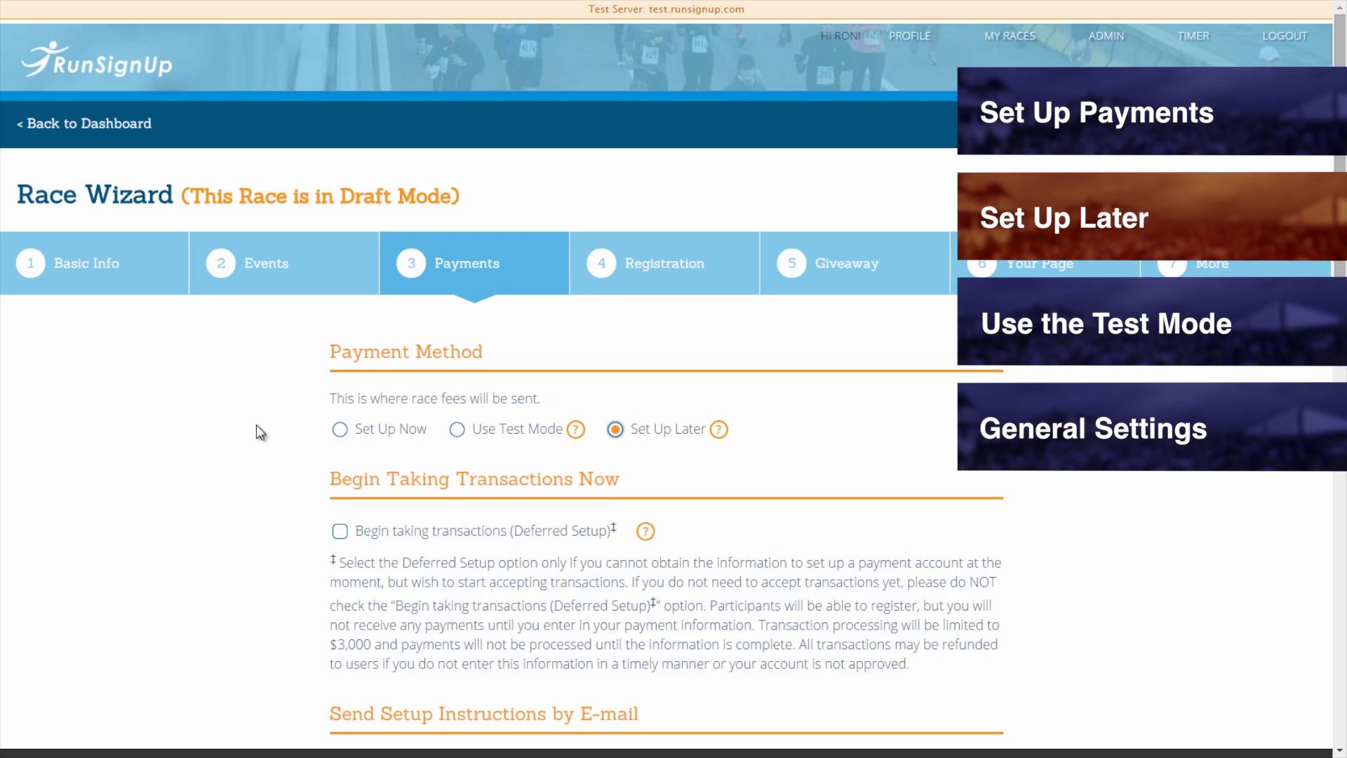
pyautogui.scroll(-2, 256, 424)
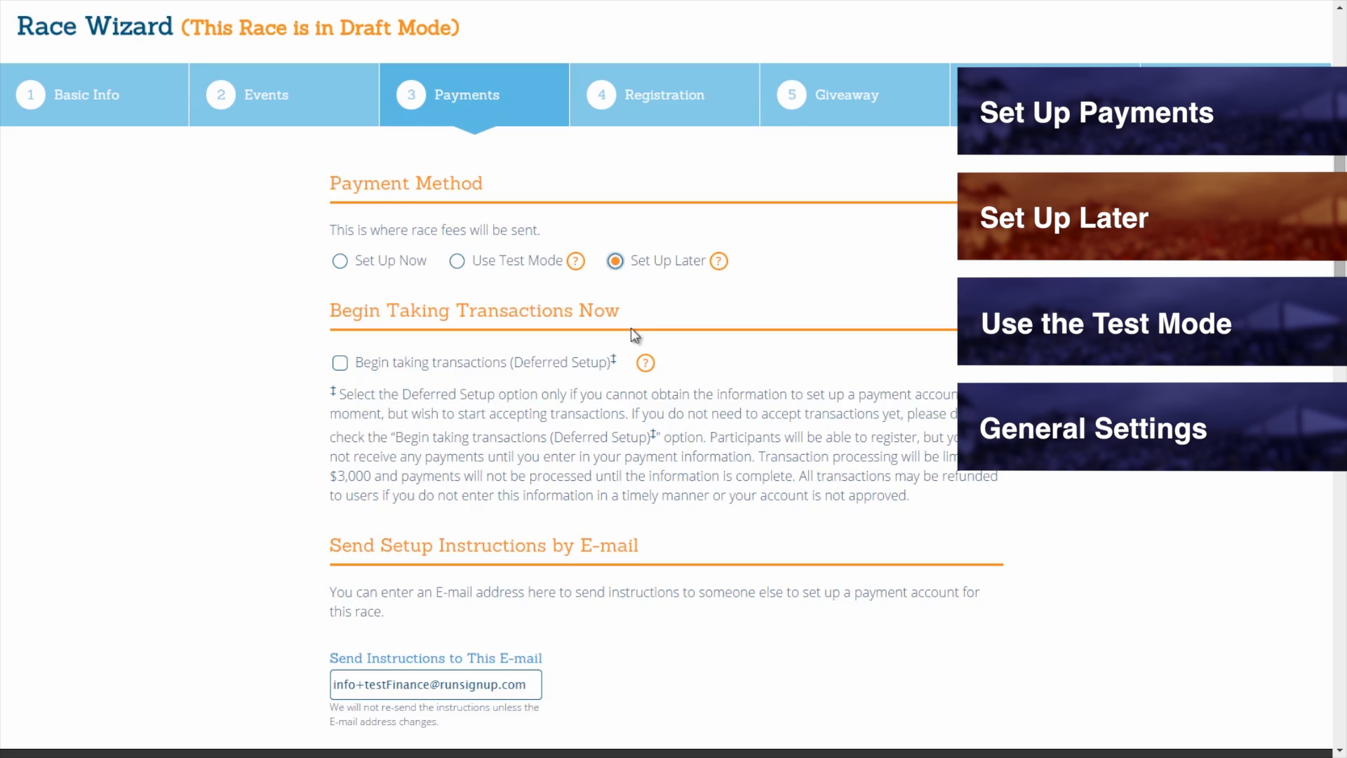
pyautogui.click(339, 363)
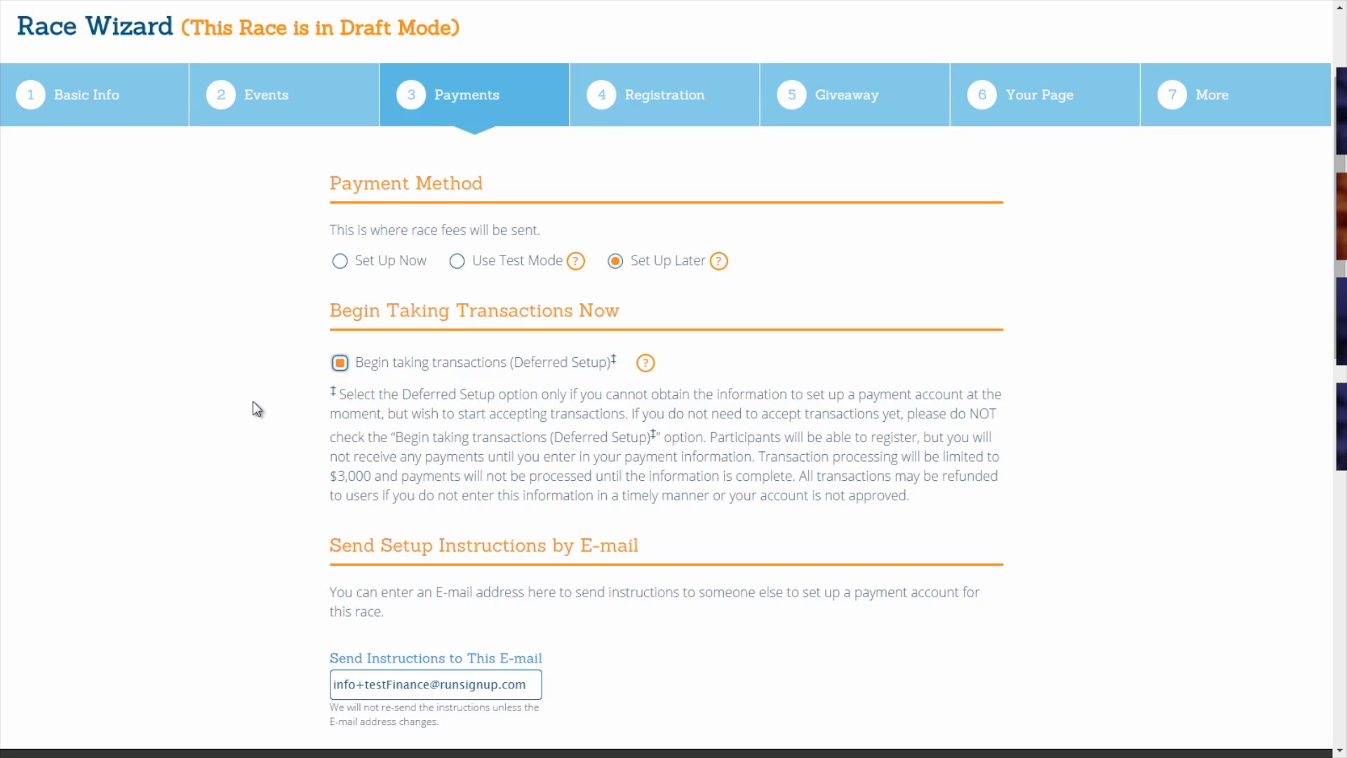
pyautogui.click(340, 262)
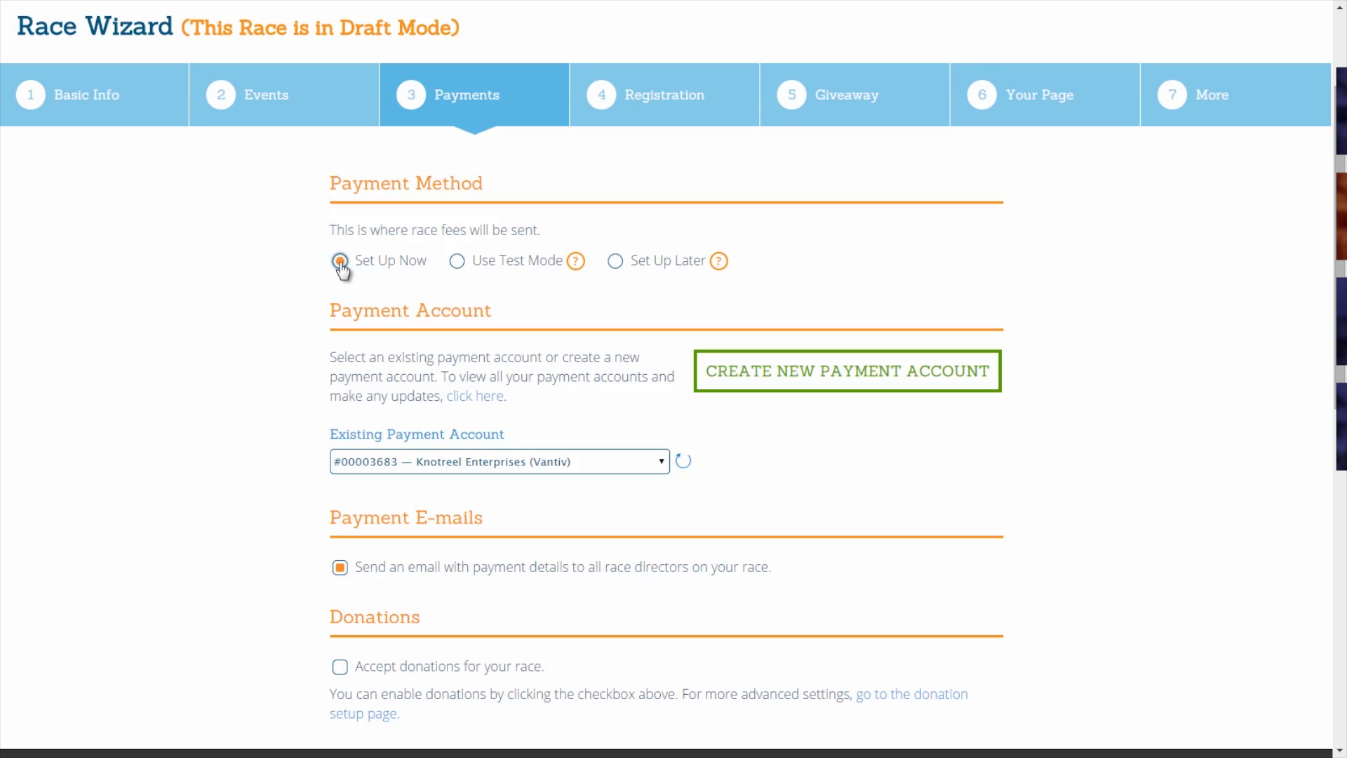
pyautogui.click(615, 261)
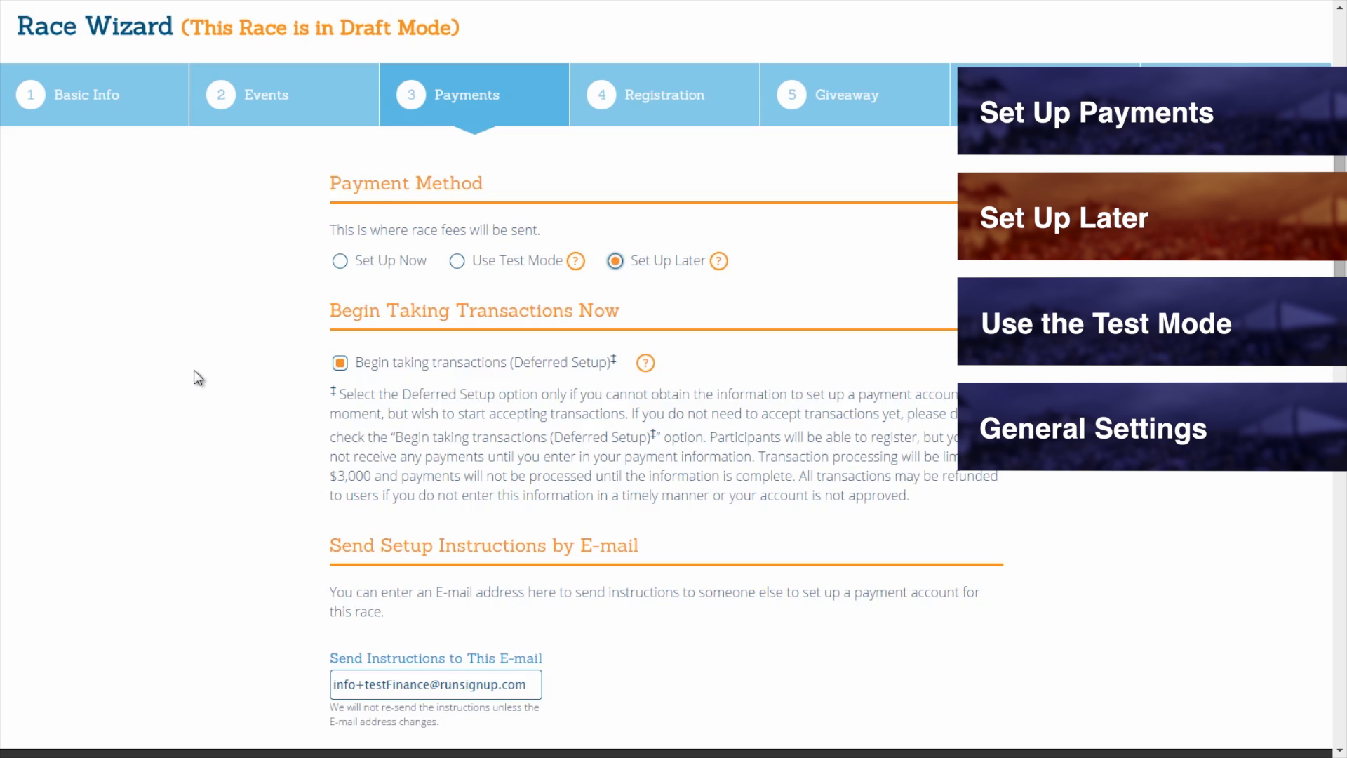
pyautogui.scroll(-3, 194, 369)
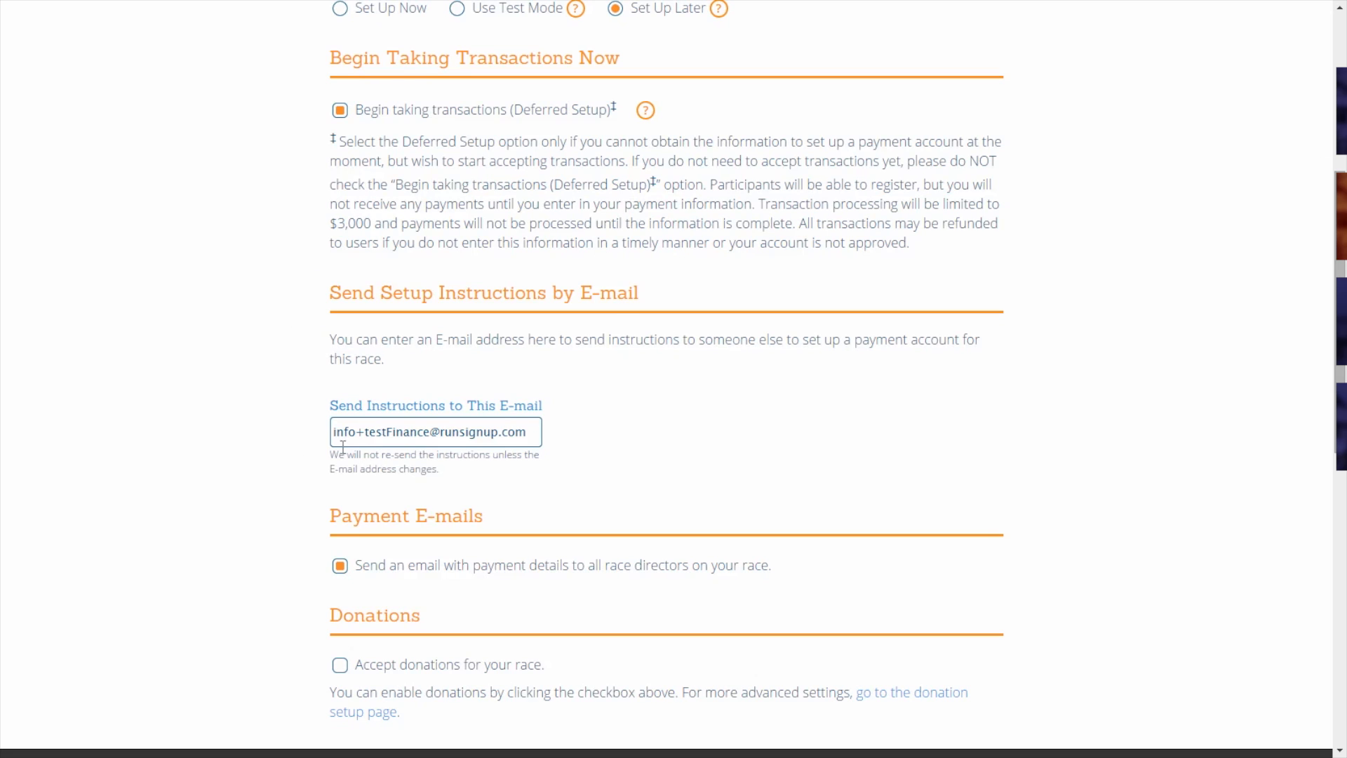
pyautogui.moveTo(334, 431); pyautogui.dragTo(556, 440)
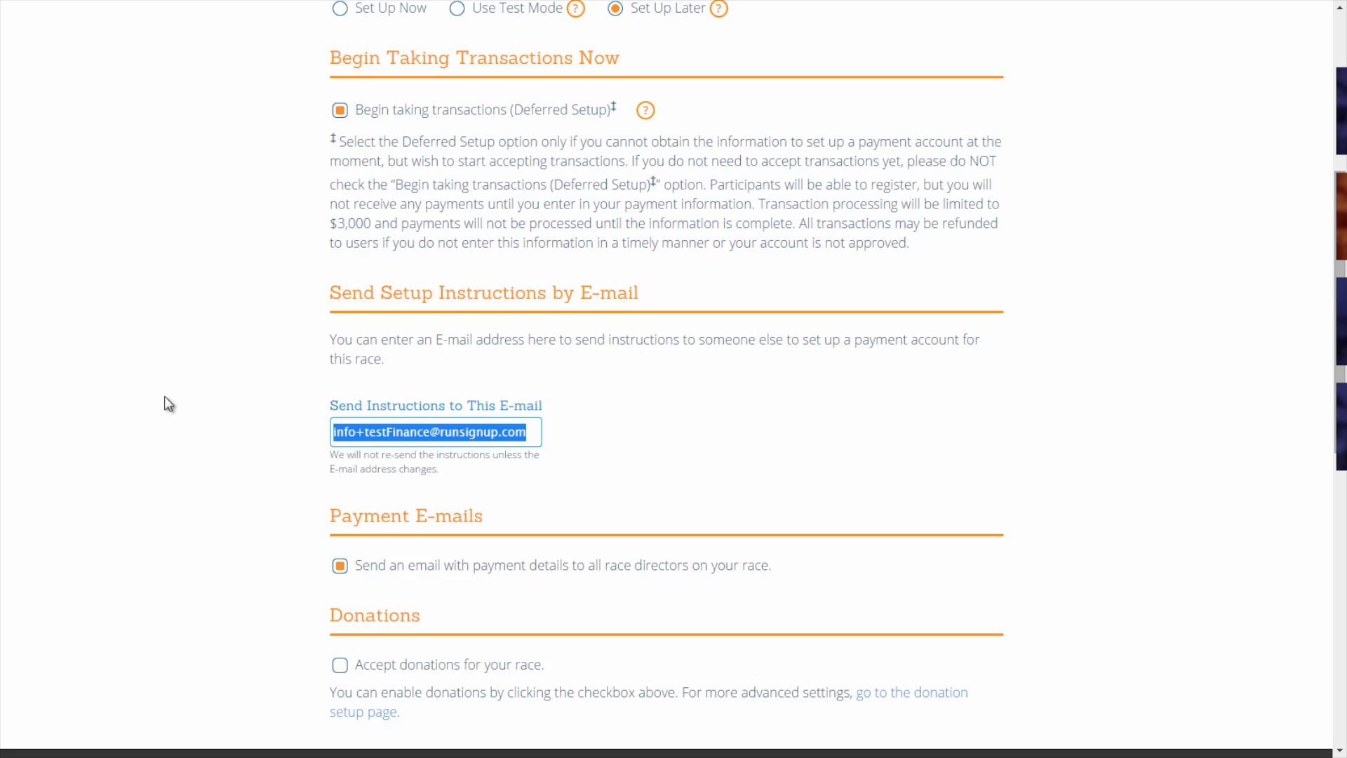
pyautogui.click(226, 355)
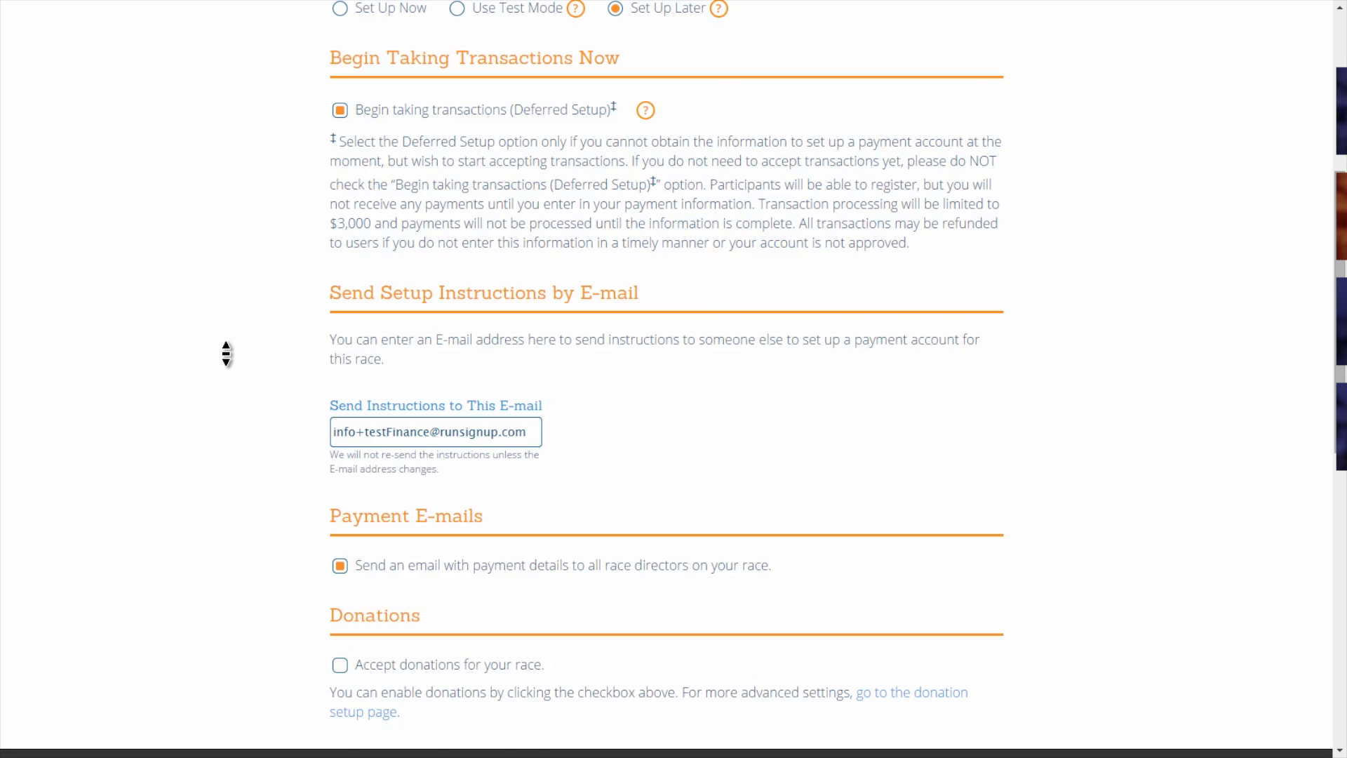
pyautogui.scroll(3, 225, 354)
pyautogui.click(339, 261)
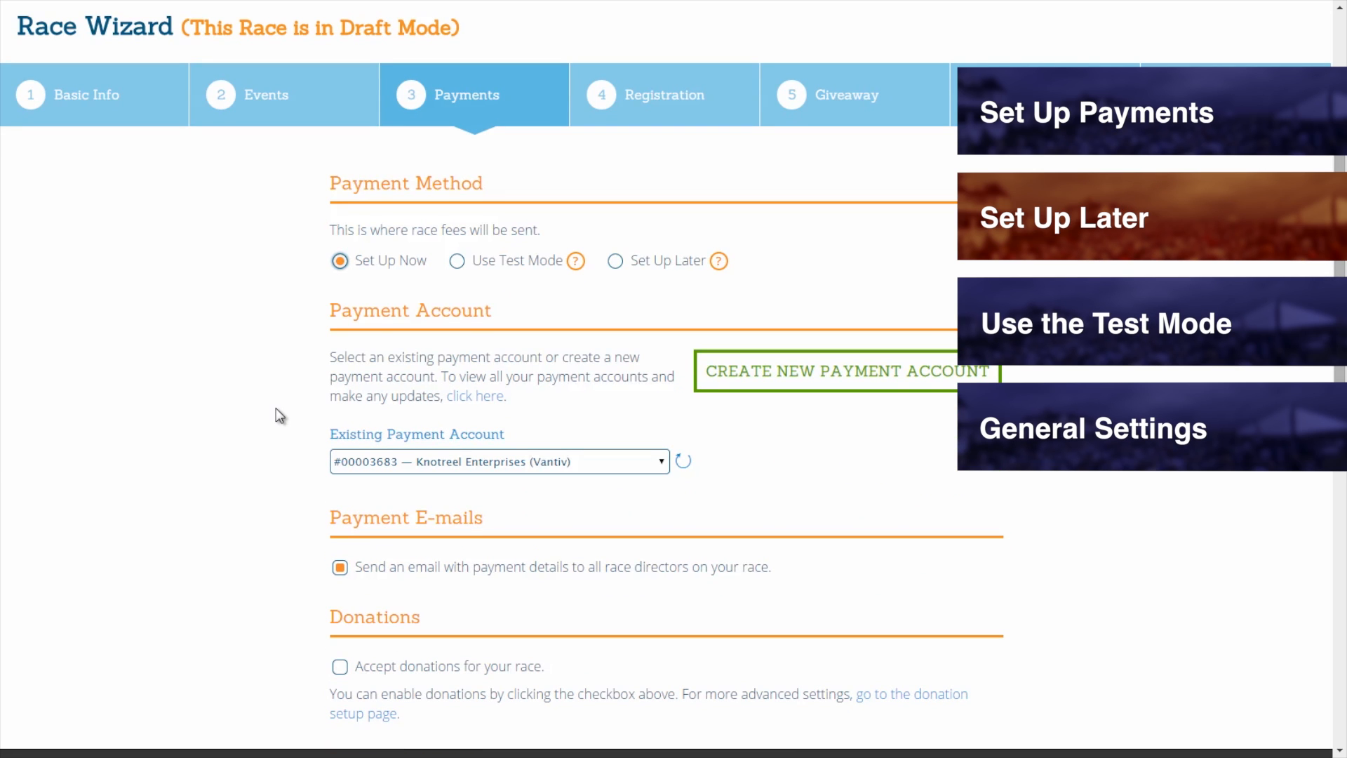
# Switch the race's Payment Method to Use Test Mode.
pyautogui.scroll(2, 234, 502)
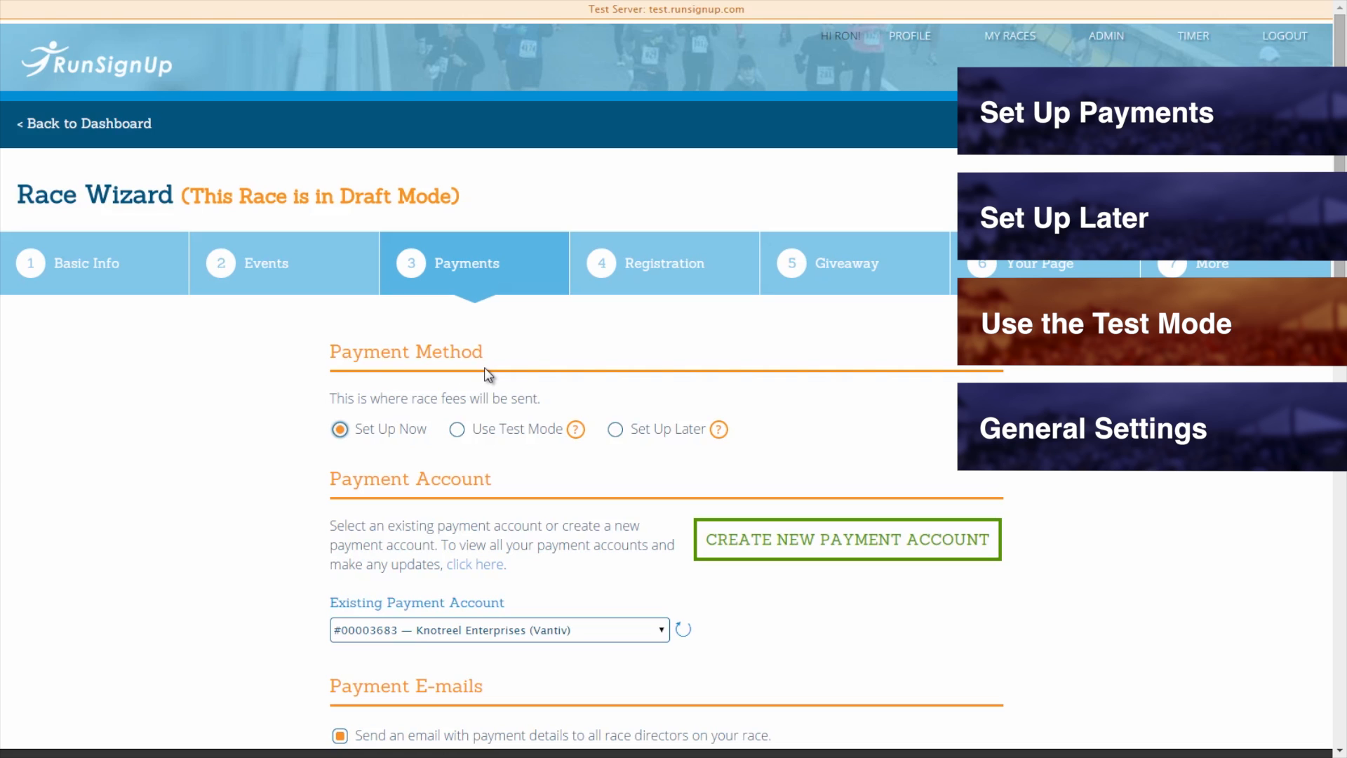
pyautogui.moveTo(578, 428)
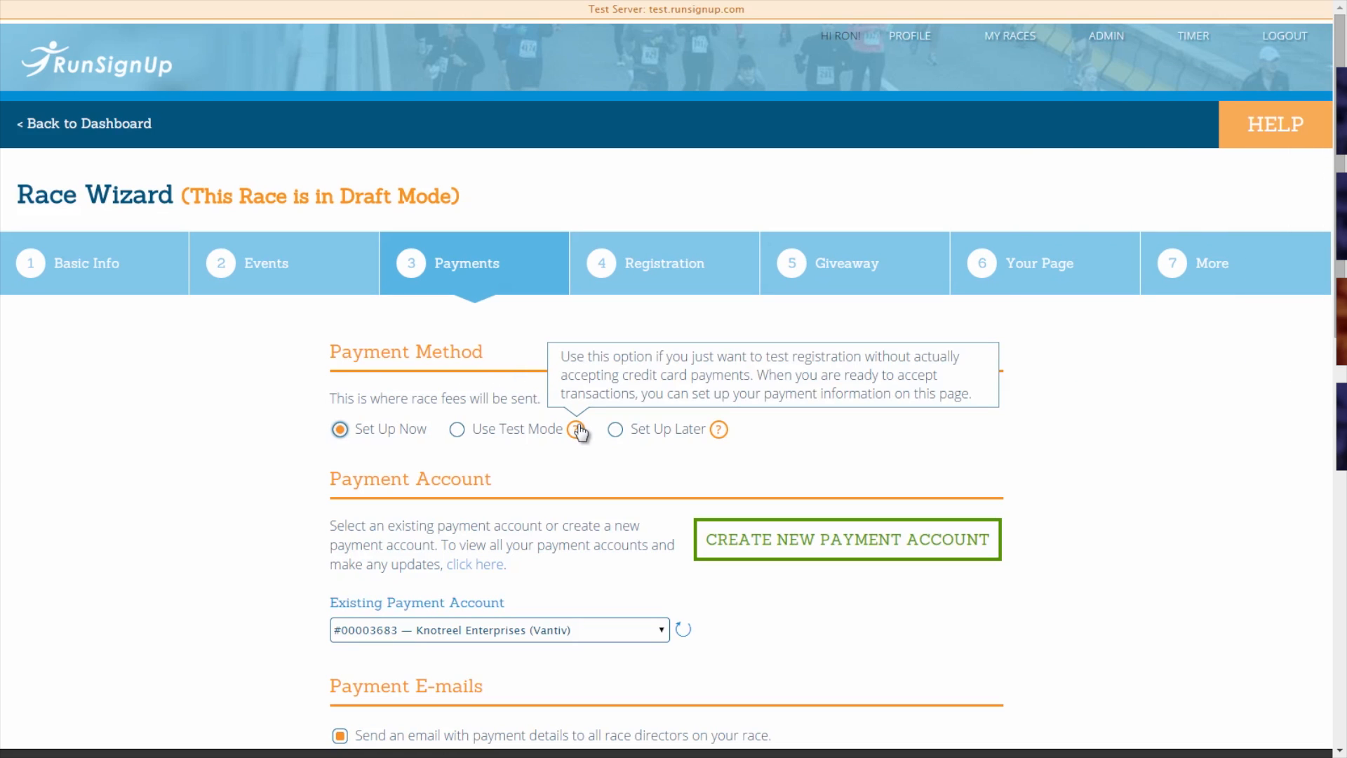
pyautogui.click(457, 432)
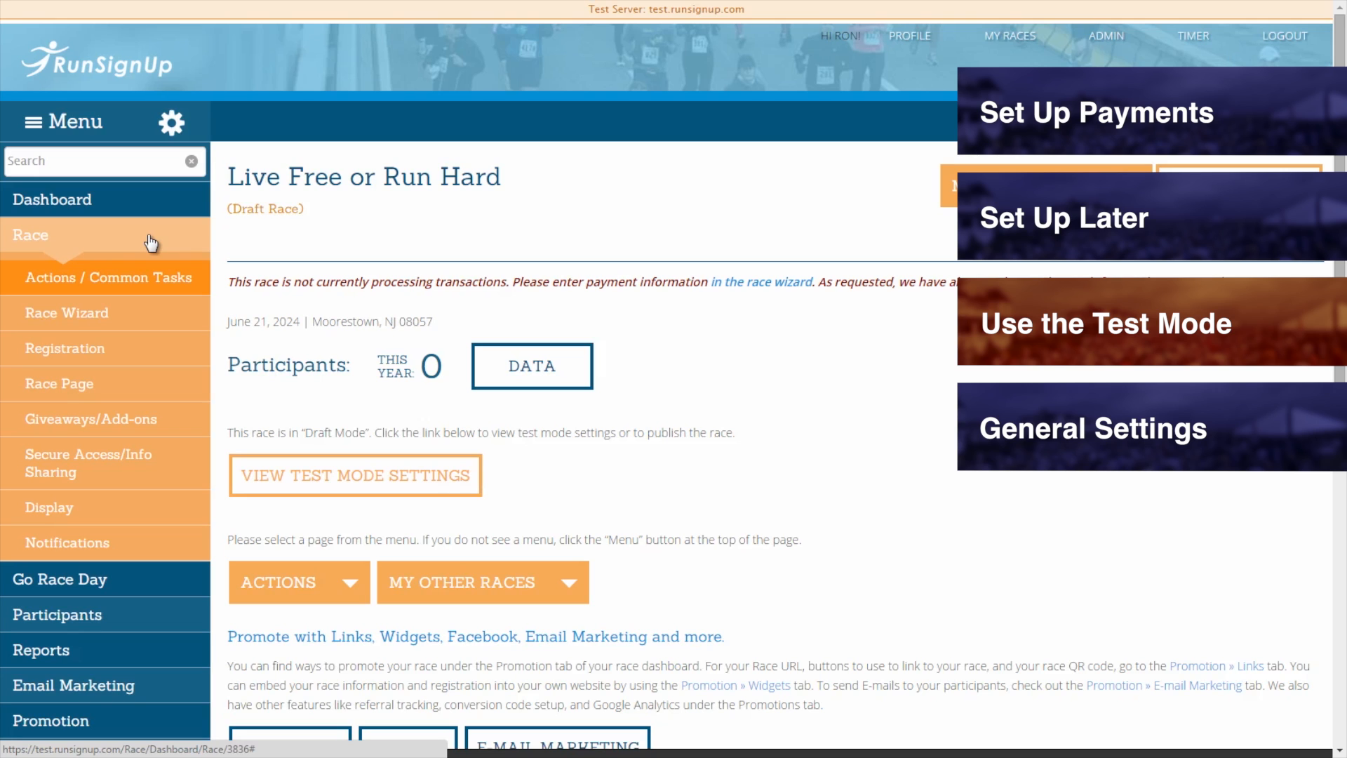
# Return to the Race Wizard's Payments step and choose Set Up Now with the existing Vantiv account.
pyautogui.click(79, 318)
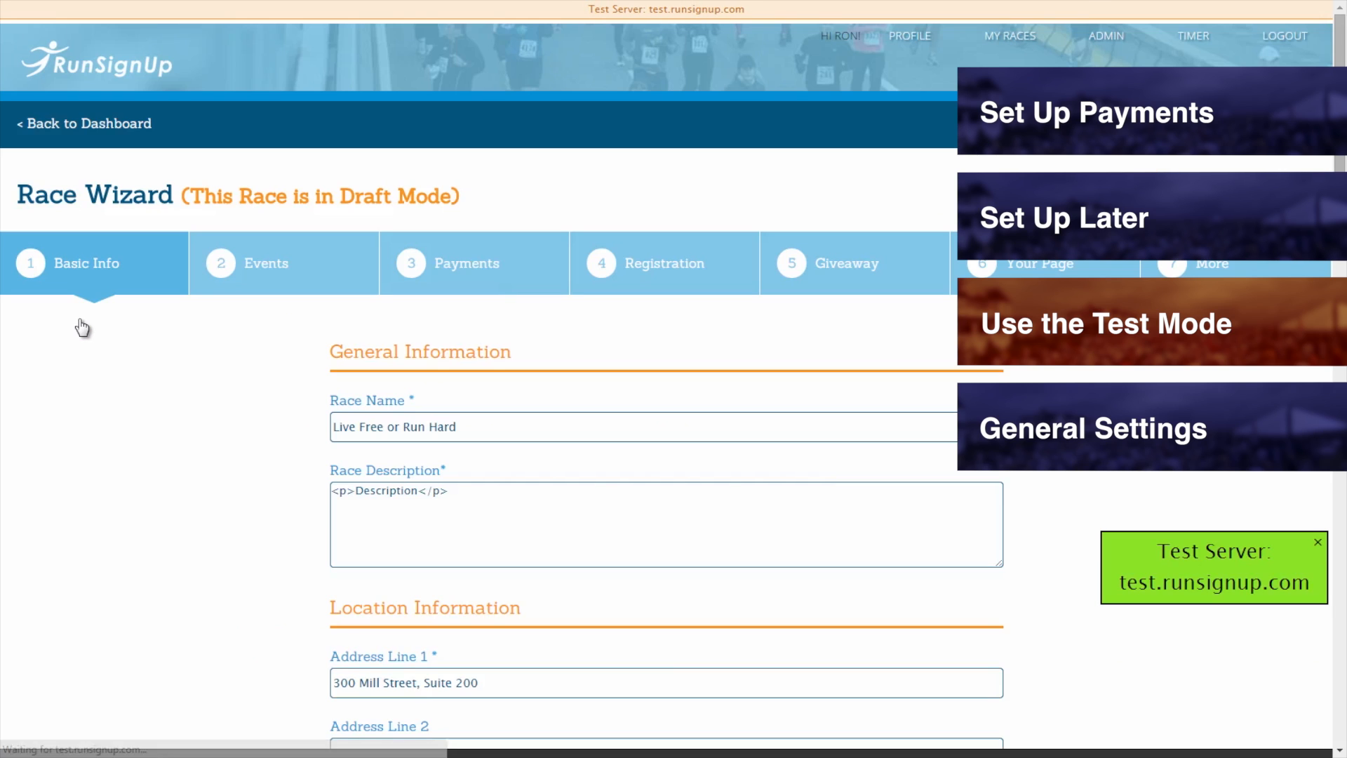
pyautogui.click(439, 265)
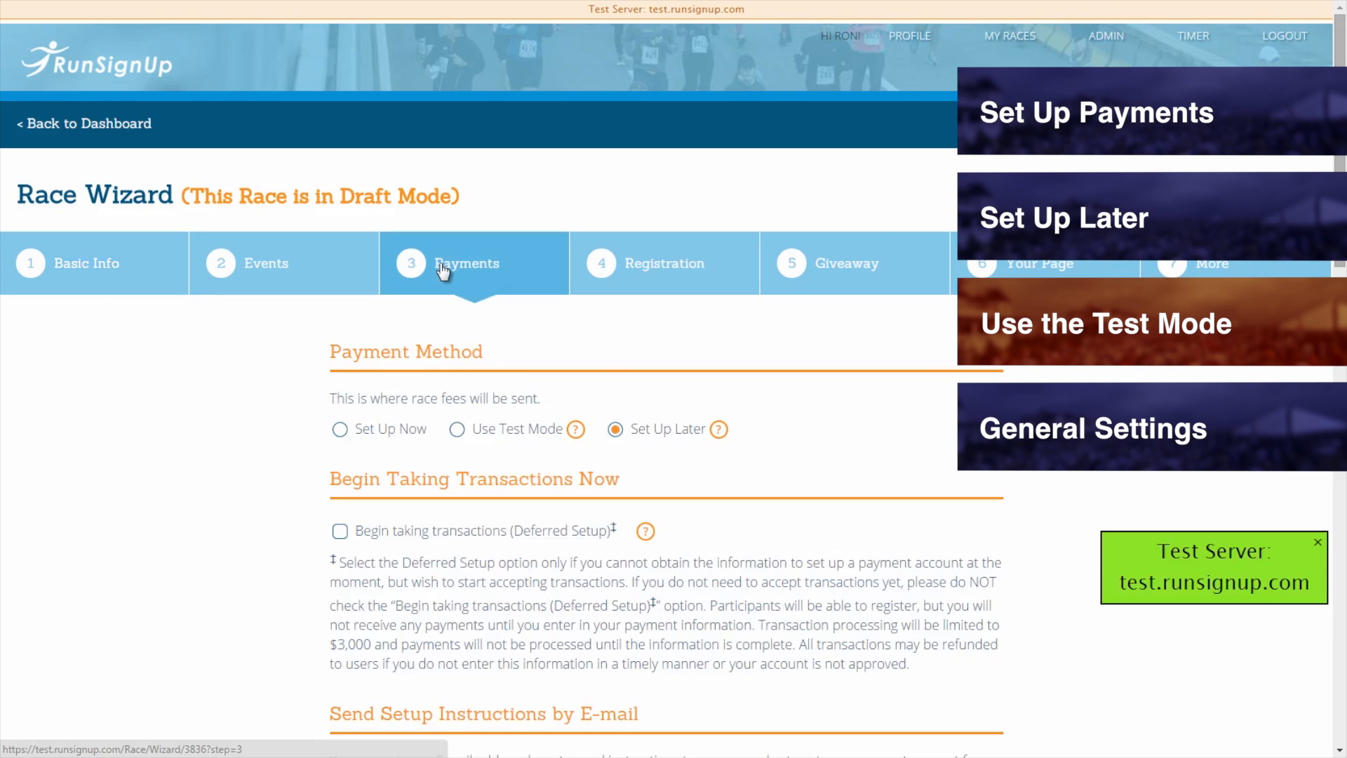
pyautogui.click(339, 430)
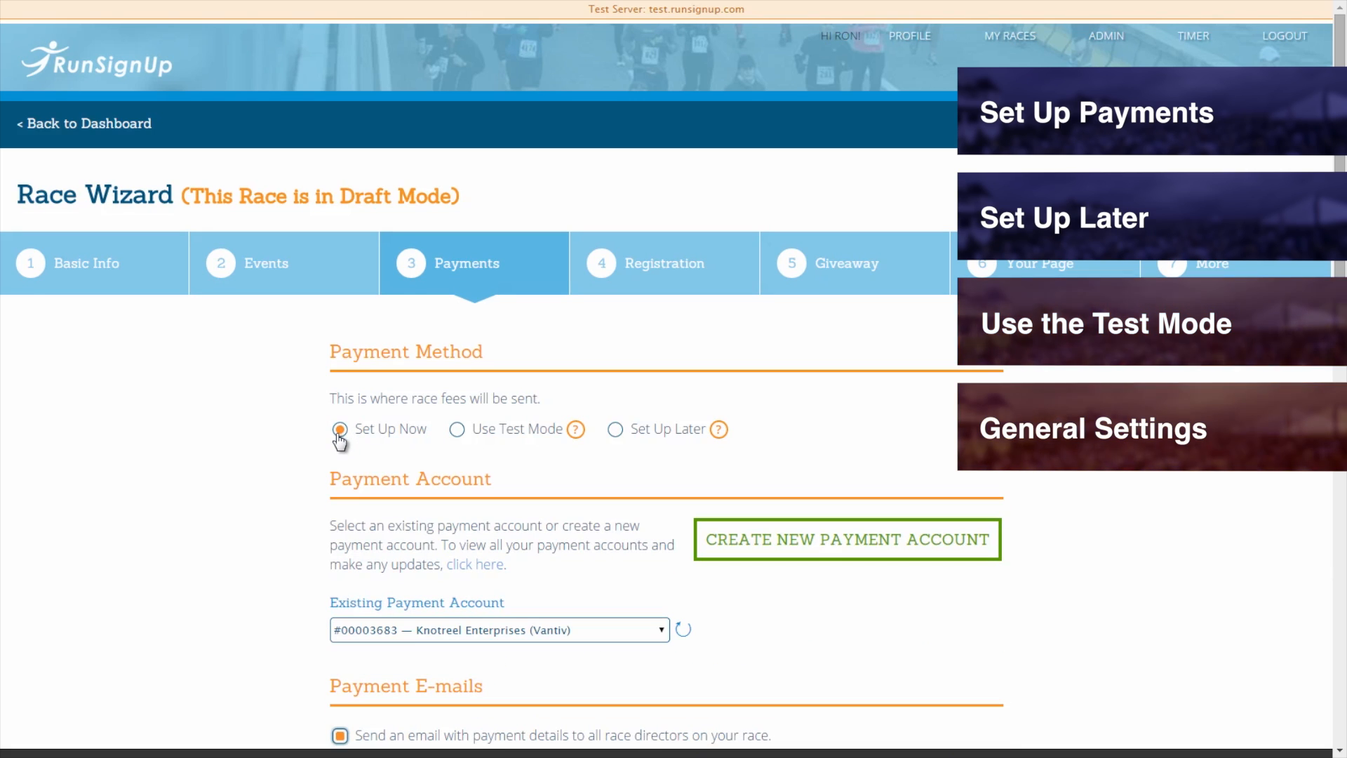
pyautogui.scroll(-5, 247, 448)
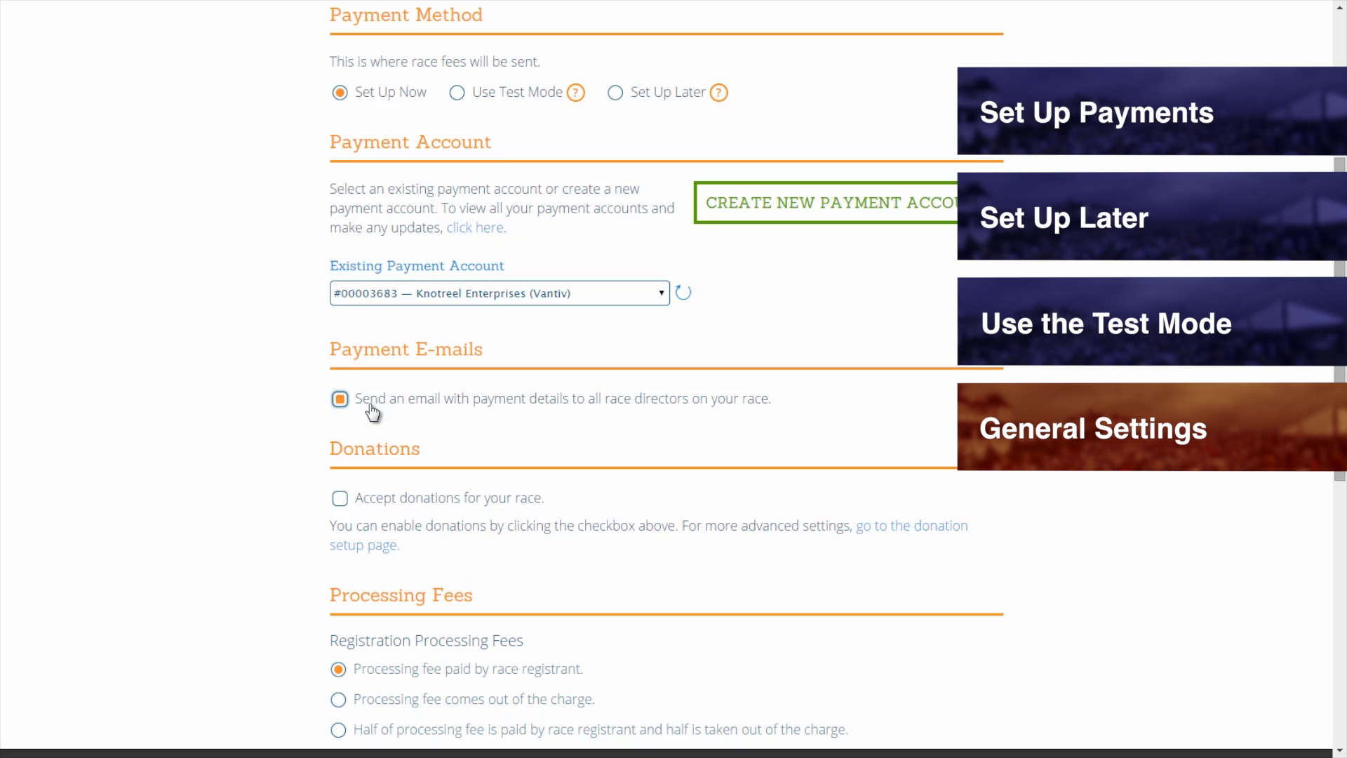
# Tick Accept donations for your race, leaving payment-detail e-mails to race directors on.
pyautogui.click(339, 399)
pyautogui.click(339, 400)
pyautogui.scroll(-3, 285, 373)
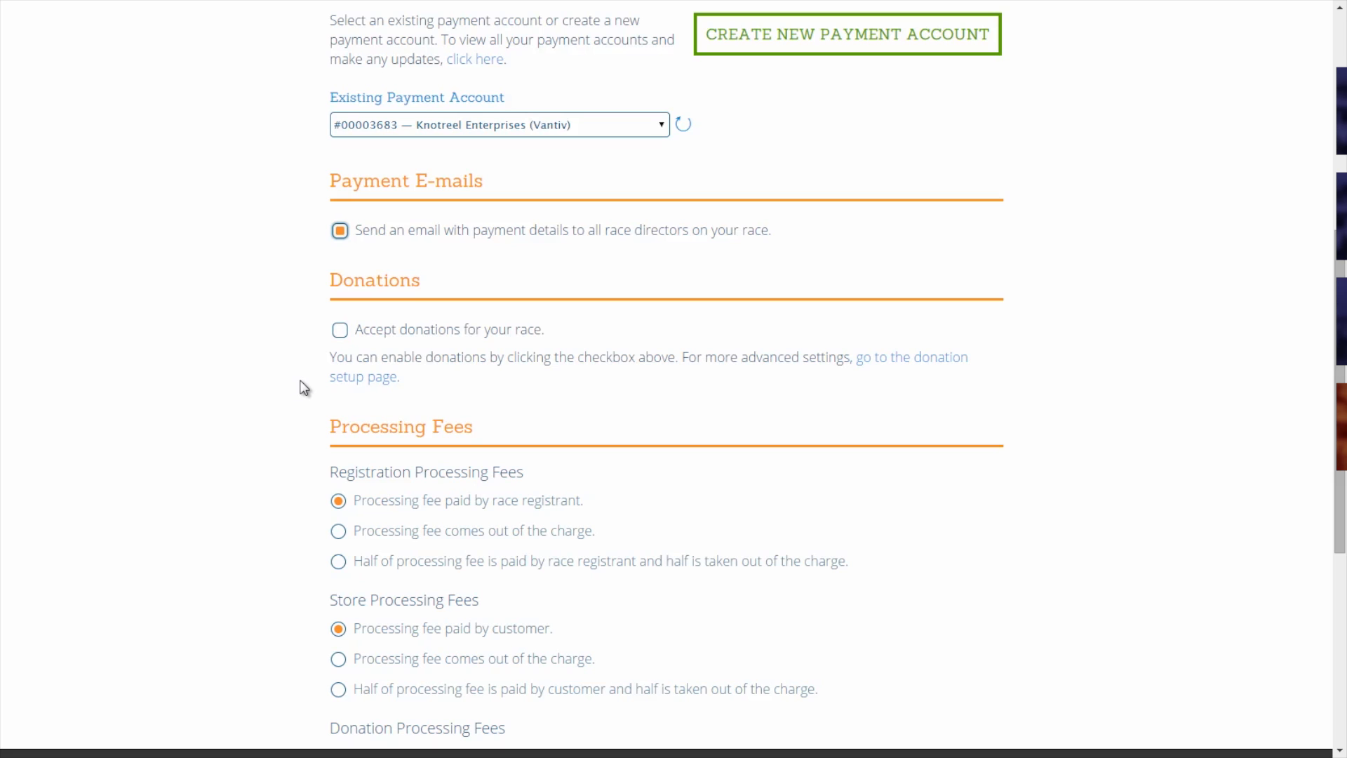
pyautogui.click(340, 331)
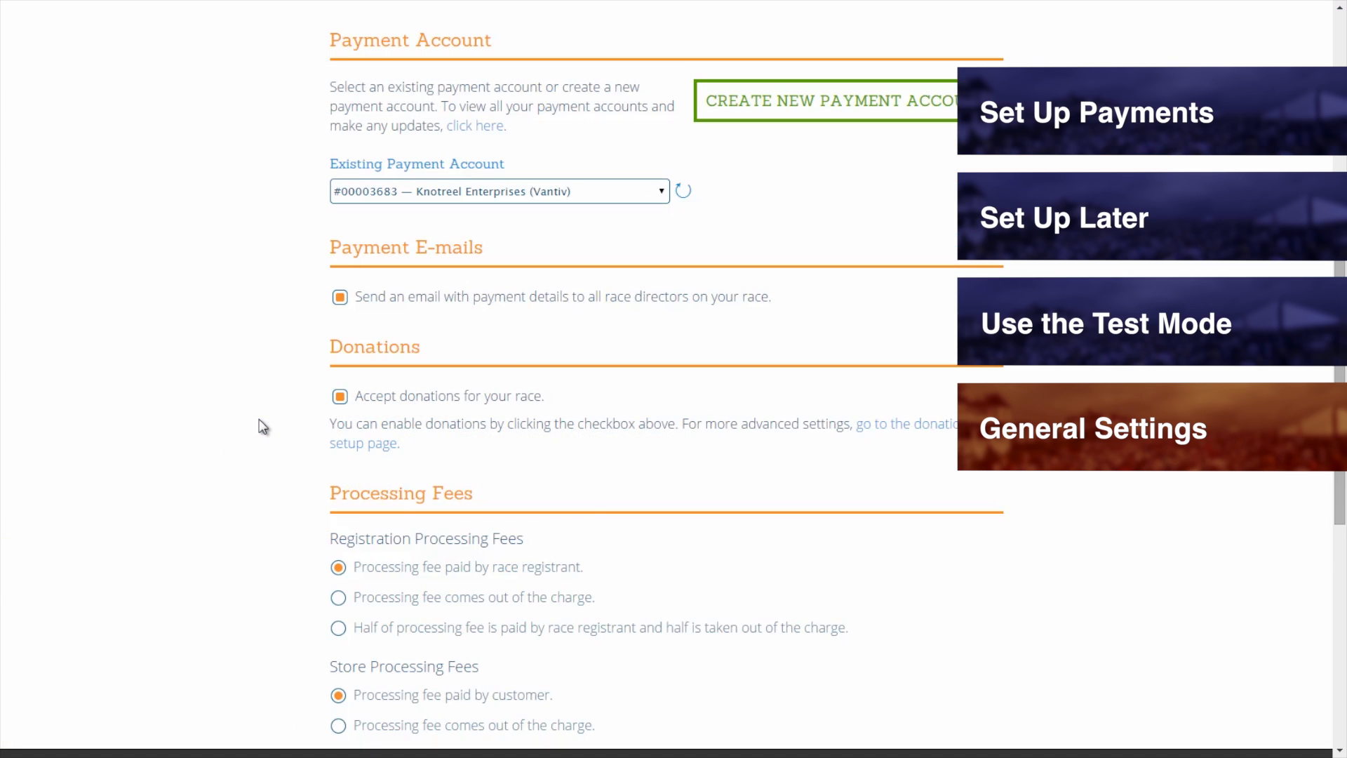
pyautogui.scroll(-5, 261, 421)
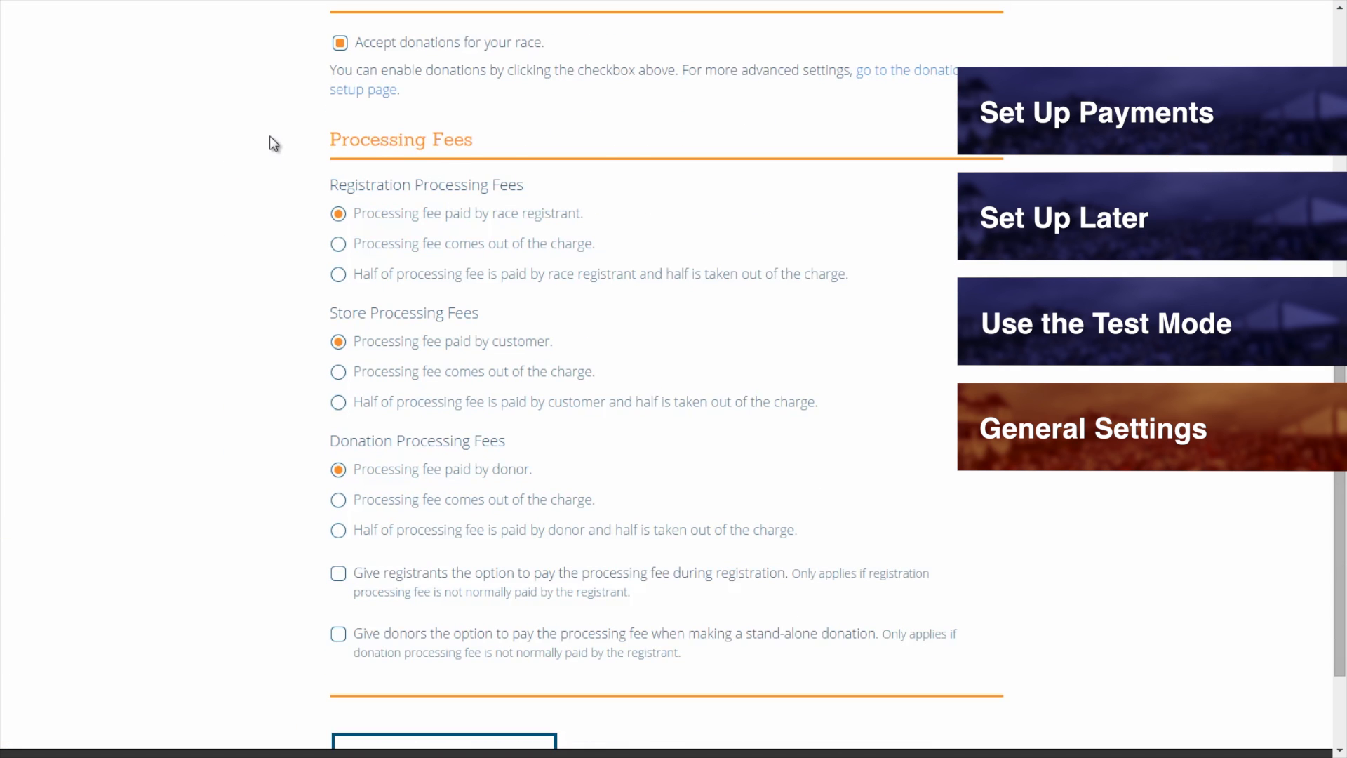
# Set registration processing fees to come out of the charge.
pyautogui.click(339, 244)
pyautogui.click(338, 275)
pyautogui.click(339, 215)
pyautogui.click(338, 245)
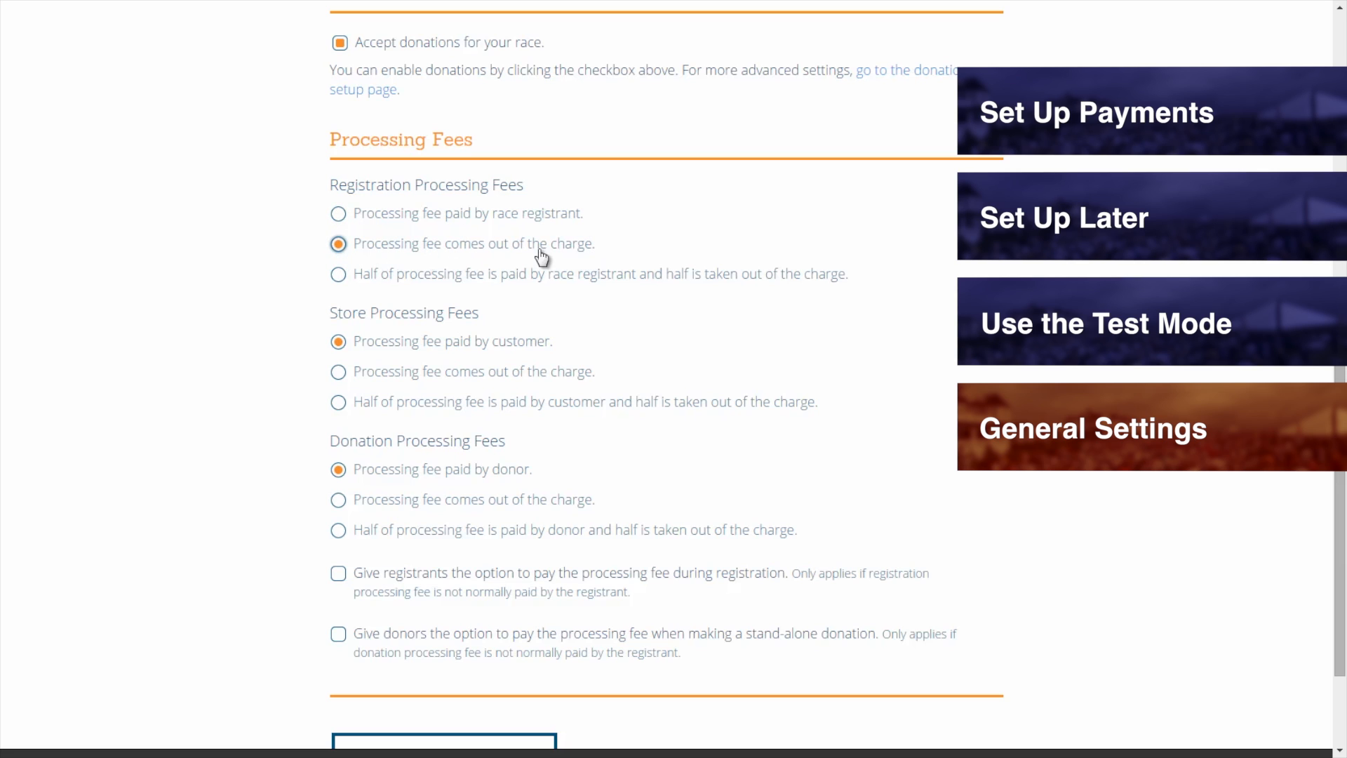
pyautogui.click(339, 277)
pyautogui.click(468, 254)
# Take store and donation fees out of the charge, offering registrants and donors the option to pay.
pyautogui.click(338, 373)
pyautogui.click(338, 573)
pyautogui.scroll(-2, 337, 575)
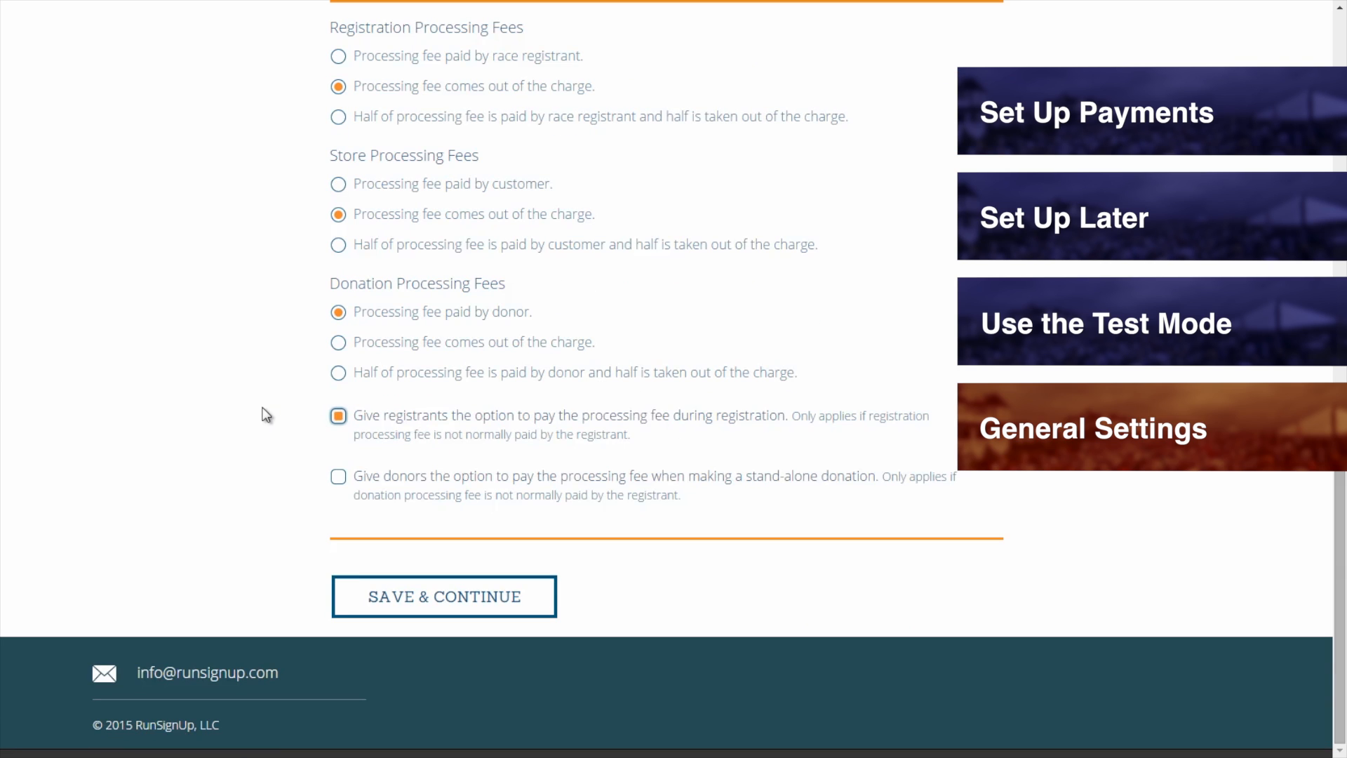
pyautogui.click(338, 342)
pyautogui.click(339, 478)
pyautogui.middleClick(255, 462)
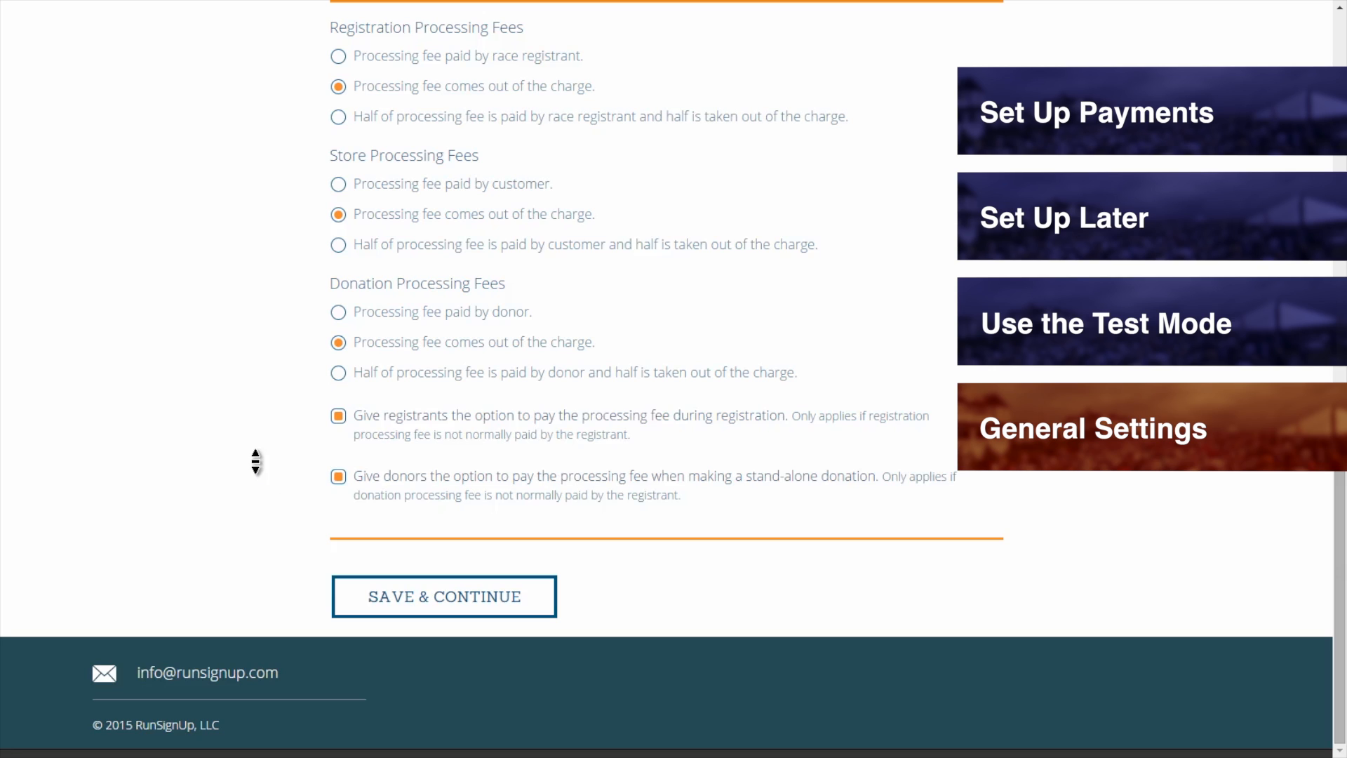